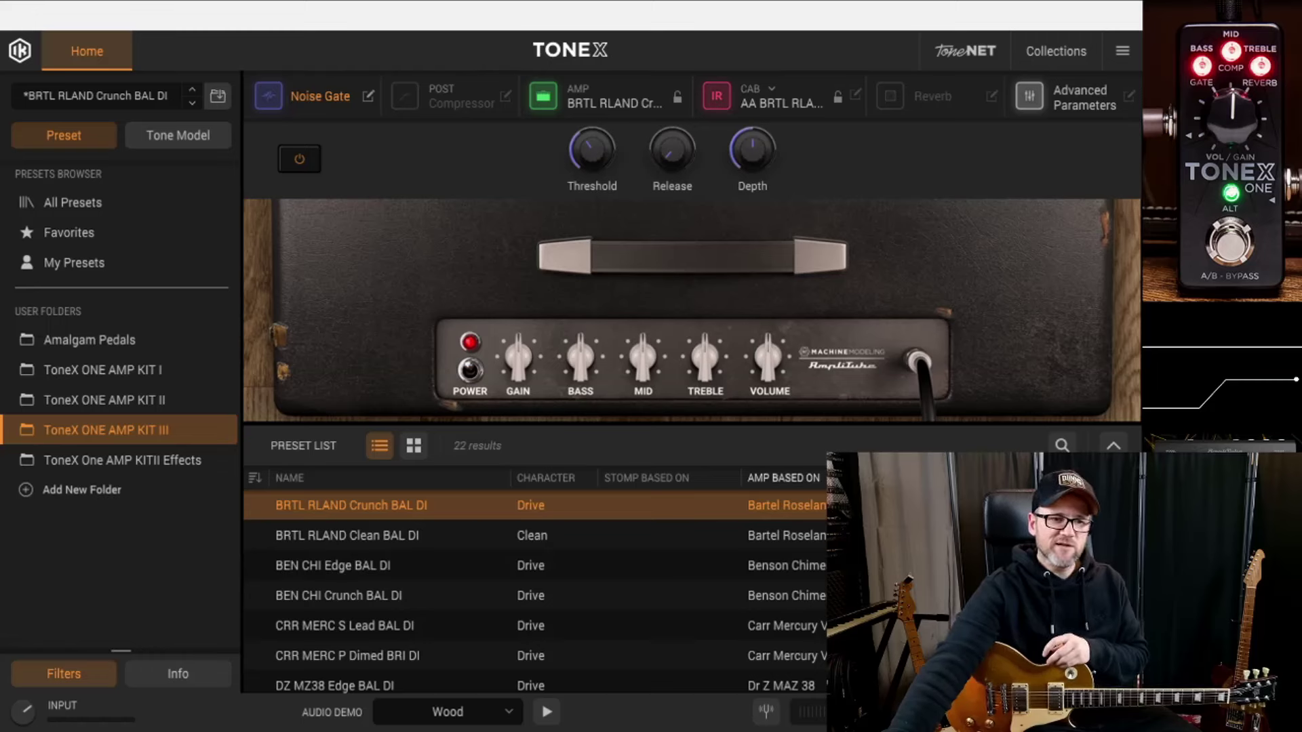
Load the BRTL RLAND Clean BAL DI preset from the ToneX ONE AMP KIT III folder.
mouse_move(23, 719)
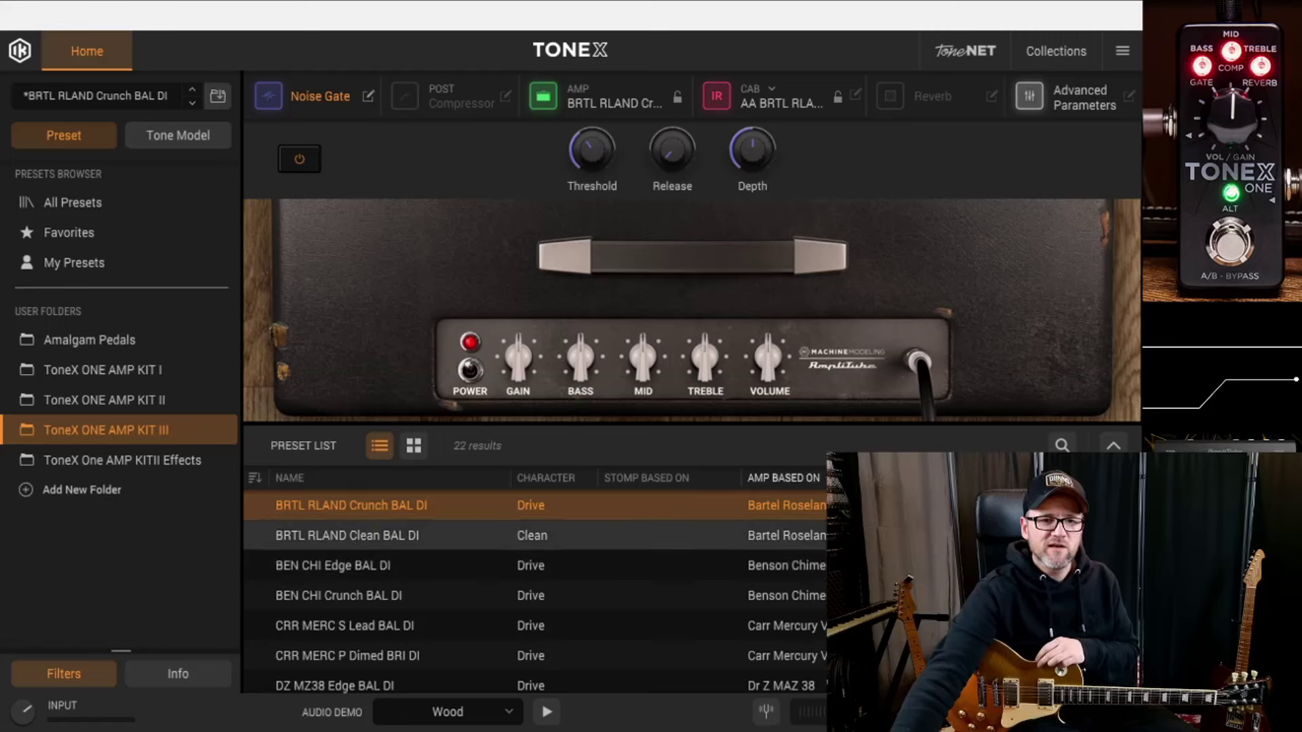
left_click(343, 545)
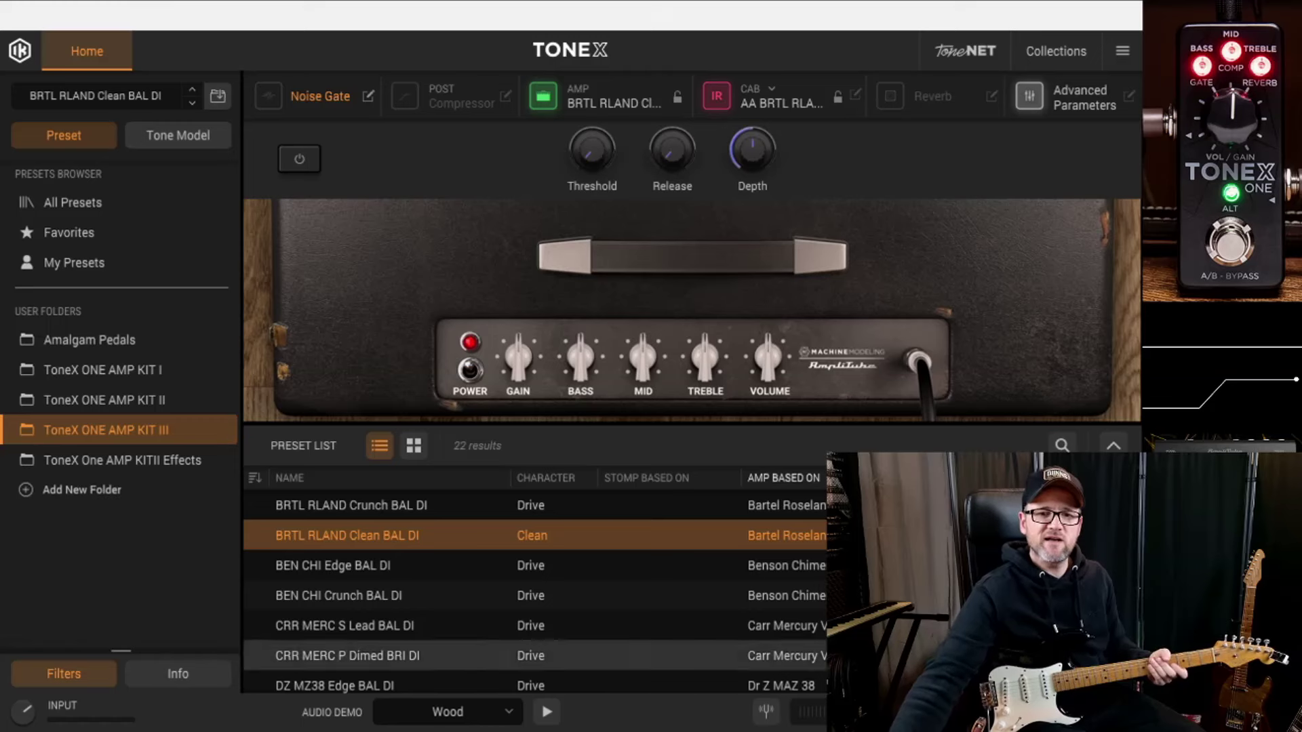
Load the BEN CHI Edge BAL DI preset, turn on its noise gate and raise the gate threshold.
left_click(373, 567)
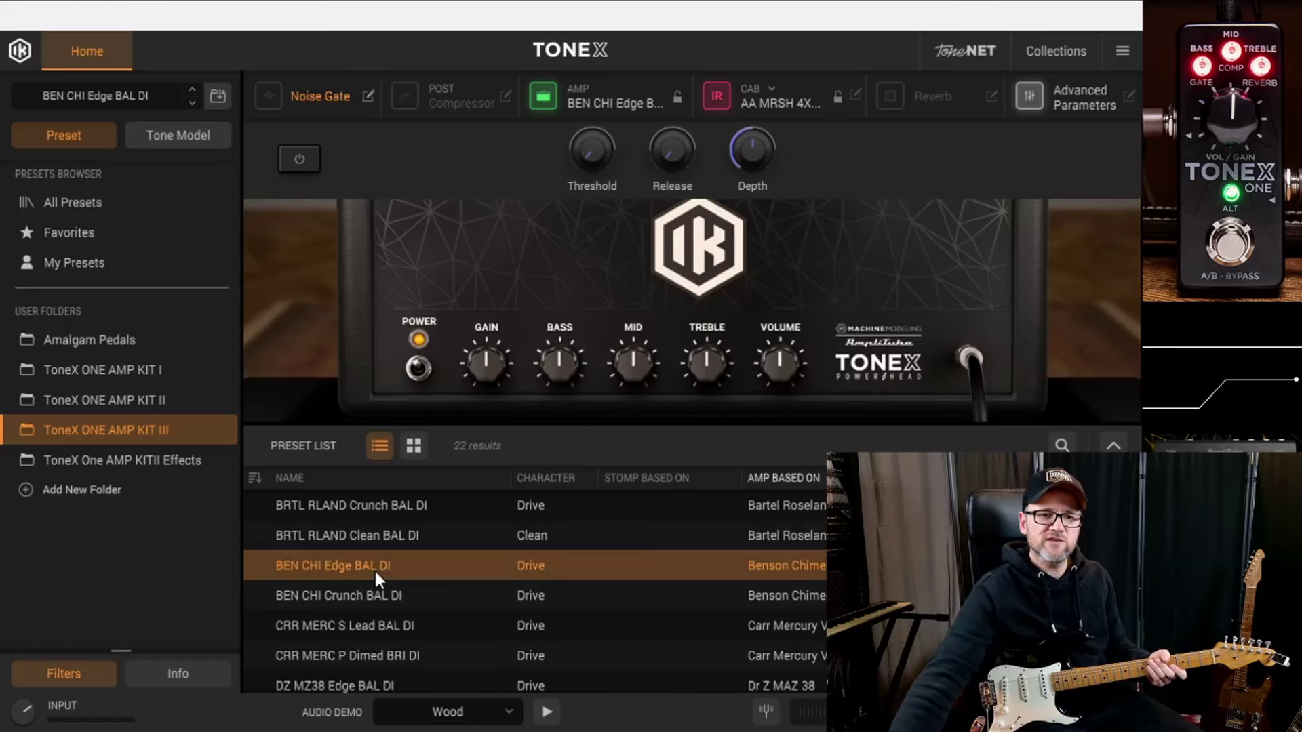
left_click(296, 102)
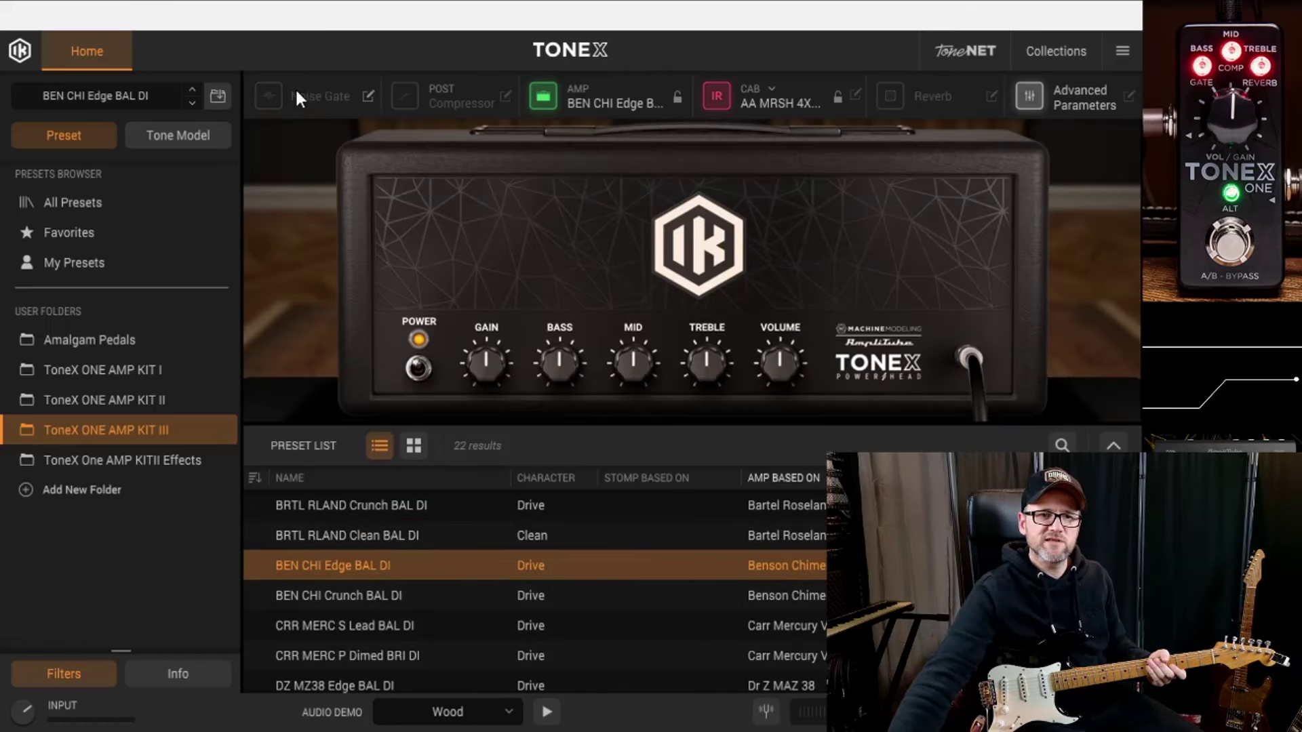
left_click(293, 90)
left_click(304, 153)
left_click_drag(592, 141, 591, 57)
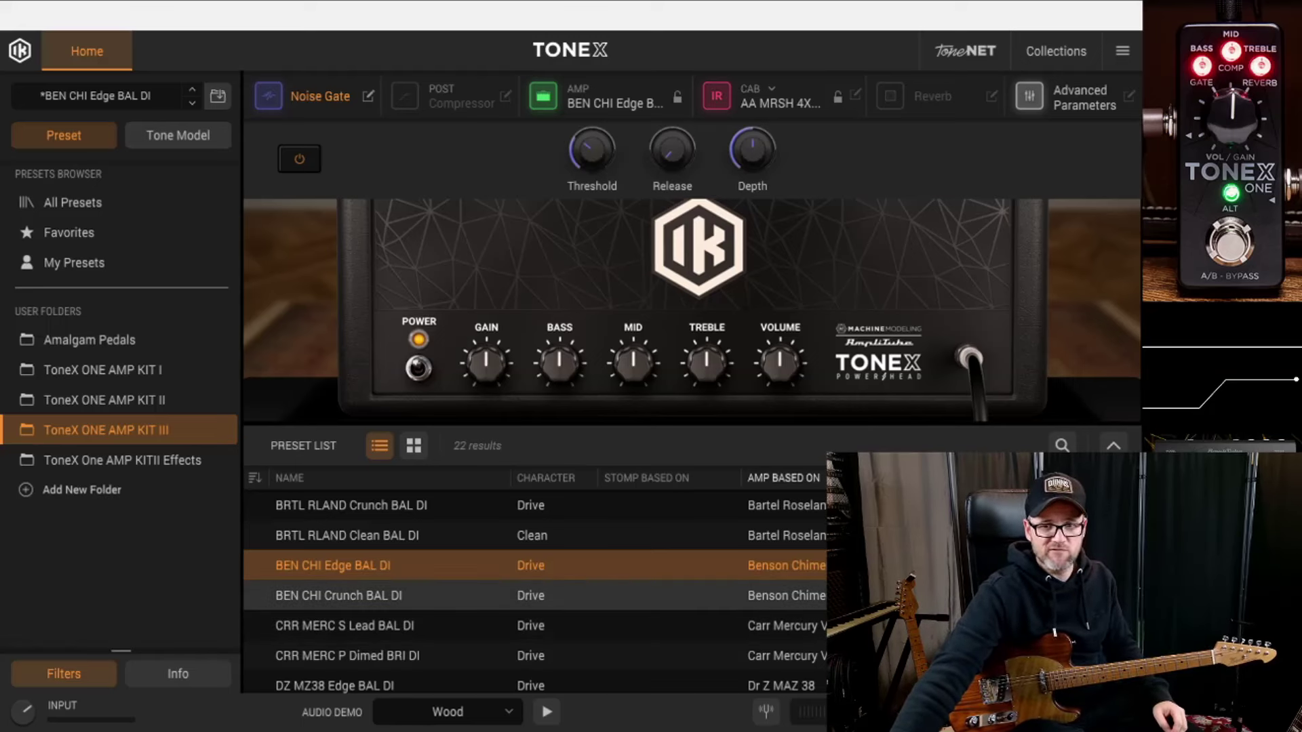
Load the BEN CHI Crunch BAL DI preset and turn on its noise gate with a raised threshold.
left_click(384, 595)
left_click(299, 97)
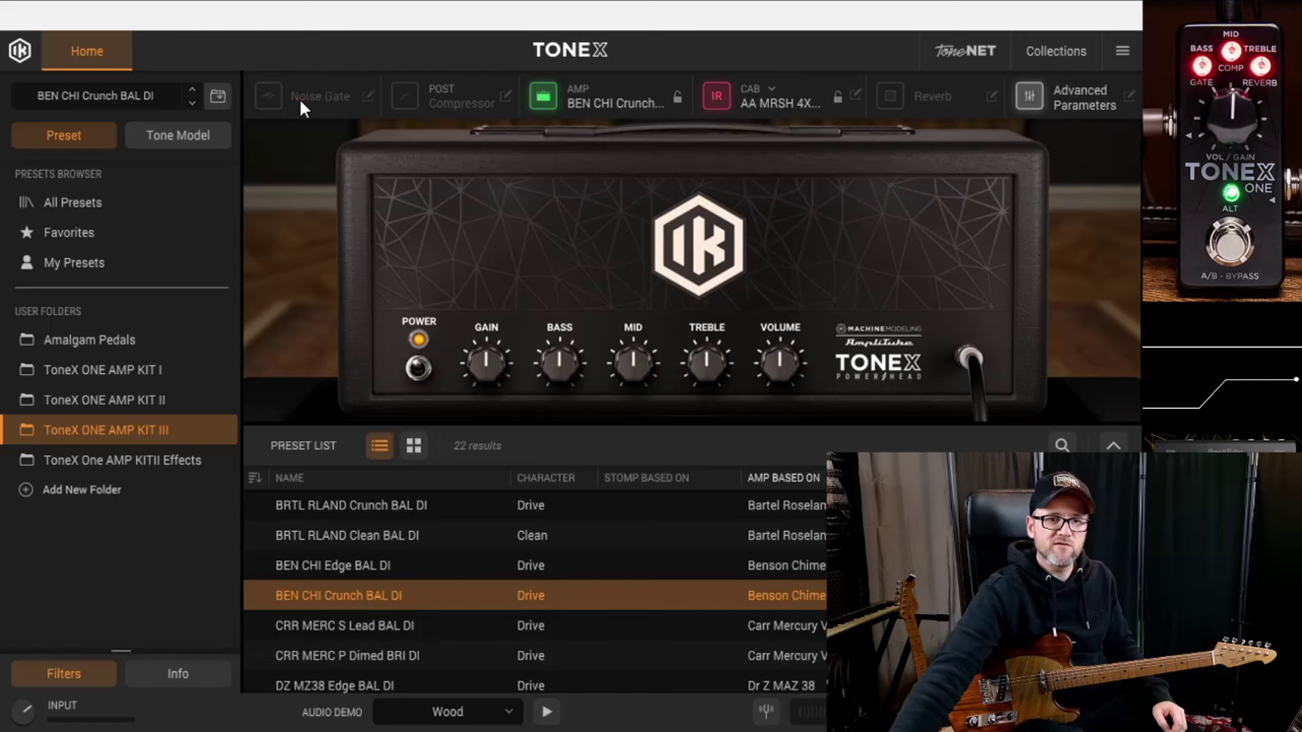
left_click(291, 96)
left_click(313, 99)
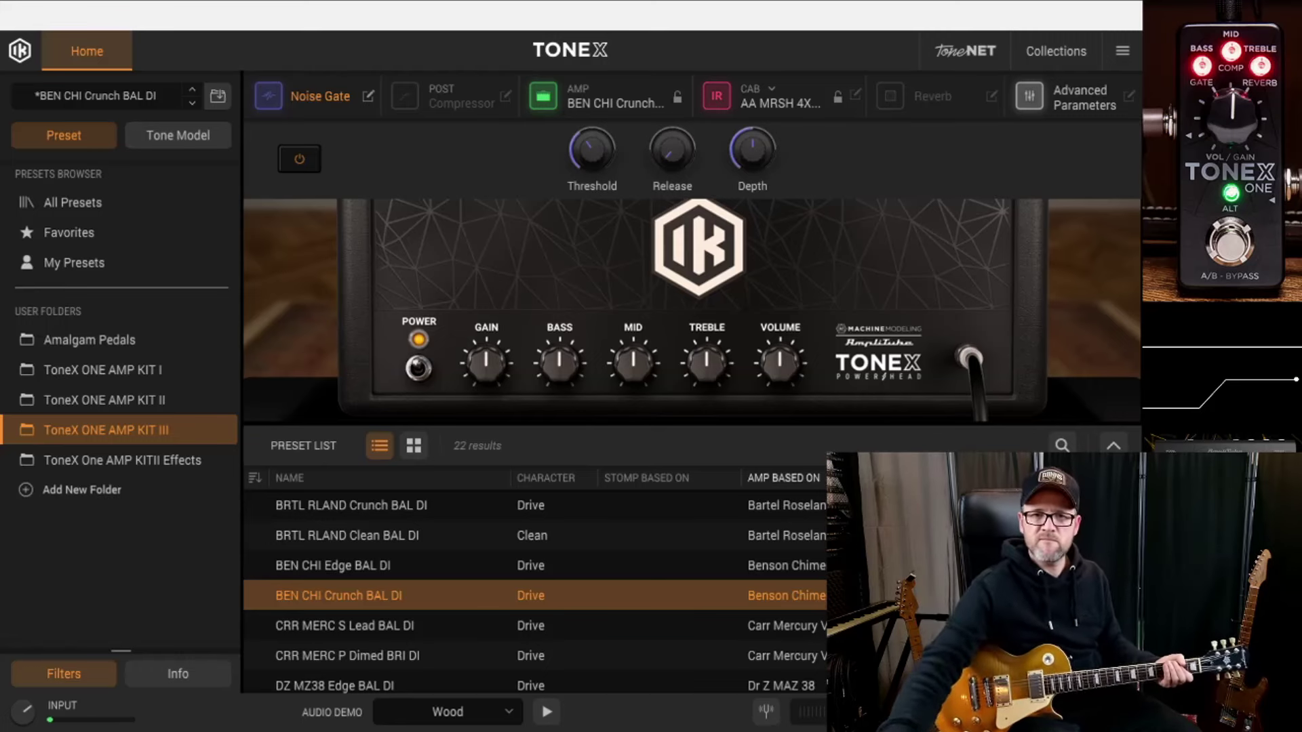
Turn on the Room reverb for BEN CHI Crunch, shortening the time and raising the pre delay and mix.
left_click(937, 97)
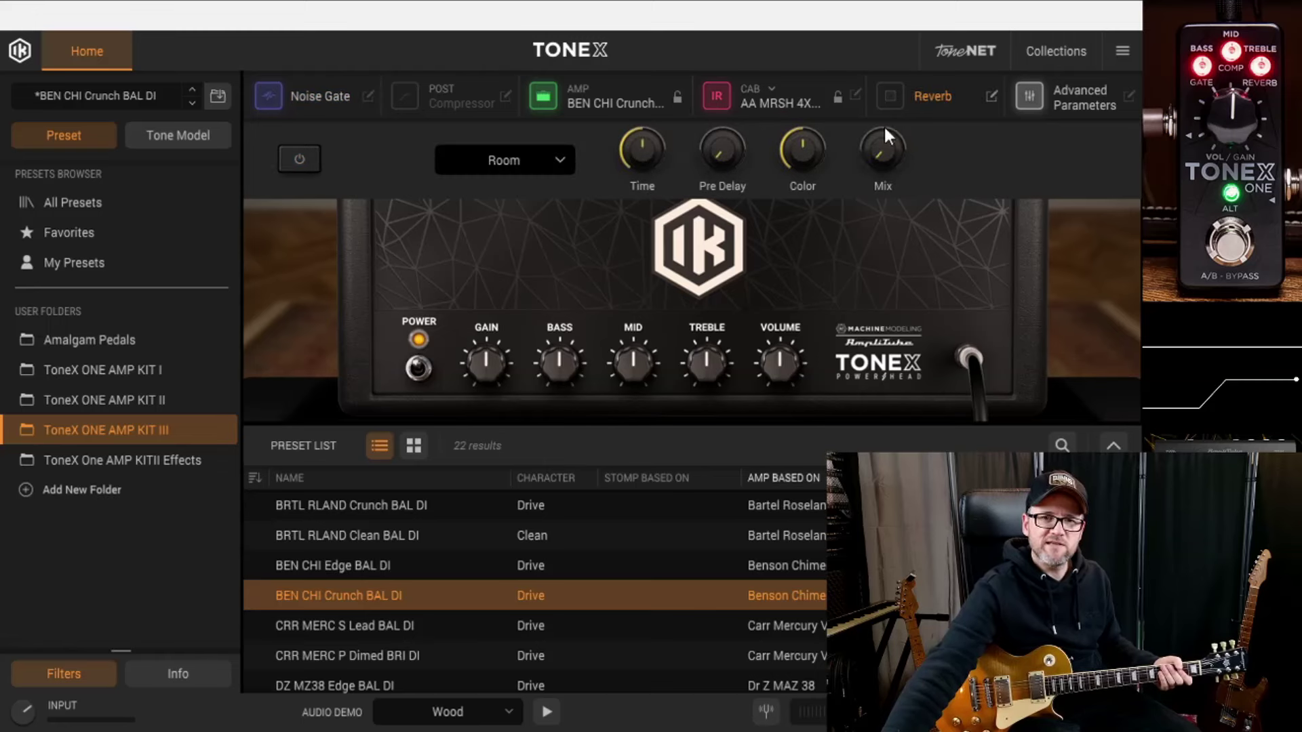
left_click(300, 160)
mouse_move(642, 179)
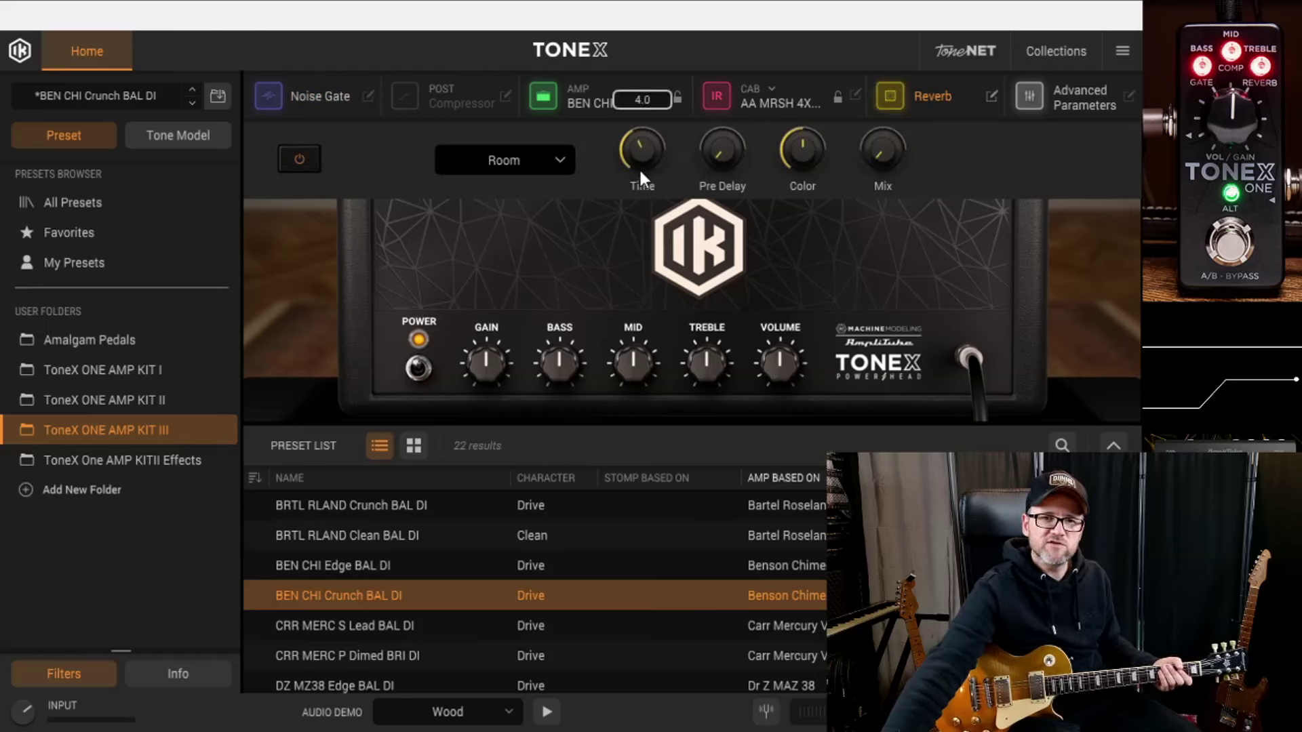
mouse_move(729, 148)
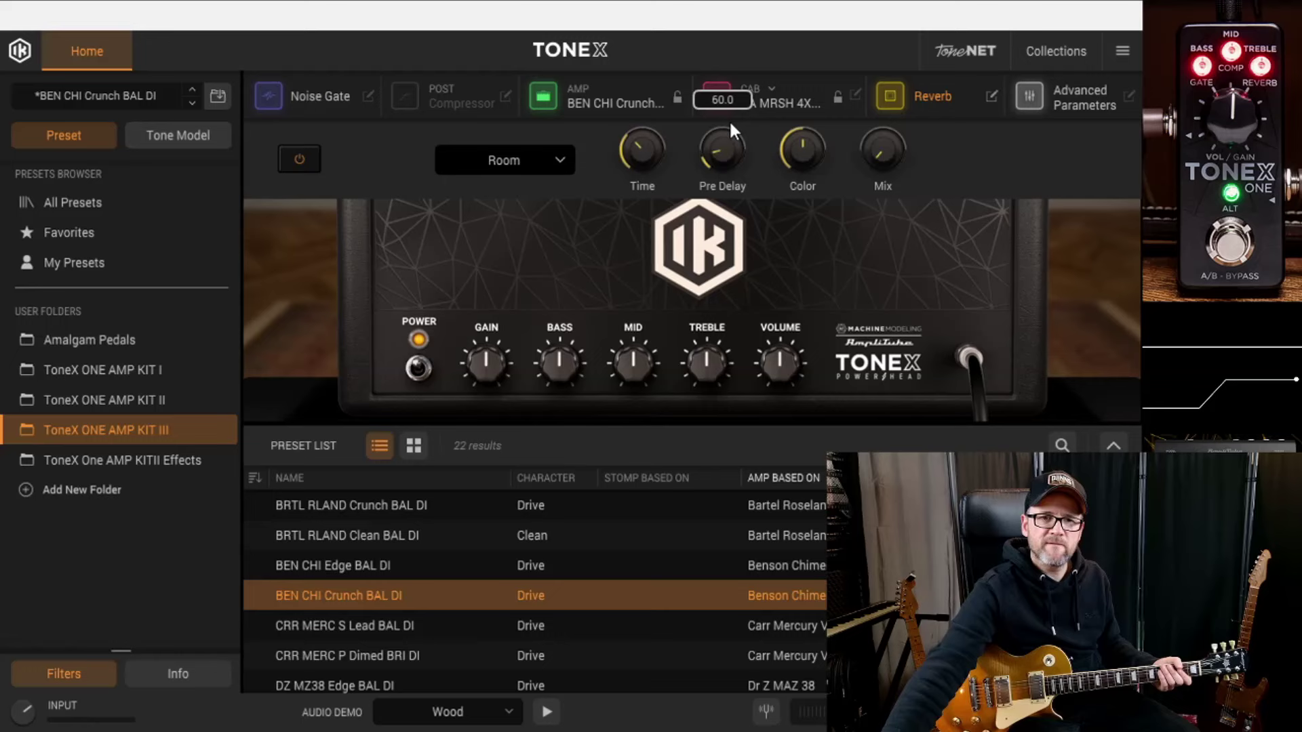
left_click_drag(871, 166, 875, 125)
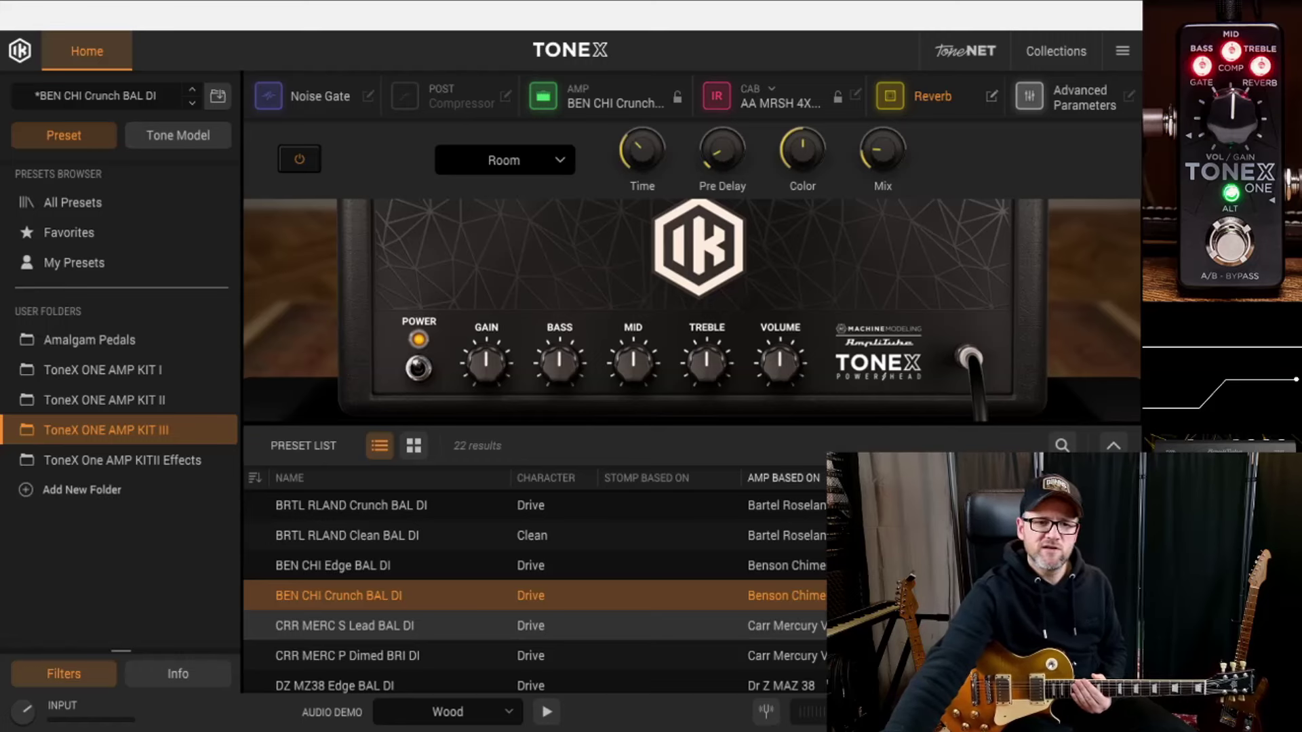
Load the CRR MERC S Lead BAL DI preset and turn on its noise gate with the threshold at about -66.
left_click(335, 626)
left_click(312, 94)
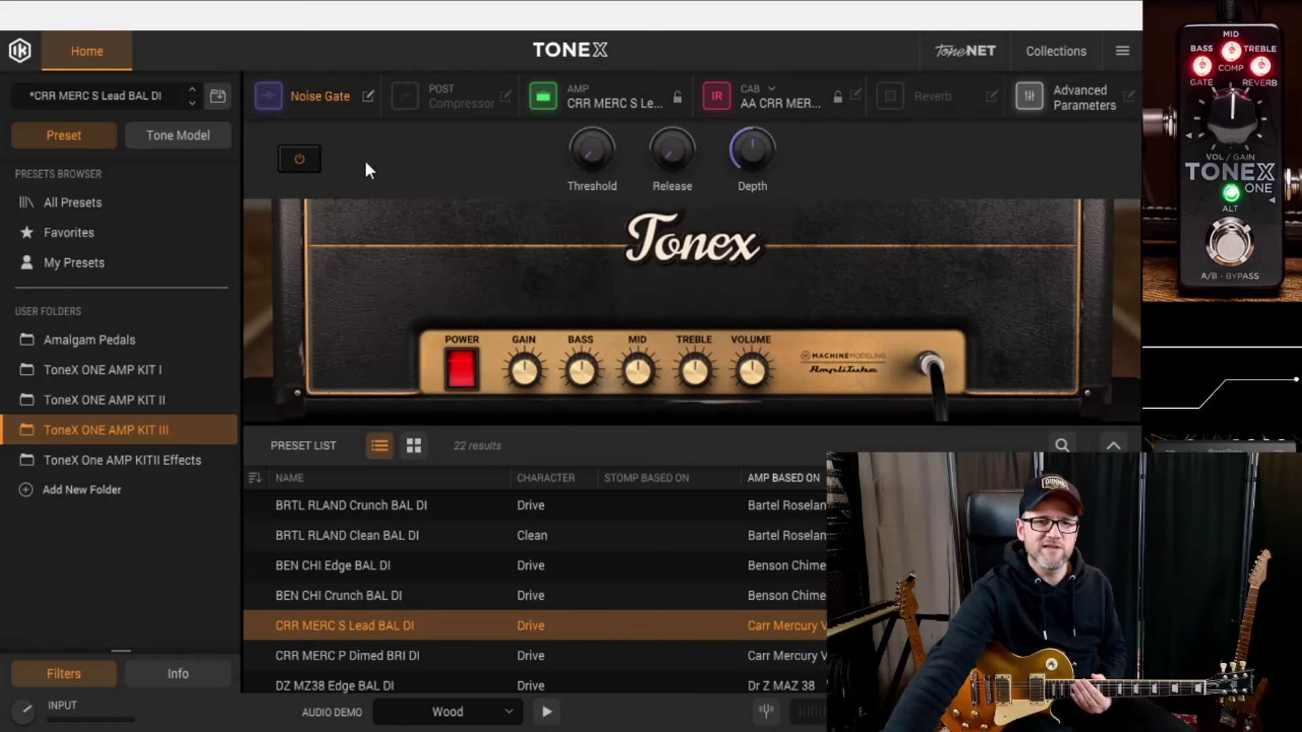
mouse_move(596, 158)
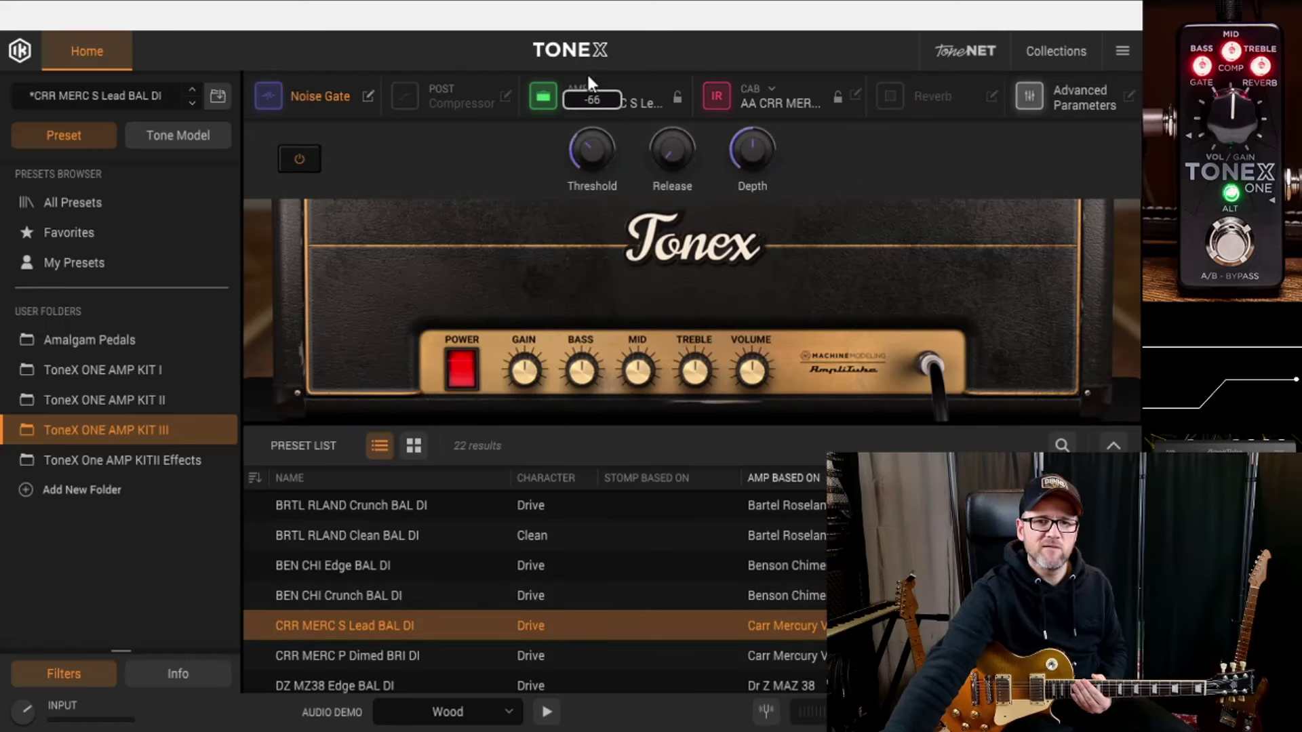
Turn on the Room reverb for CRR MERC S Lead, shortening the time and increasing the pre delay and mix.
left_click(930, 90)
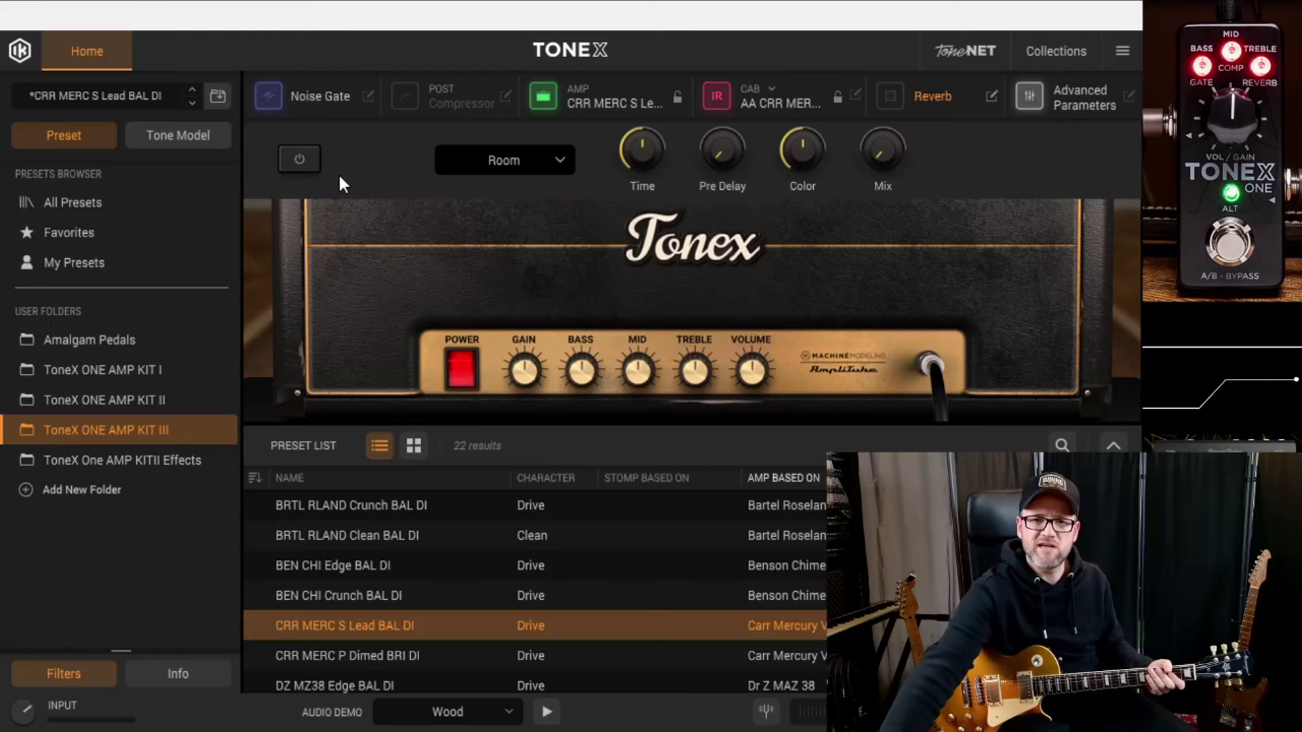
left_click(902, 94)
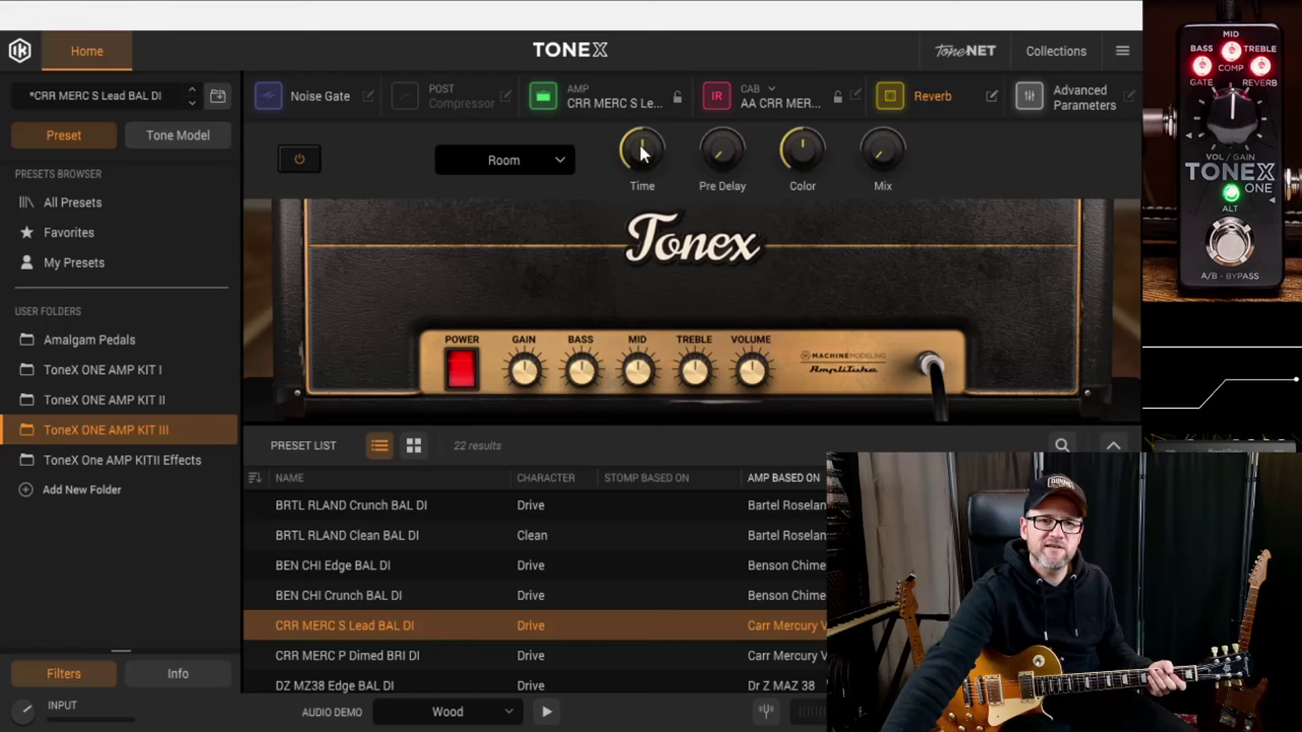
left_click_drag(639, 146, 640, 175)
left_click_drag(736, 152, 724, 135)
left_click_drag(885, 143, 882, 88)
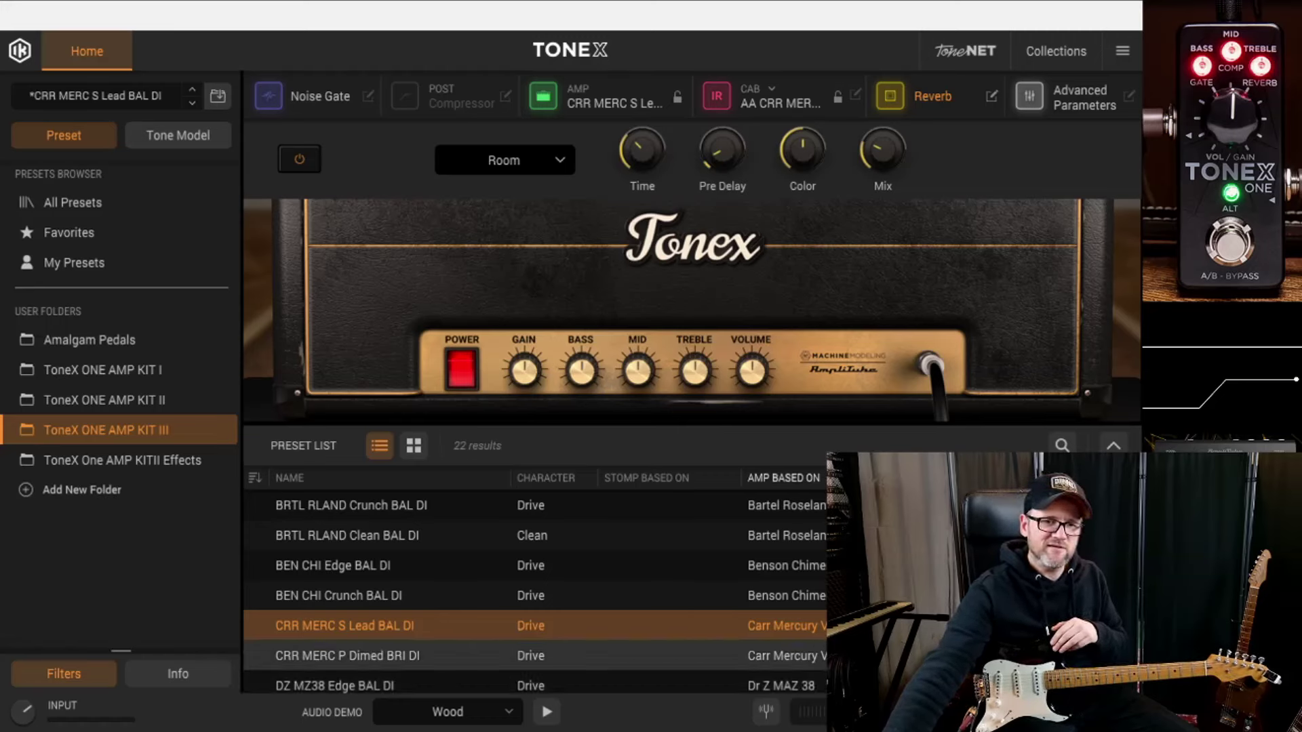
Load the CRR MERC P Dimed BRI DI preset, turn on its noise gate and raise the gate threshold.
left_click(407, 661)
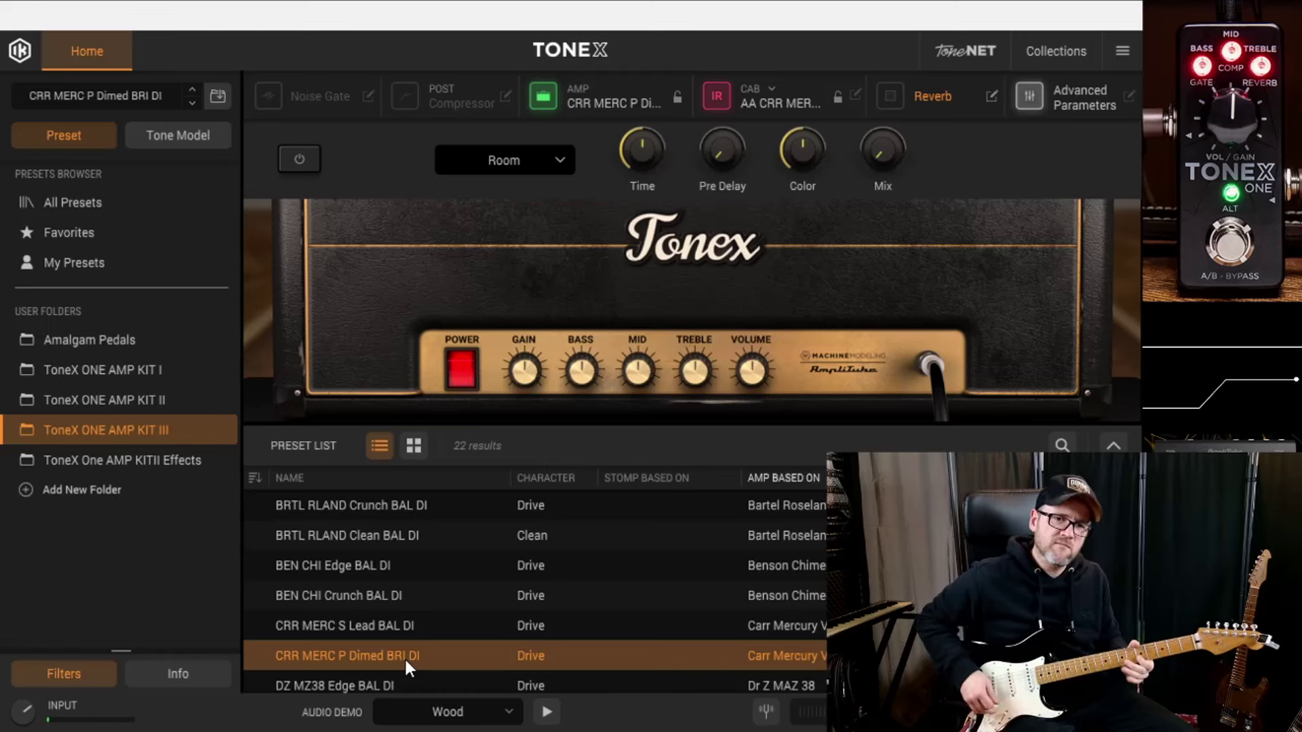
left_click(298, 101)
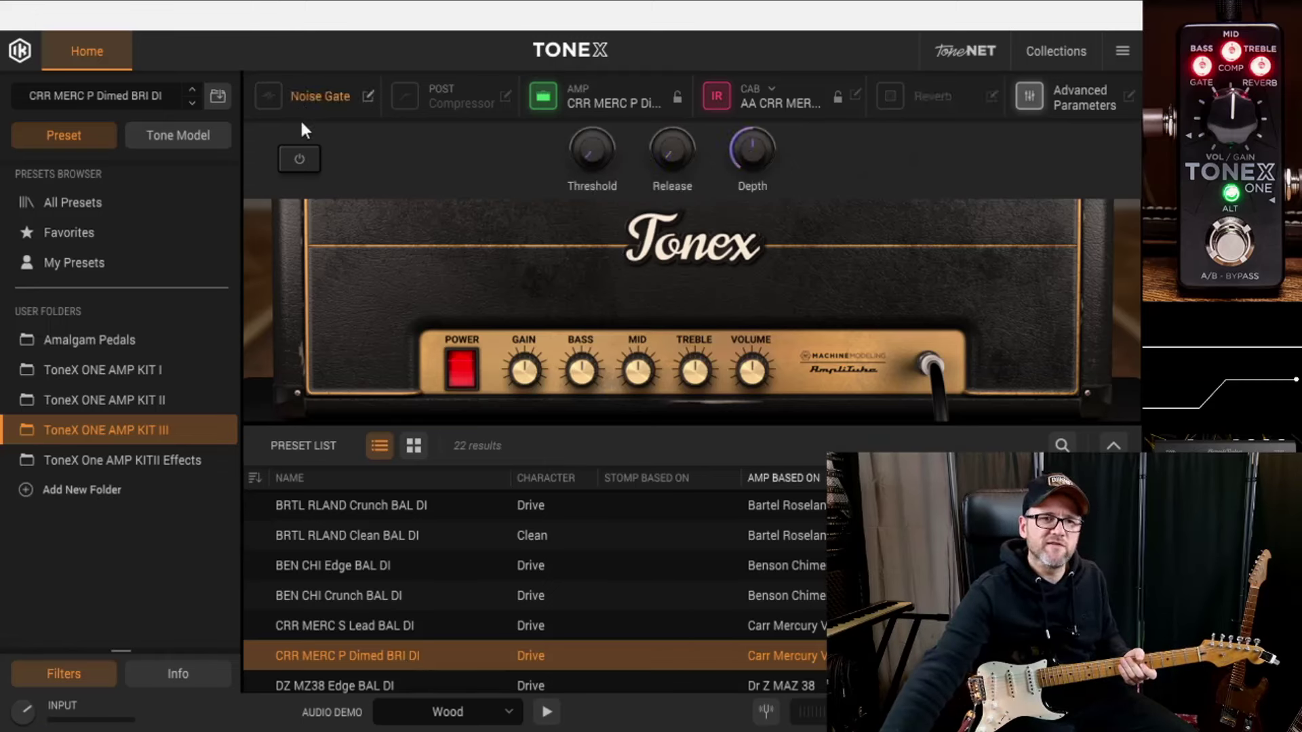
left_click(299, 160)
left_click_drag(598, 99, 597, 68)
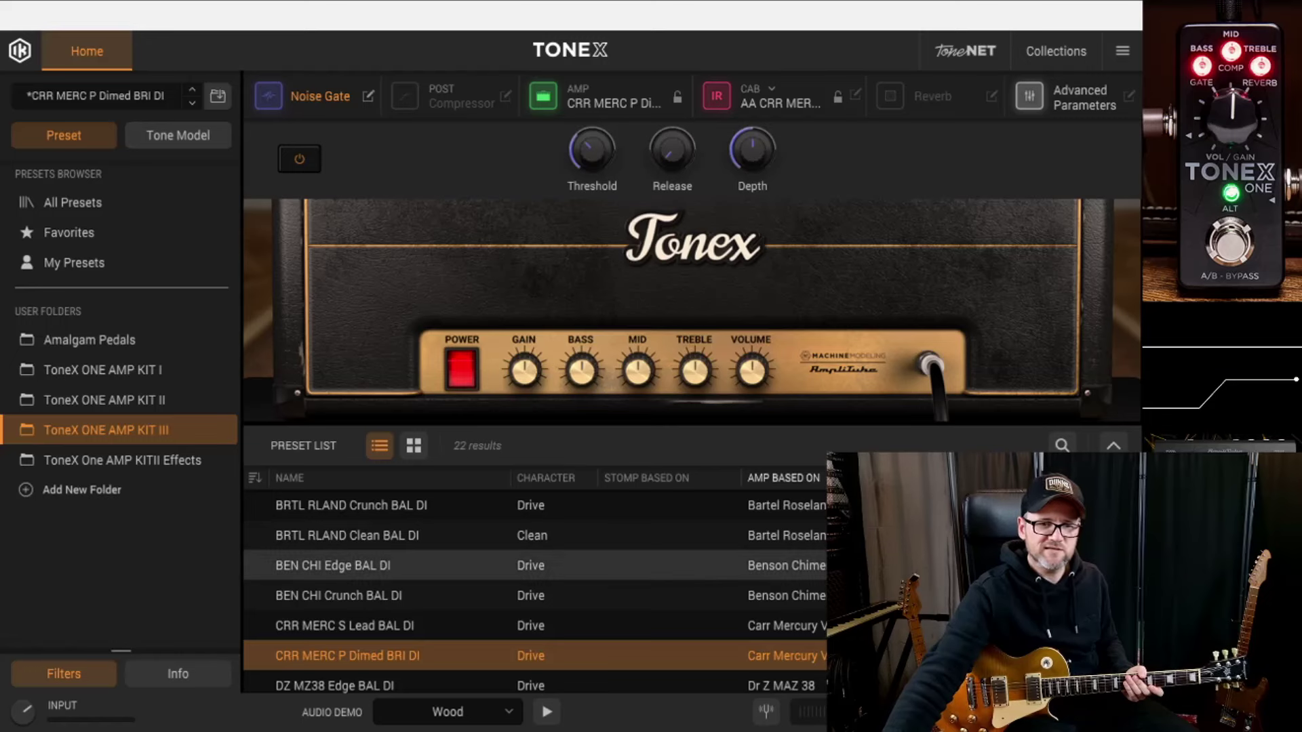
Load the DZ MZ38 Edge BAL DI preset and turn on its noise gate with a raised threshold.
scroll(407, 566, "down", 3)
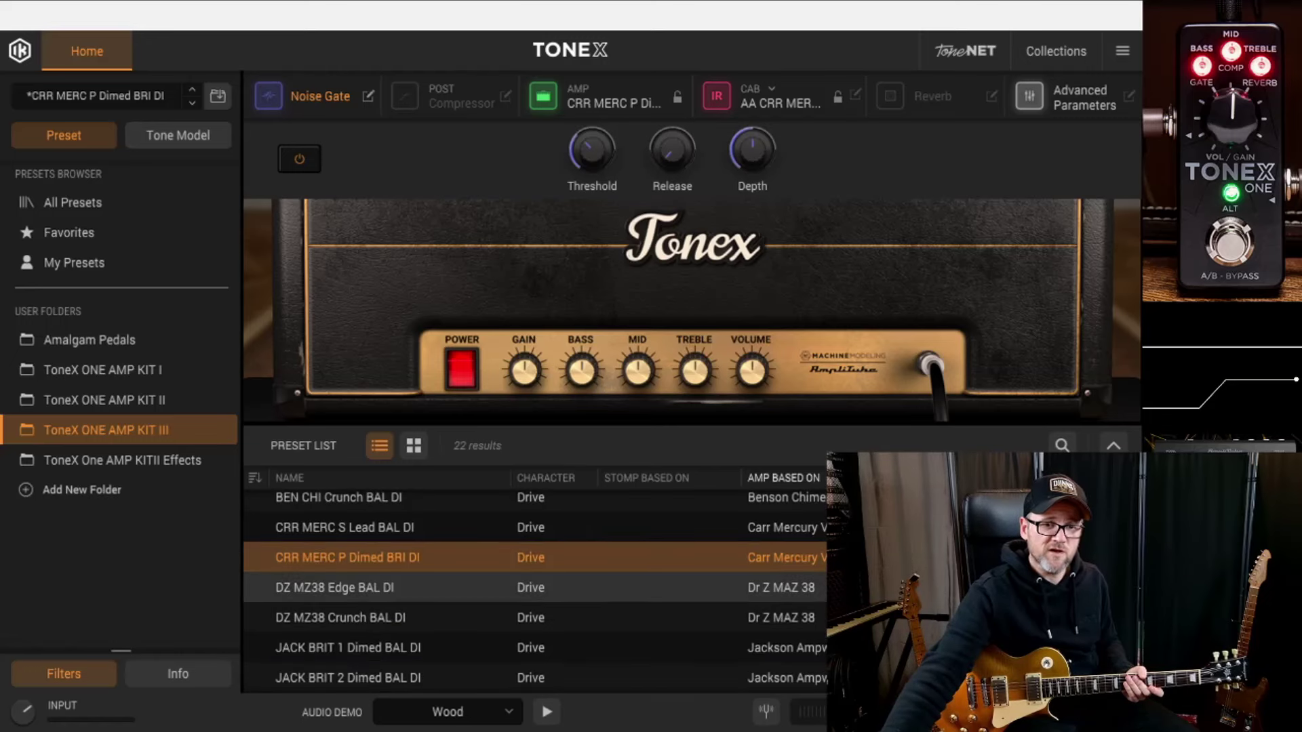
left_click(396, 597)
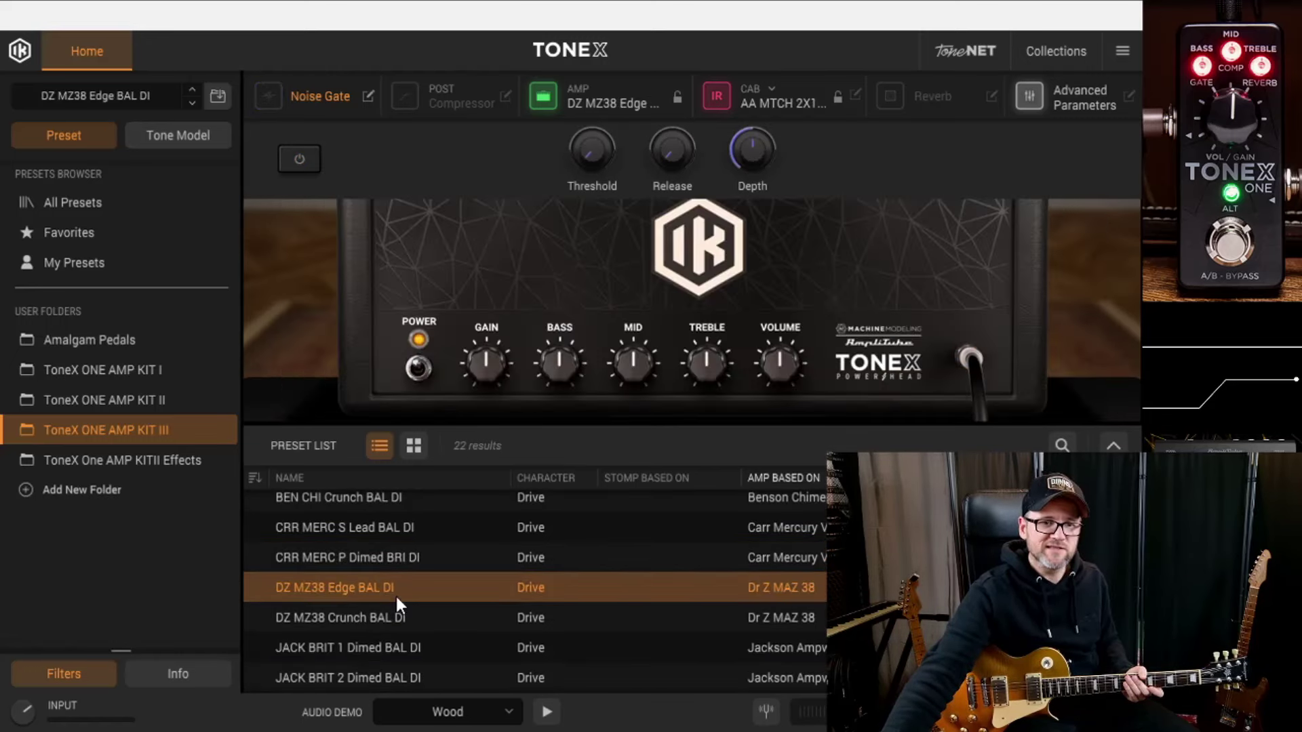
left_click(293, 99)
left_click(293, 98)
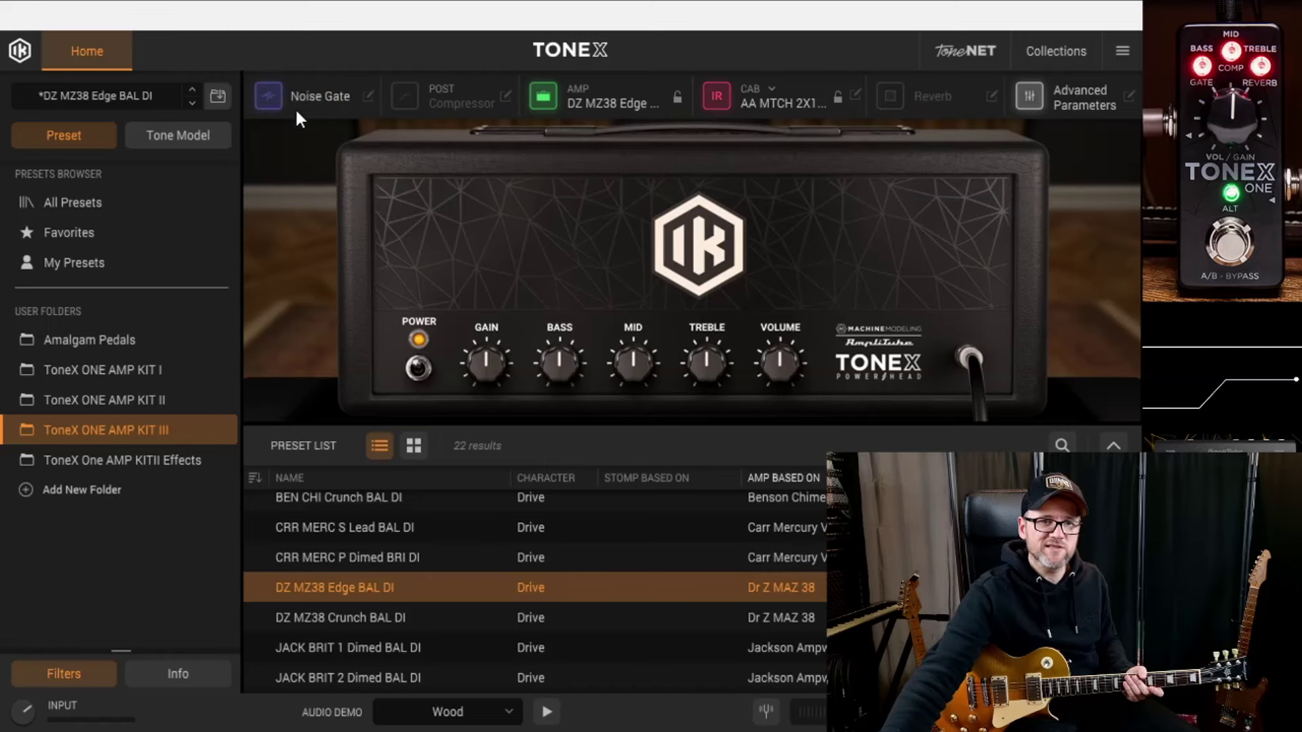
mouse_move(580, 143)
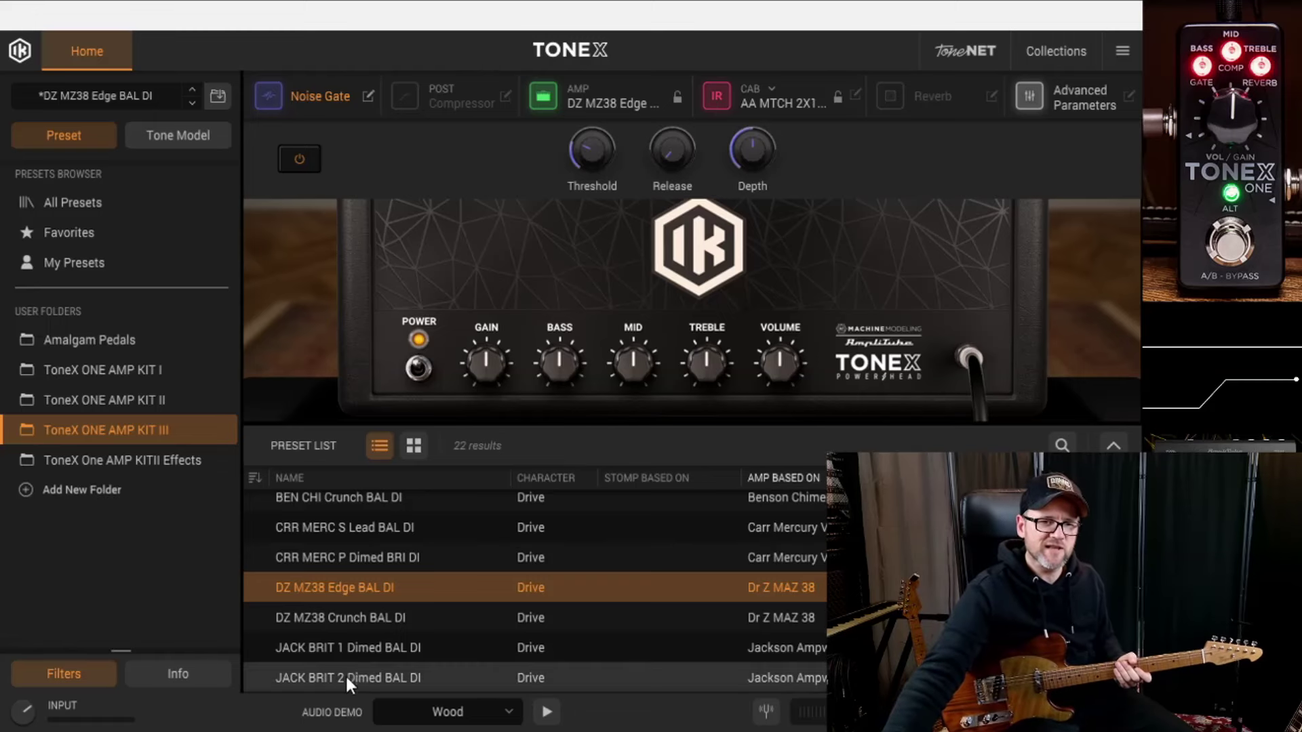
Load the DZ MZ38 Crunch BAL DI preset and turn on its noise gate with a raised threshold.
left_click(352, 619)
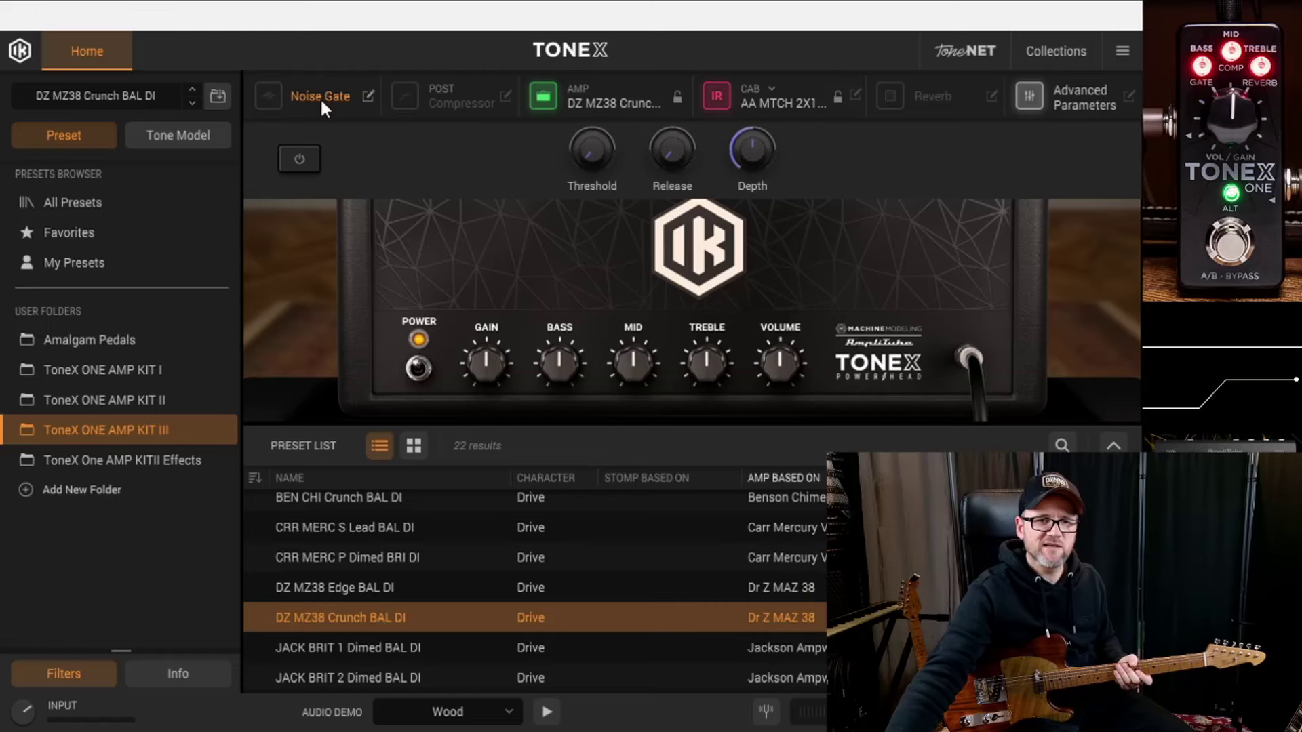
left_click(300, 158)
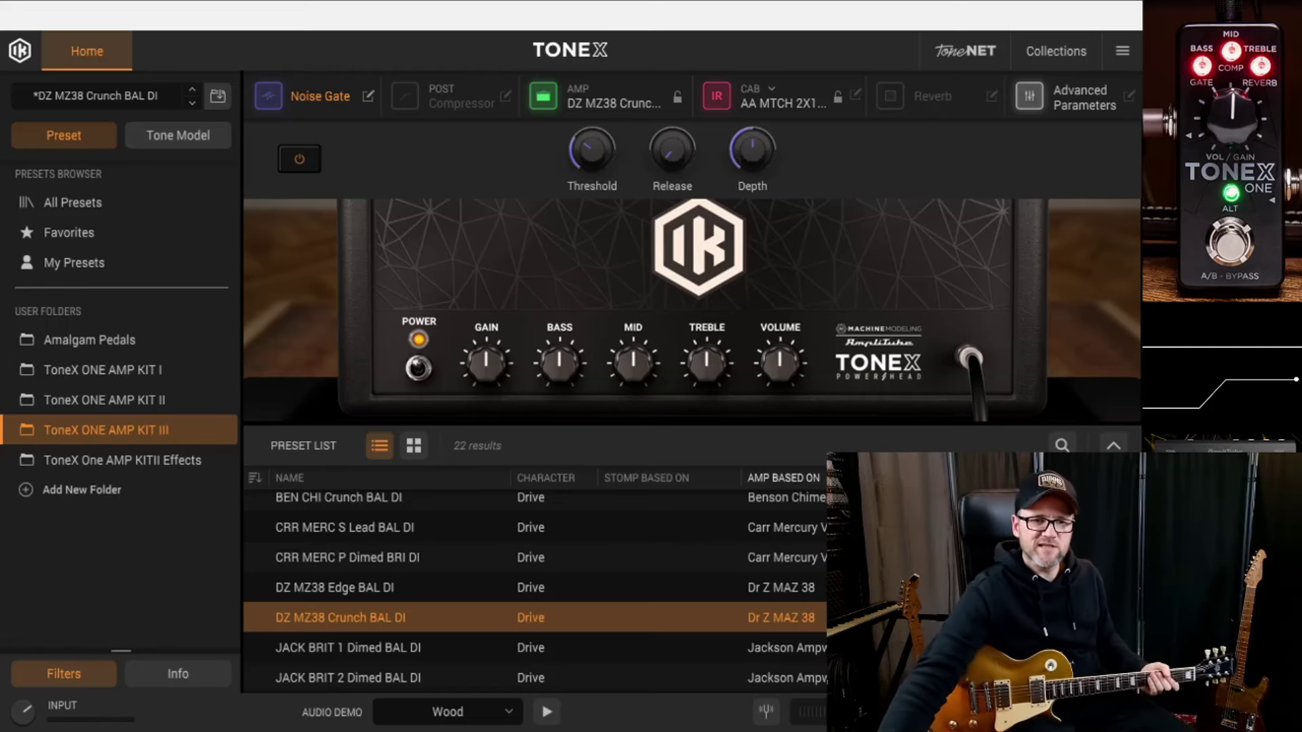
Load the JACK BRIT 1 Dimed BAL DI preset and turn on its noise gate with a raised threshold.
left_click(411, 651)
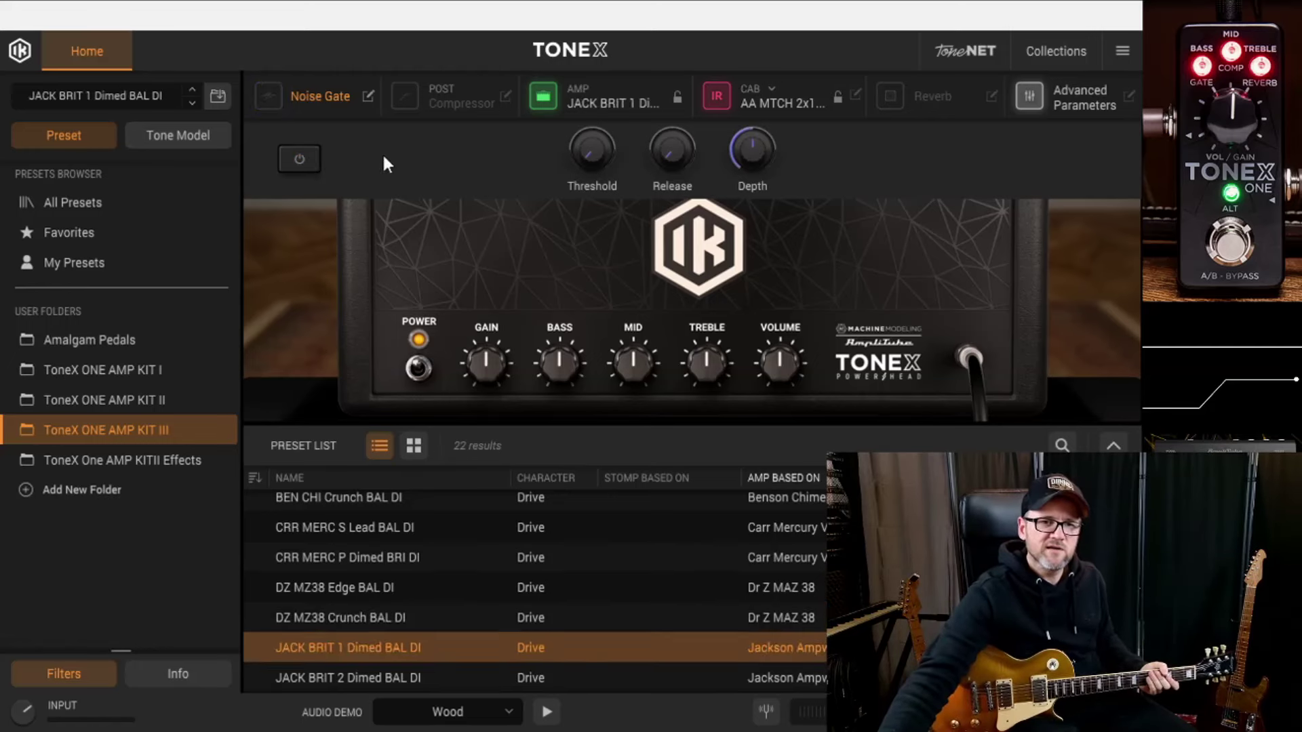
left_click(310, 153)
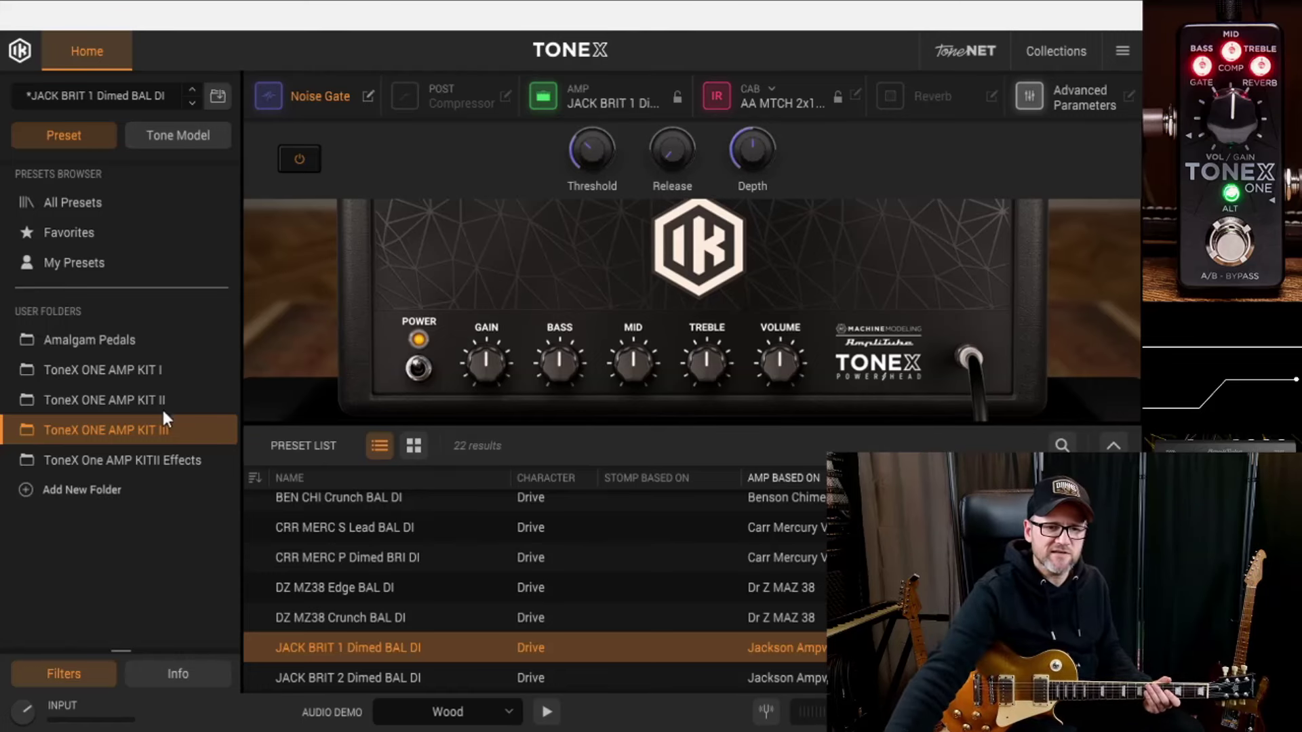
Load the JACK BRIT 2 Dimed BAL DI preset, turn on its noise gate and raise the gate threshold.
left_click(377, 679)
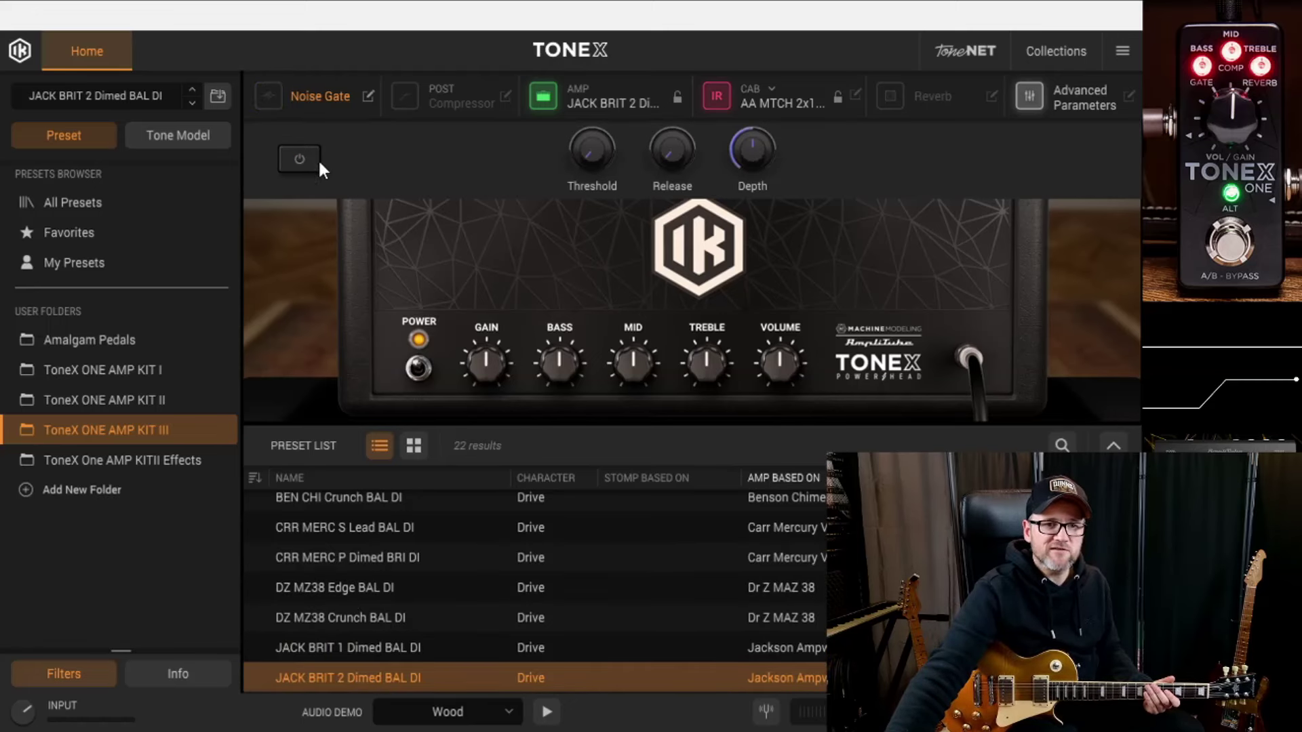
left_click(299, 159)
left_click_drag(605, 165, 590, 130)
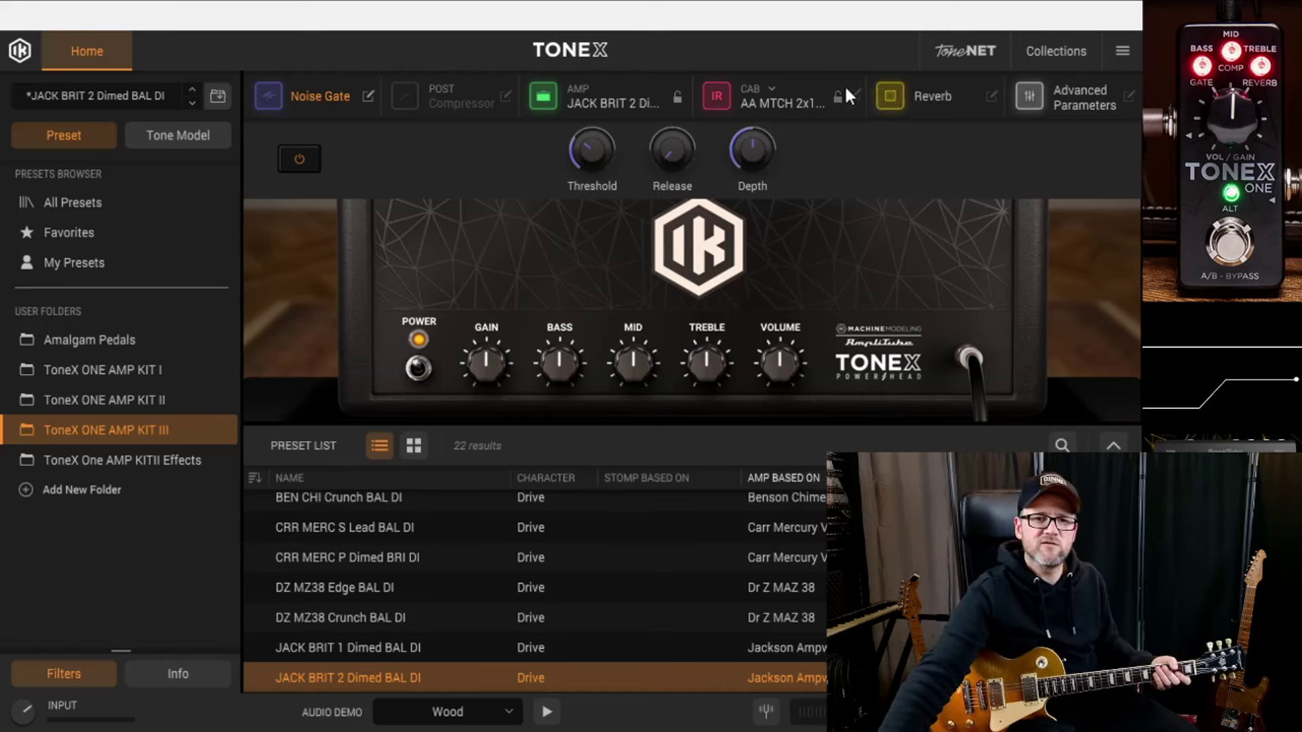
Adjust the Room reverb of JACK BRIT 2 Dimed to a shorter time with a higher pre delay and mix.
left_click(945, 101)
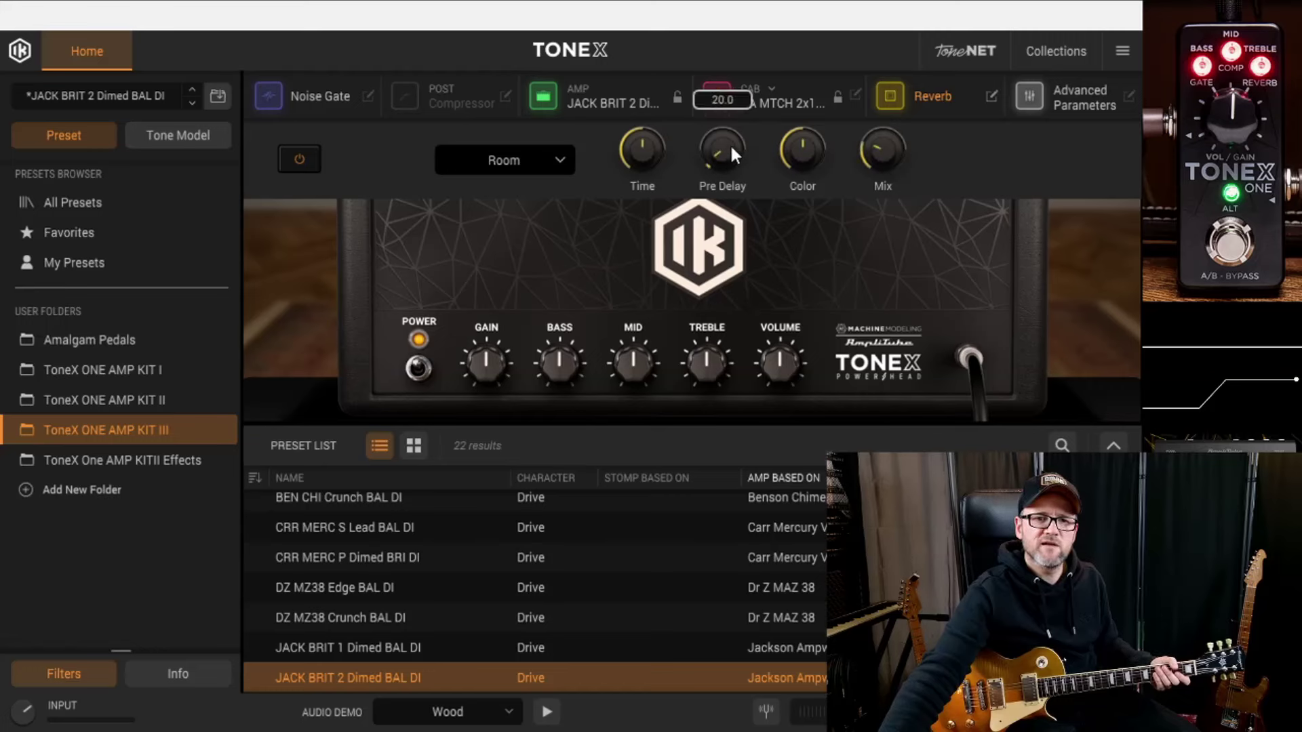
mouse_move(656, 156)
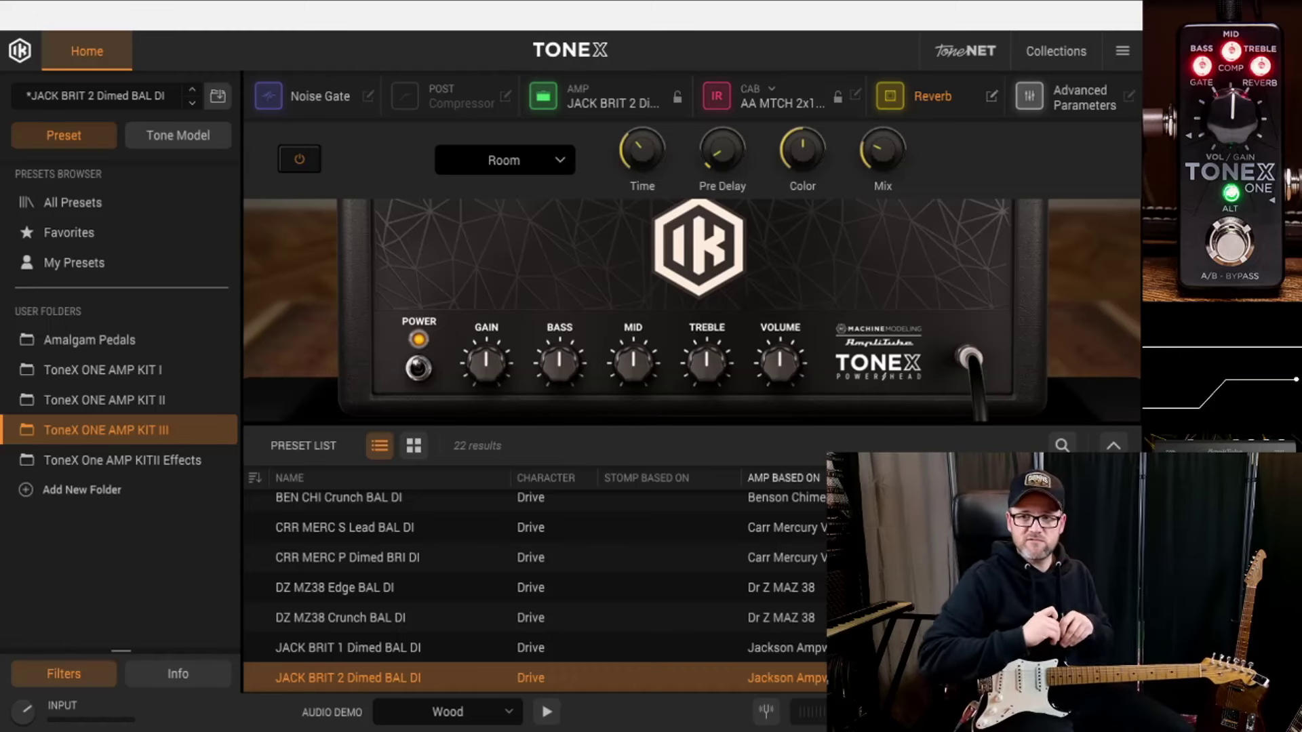
Load the KOM VIM Edge BAL DI preset and turn on its noise gate with a raised threshold.
scroll(536, 583, "down", 3)
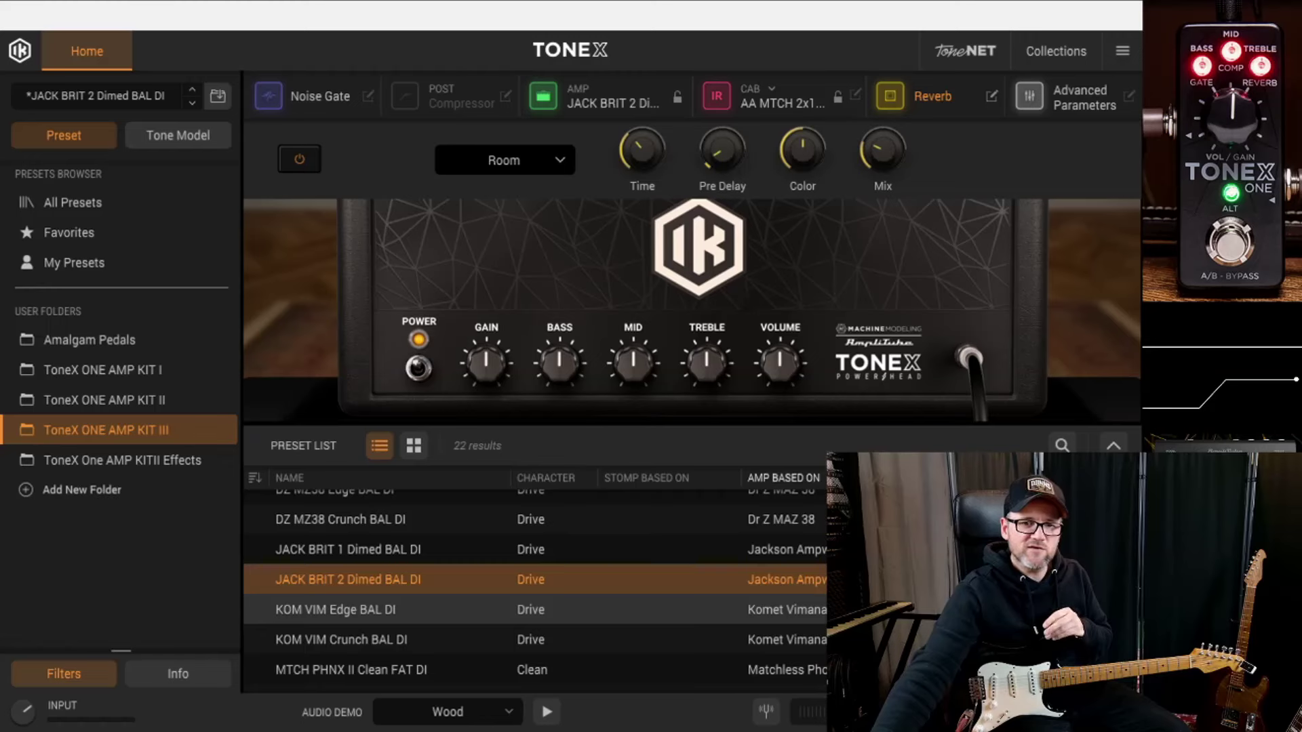
left_click(440, 607)
left_click(334, 96)
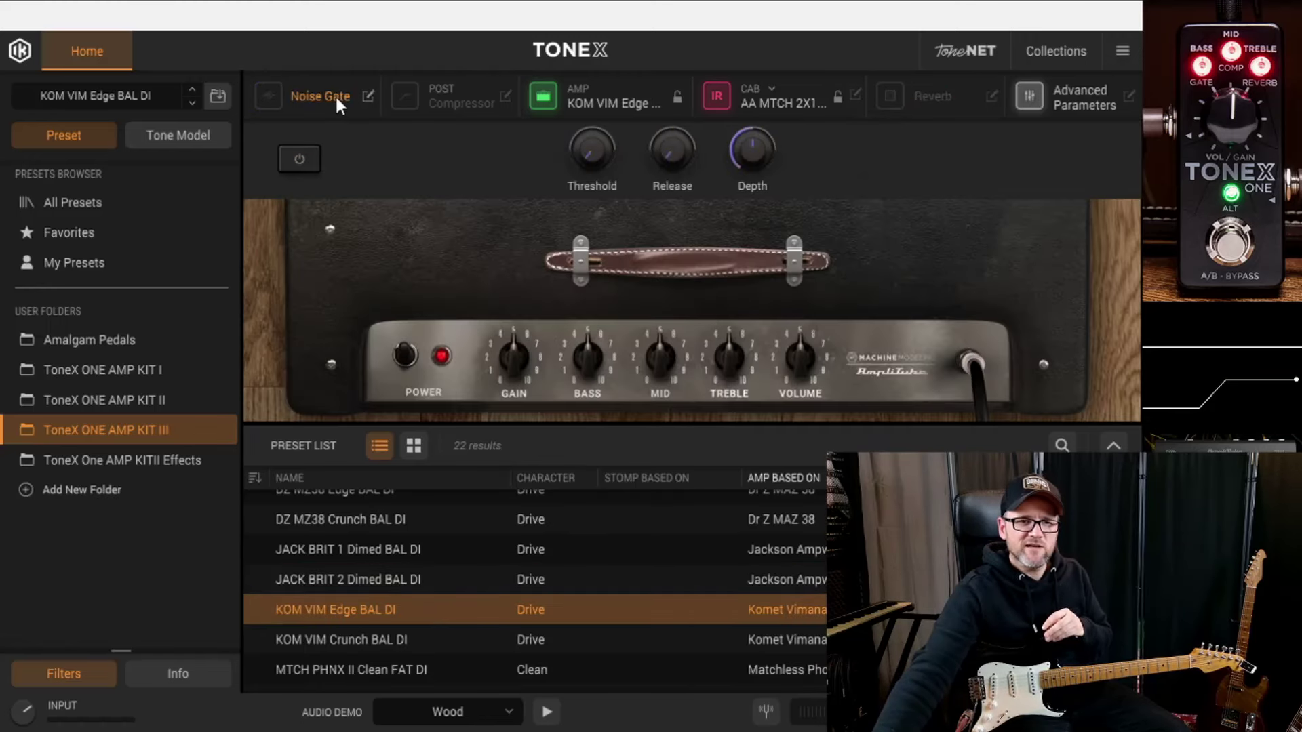
left_click(299, 160)
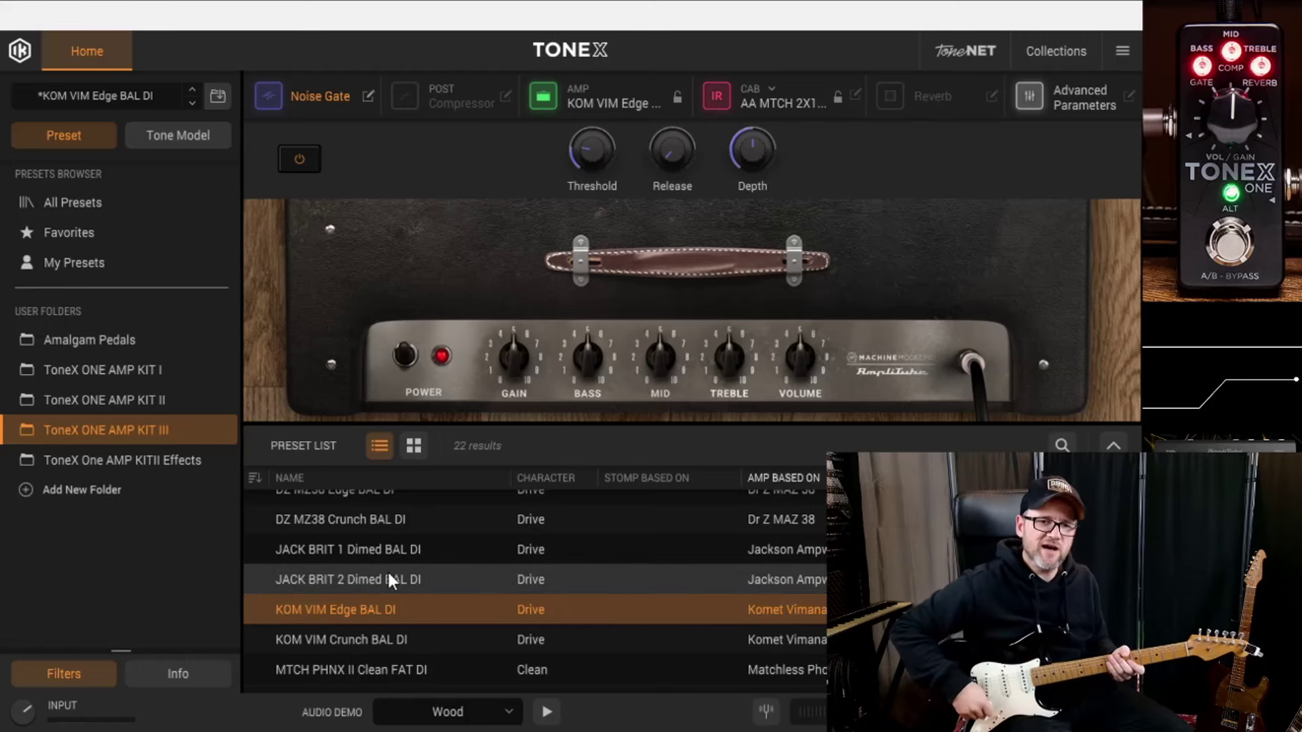
Load the KOM VIM Crunch BAL DI preset and turn on its noise gate with a raised threshold.
left_click(335, 640)
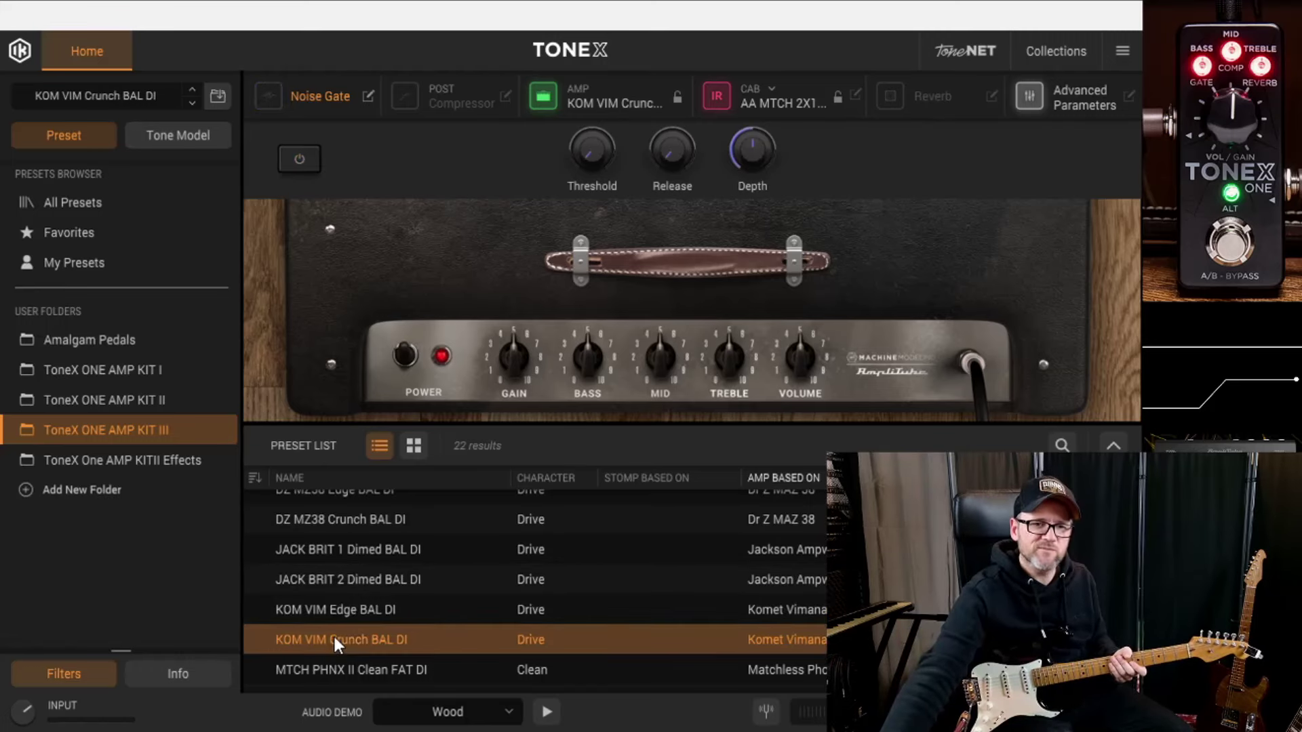
left_click(306, 157)
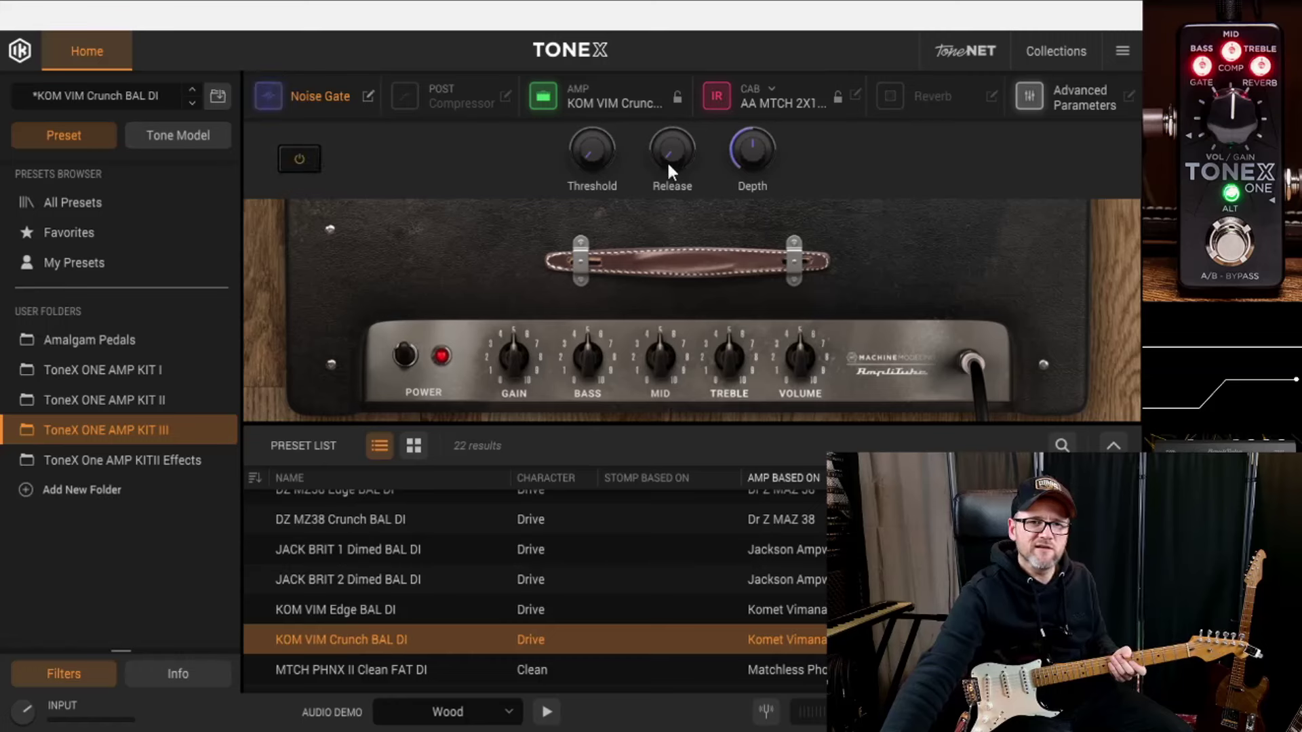
mouse_move(607, 141)
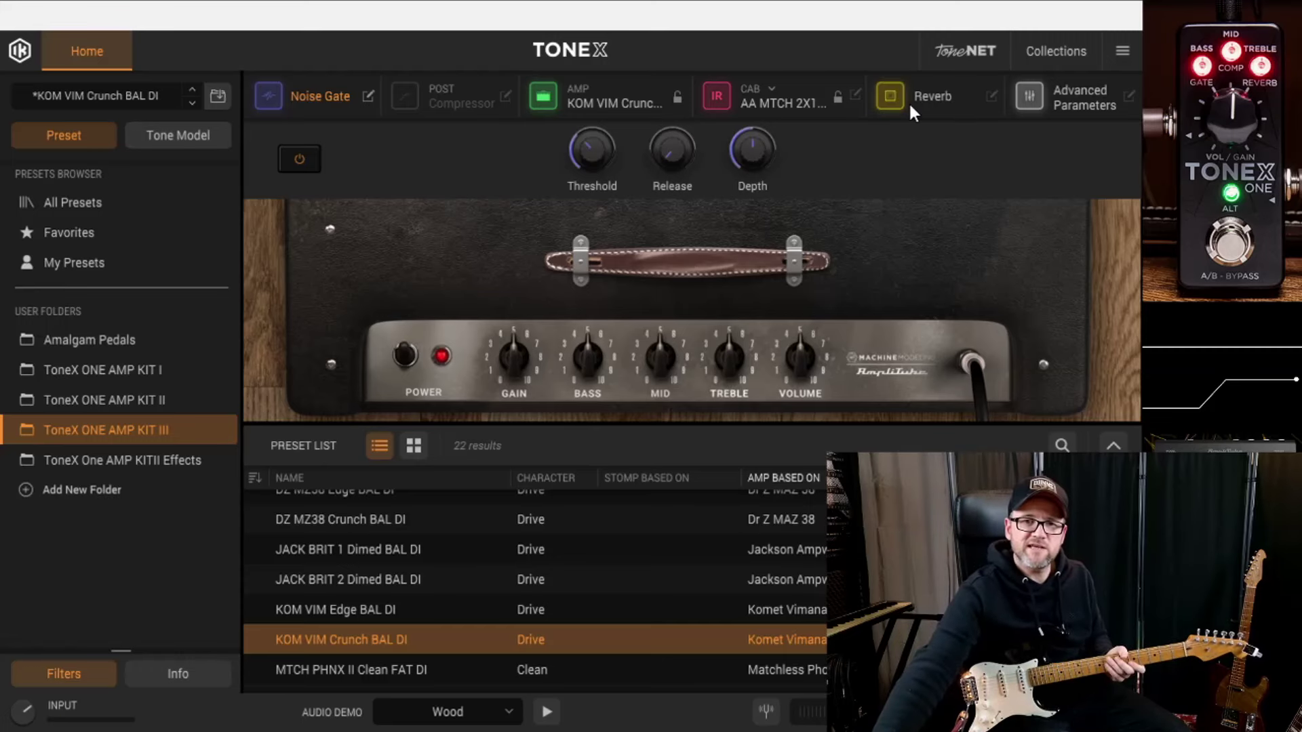
Set the Room reverb of KOM VIM Crunch to a time of 4.0 with higher pre delay and mix, and switch the reverb off.
left_click(968, 106)
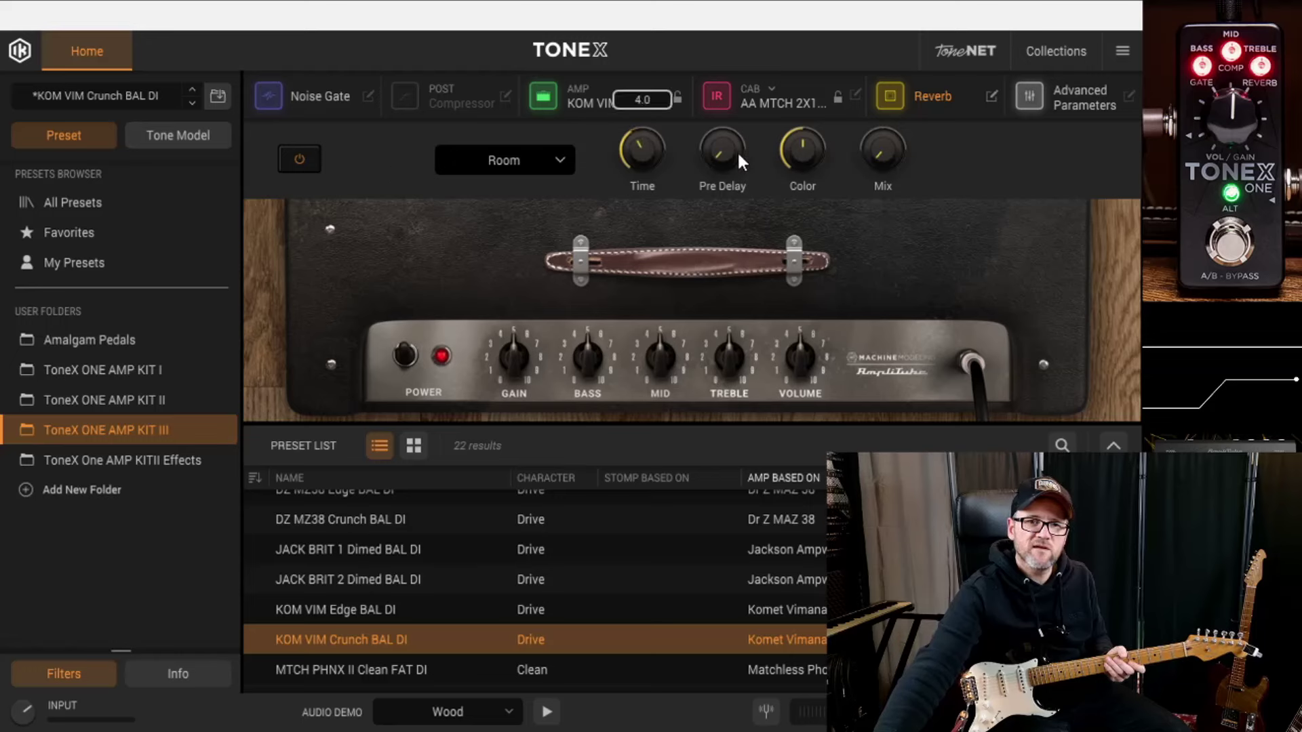
left_click_drag(738, 151, 738, 129)
left_click_drag(862, 145, 876, 95)
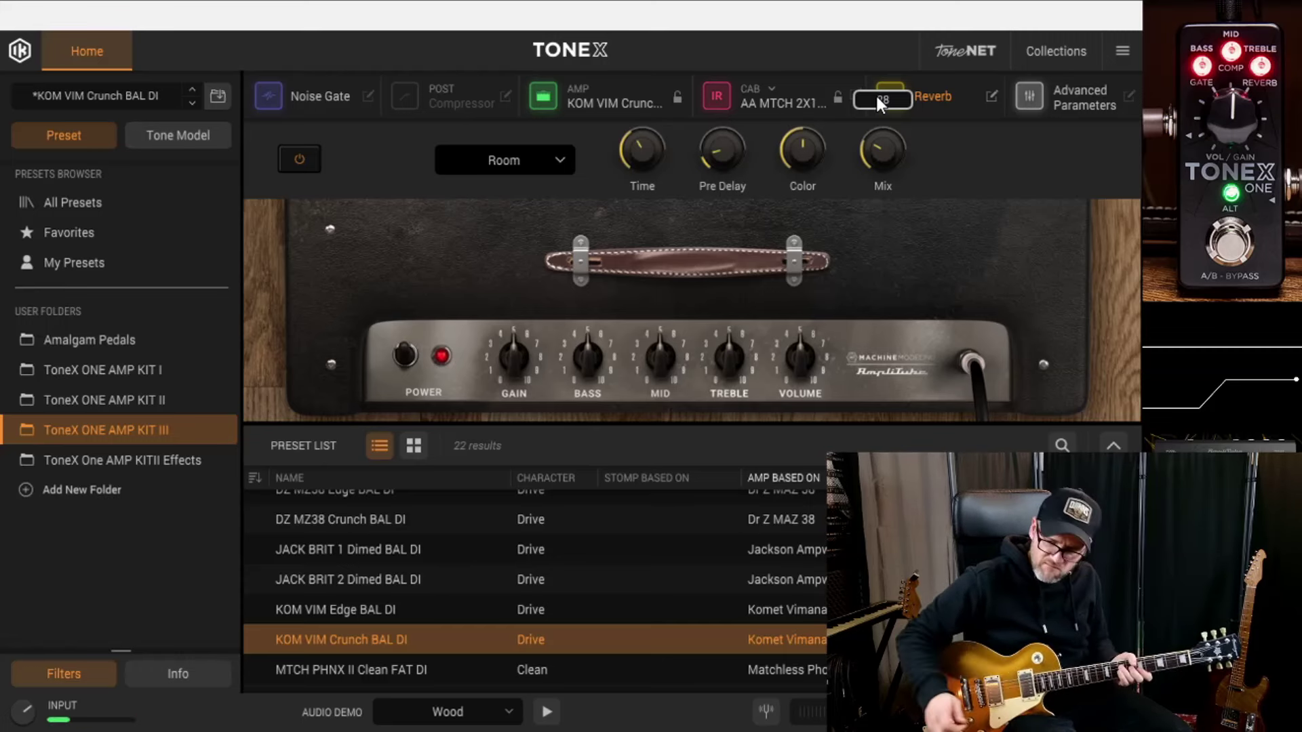
left_click(895, 95)
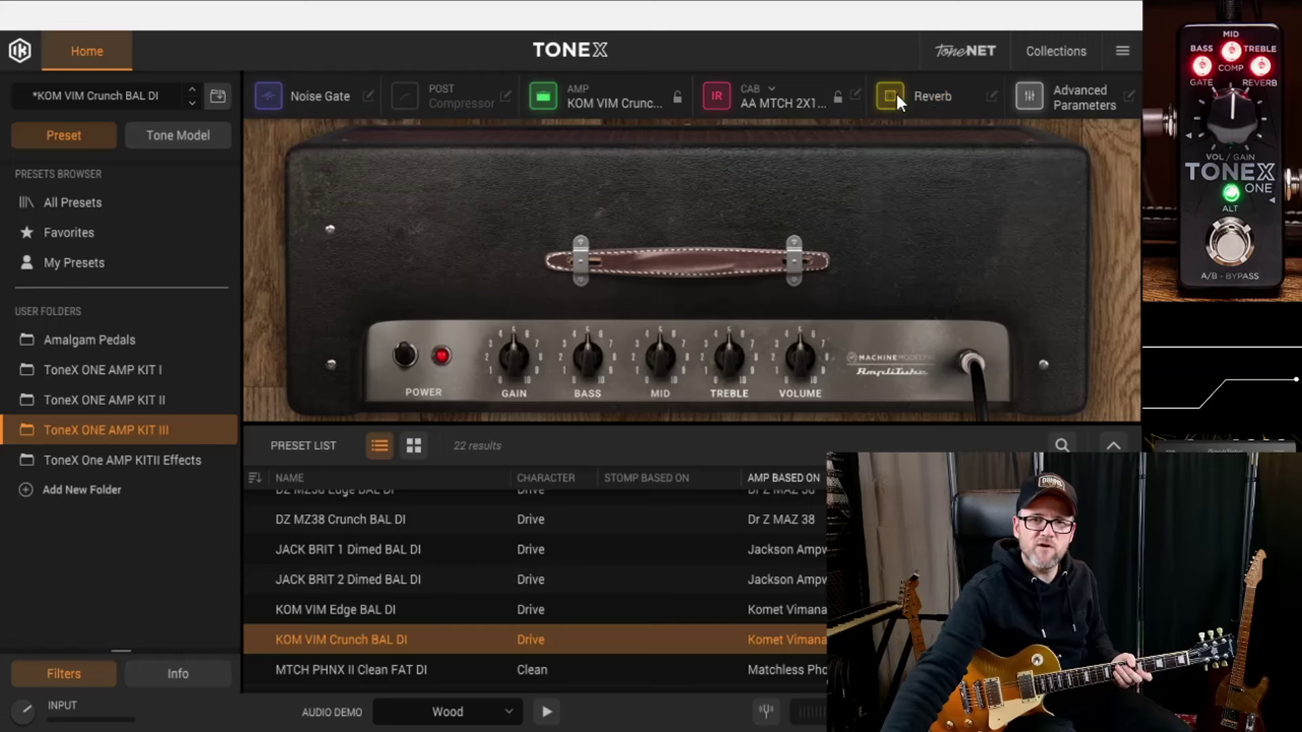
left_click(896, 93)
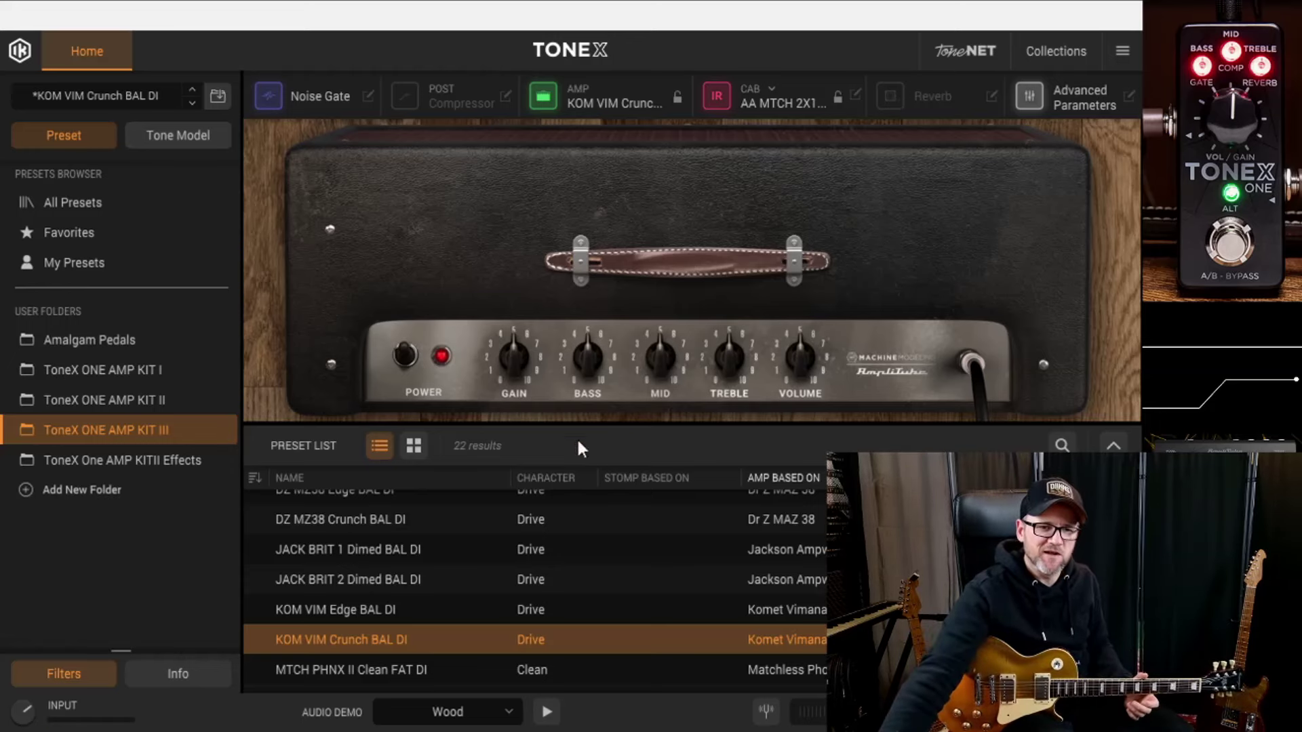
Load the MTCH PHNX II Clean FAT DI preset and turn on its reverb and its noise gate with the threshold at -68.
scroll(441, 570, "down", 3)
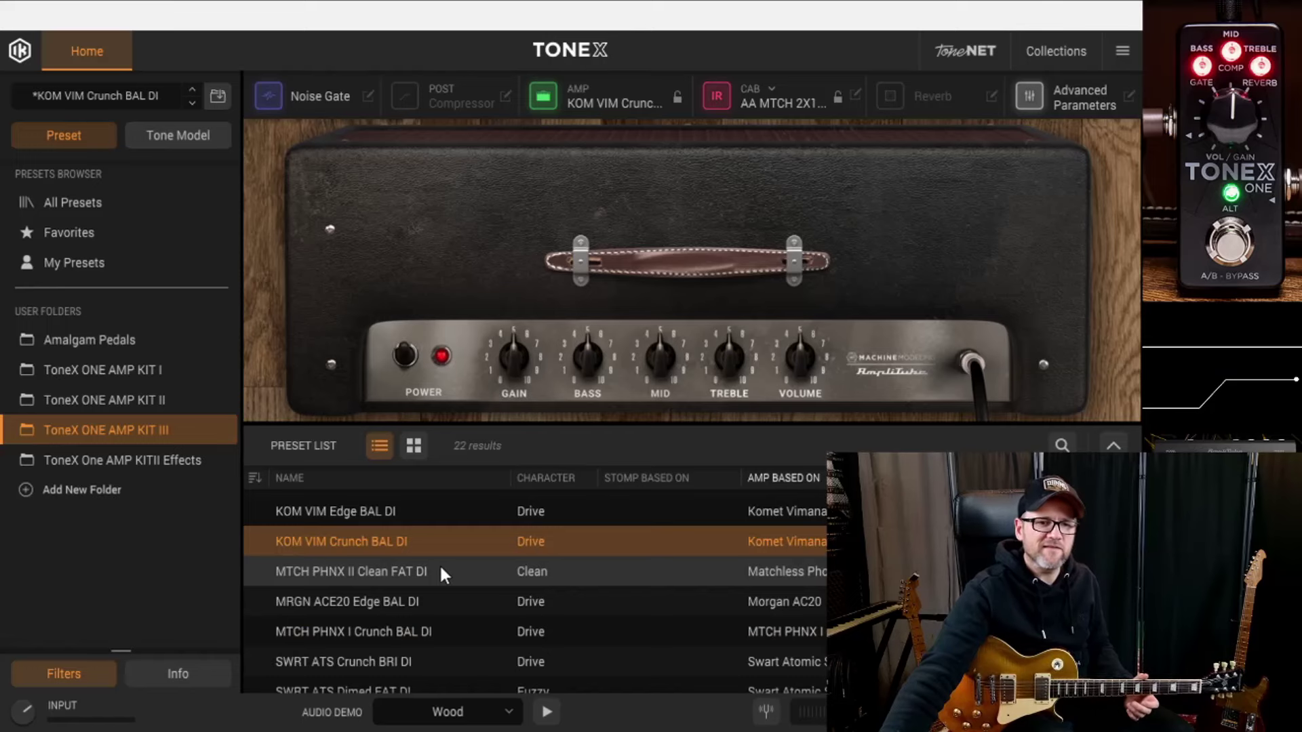
left_click(445, 566)
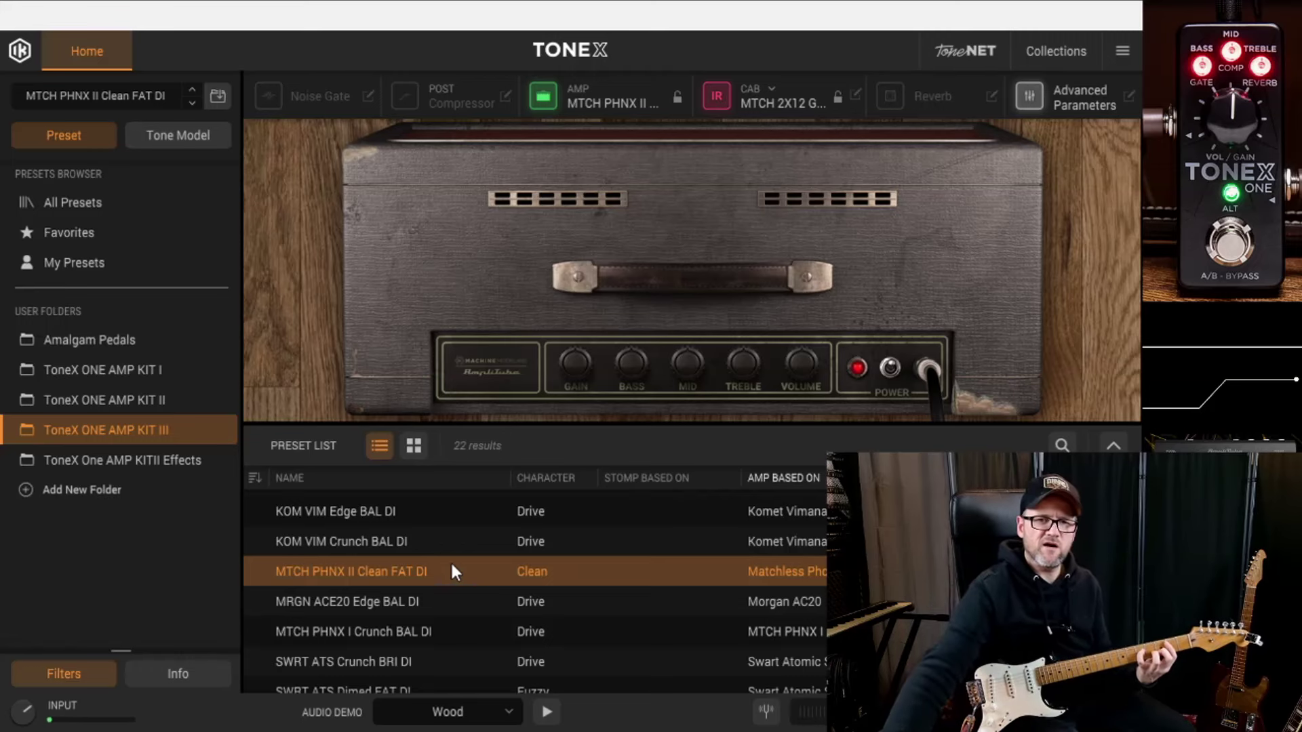
left_click(888, 94)
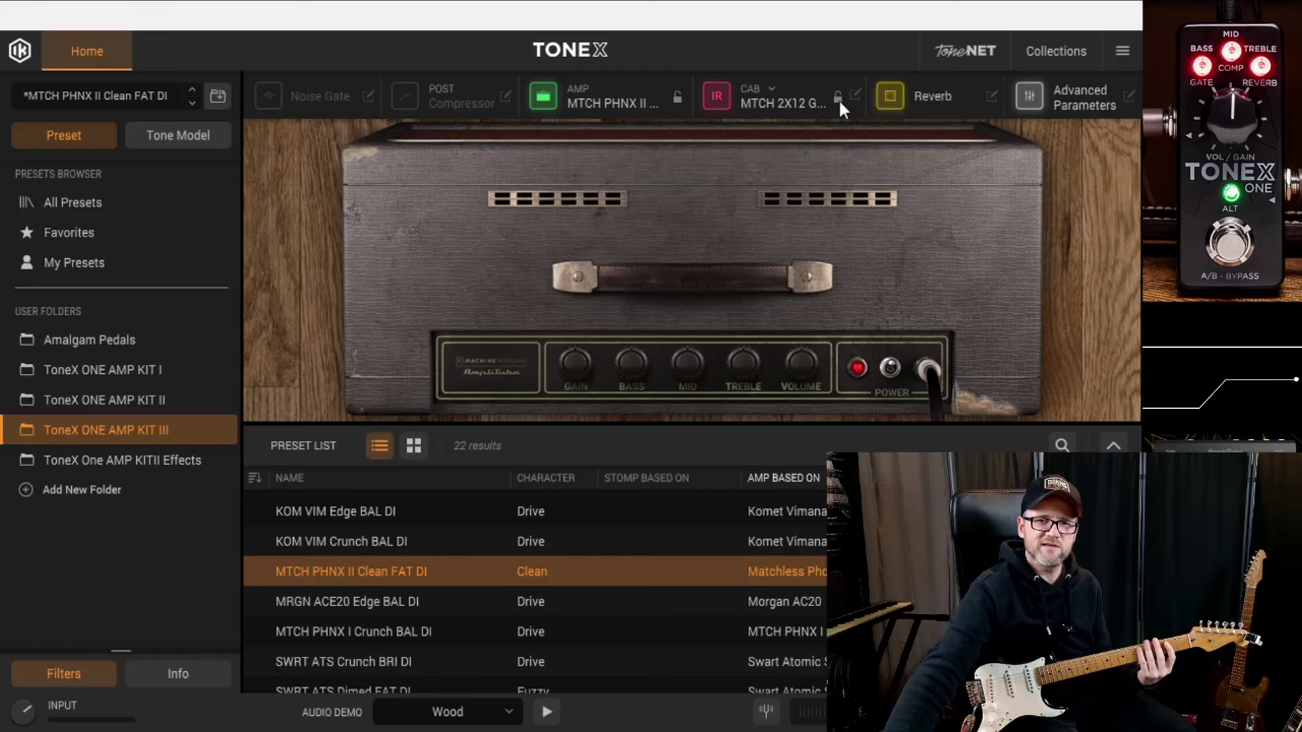
left_click(301, 96)
left_click(303, 160)
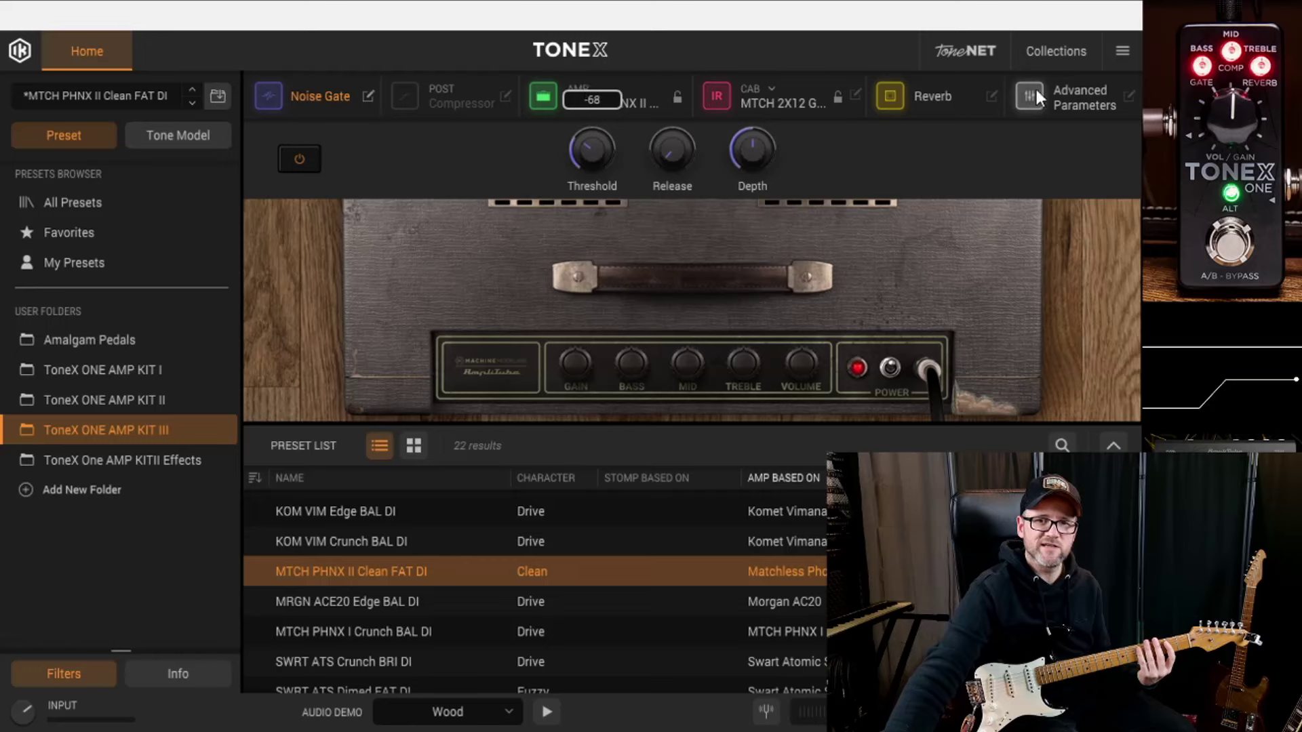
Adjust the Room reverb of MTCH PHNX II Clean to a shorter time and a higher mix.
left_click(926, 99)
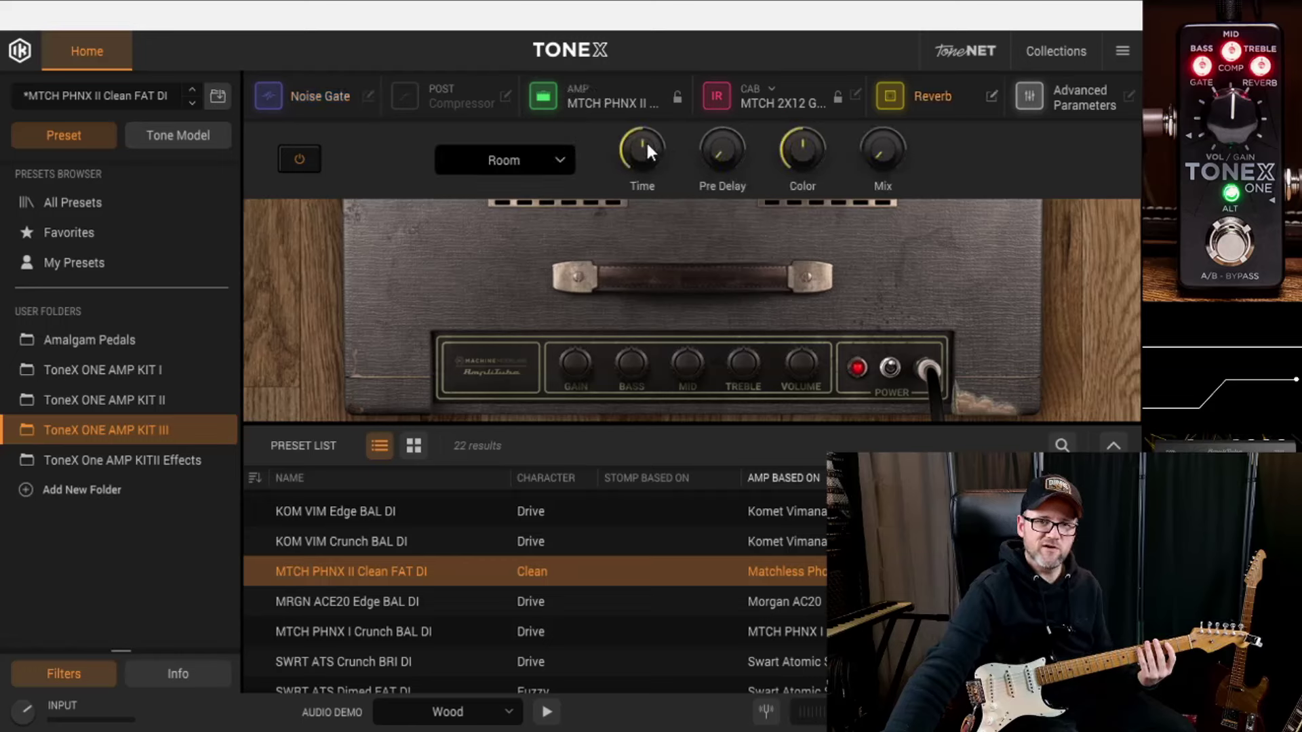
left_click_drag(646, 141, 649, 166)
left_click_drag(897, 143, 886, 121)
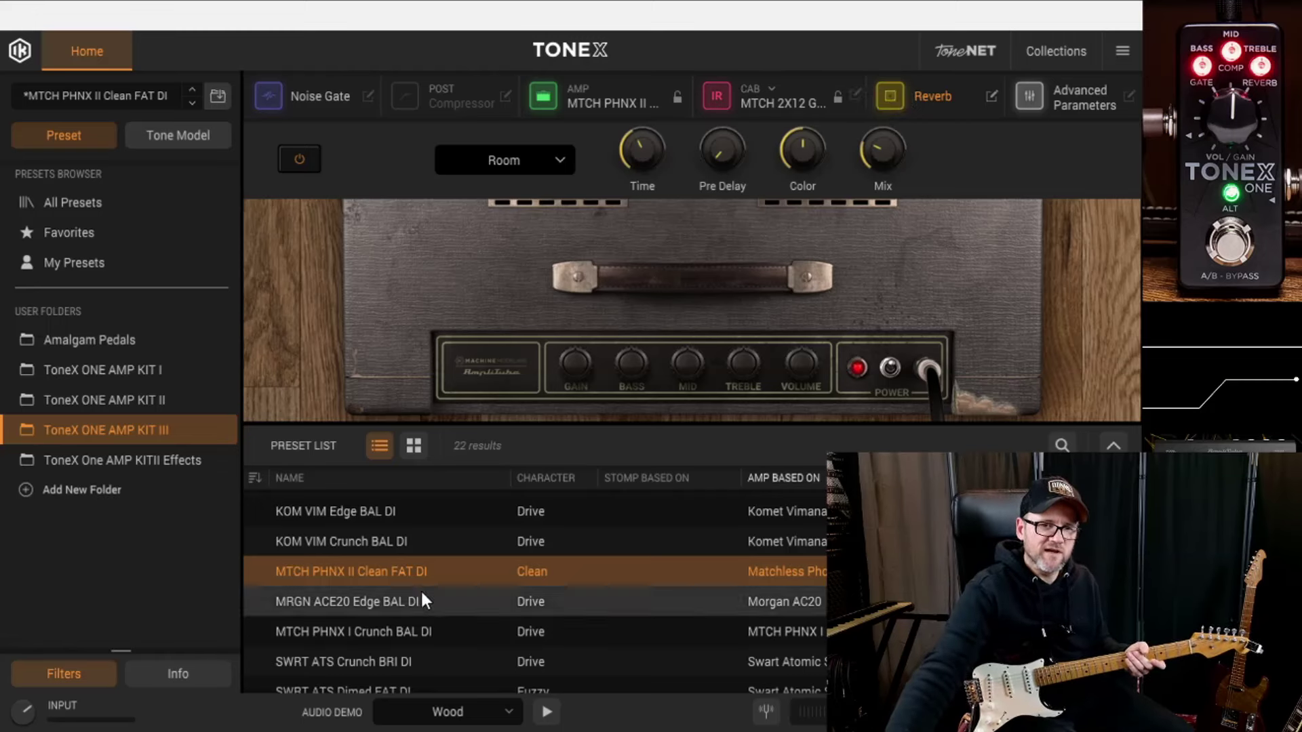
Load the MTCH PHNX I Crunch BAL DI preset and turn on its reverb and its noise gate with a raised threshold.
left_click(372, 604)
left_click(373, 630)
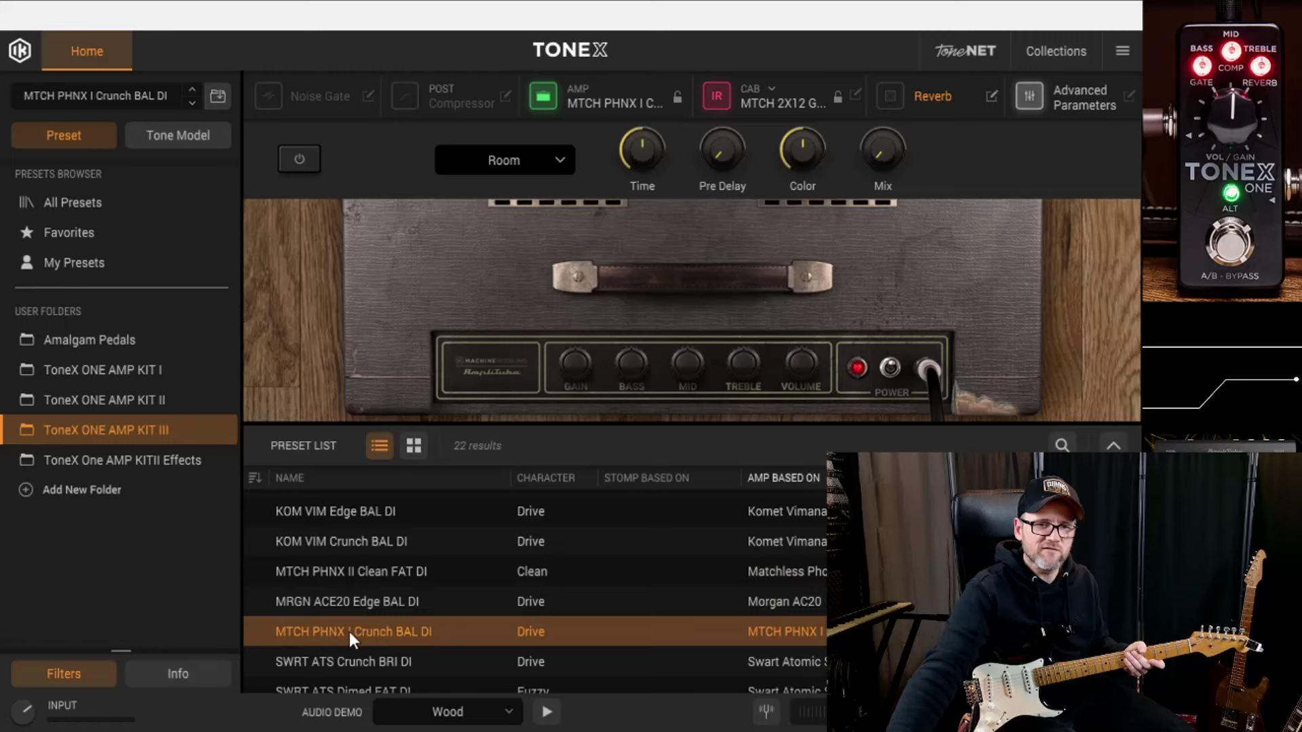
left_click(310, 160)
left_click(312, 95)
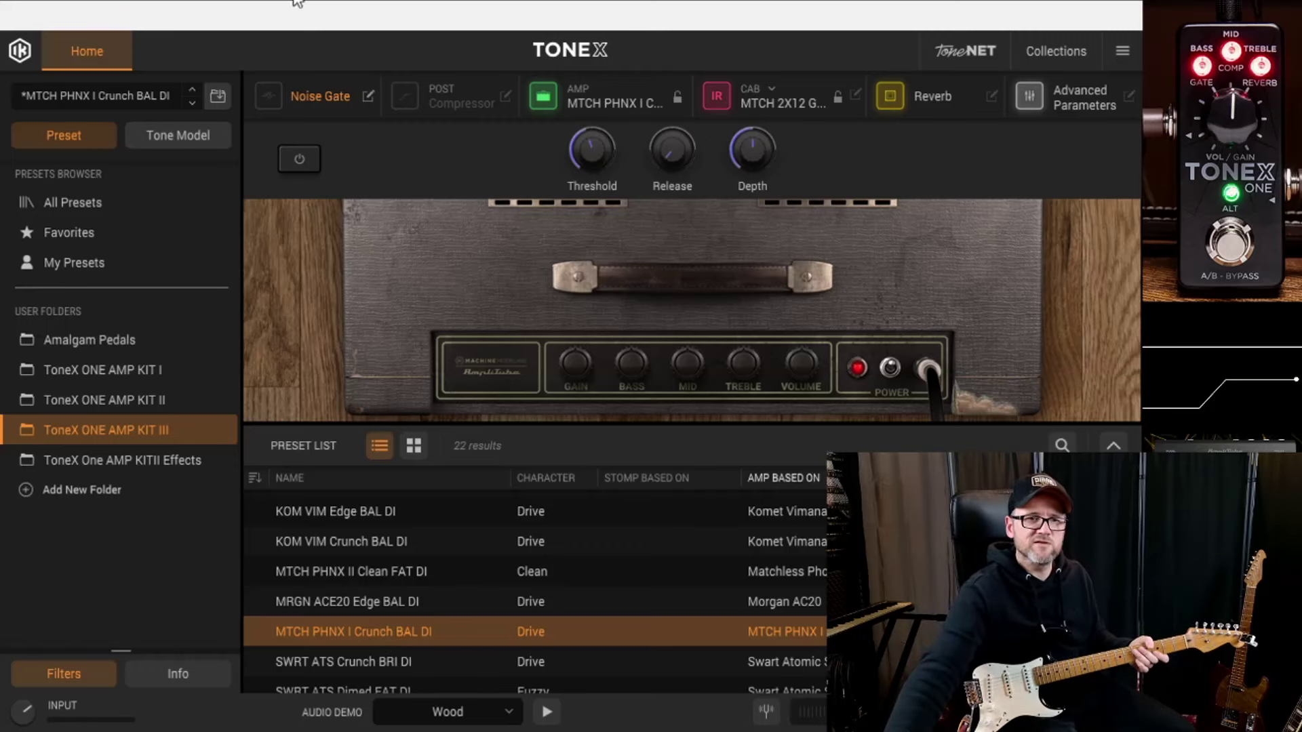
left_click(302, 154)
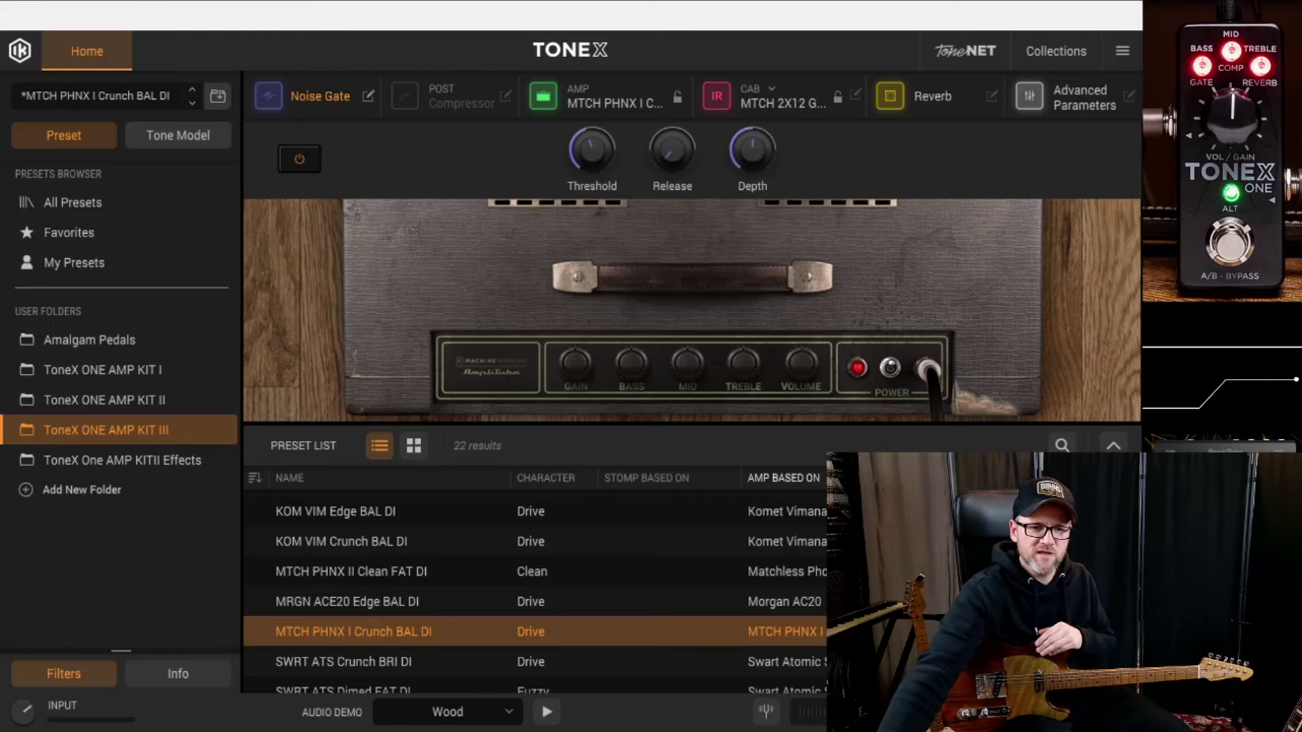
Load the SWRT ATS Crunch BRI DI preset and turn on its noise gate with a raised threshold.
scroll(414, 656, "down", 3)
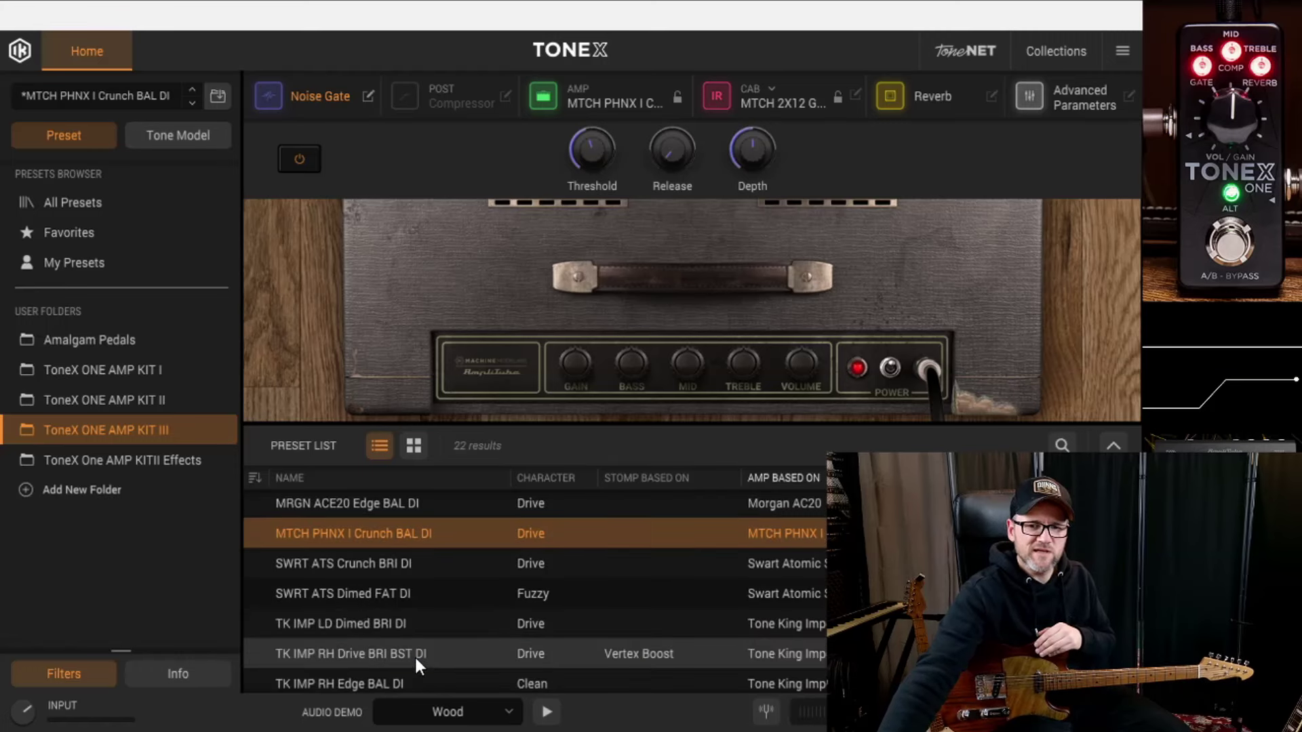
scroll(384, 573, "down", 2)
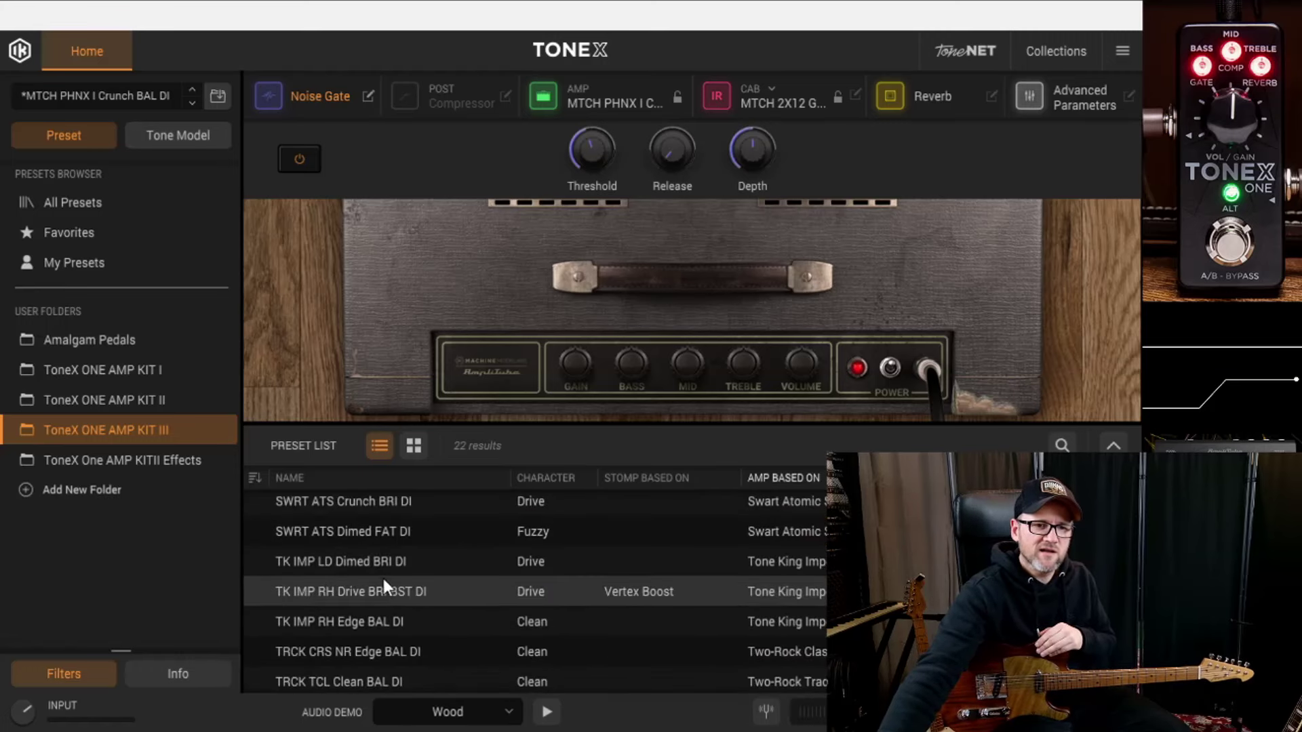
scroll(382, 578, "up", 3)
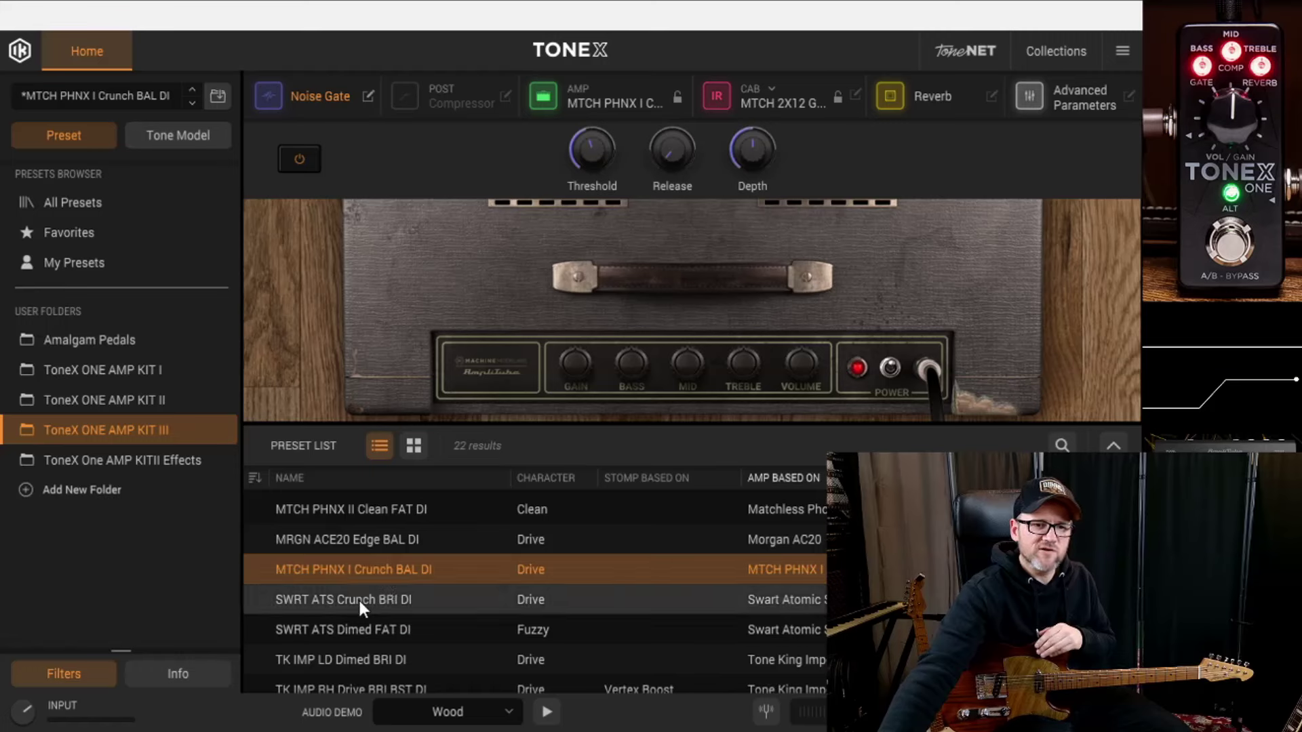
left_click(359, 601)
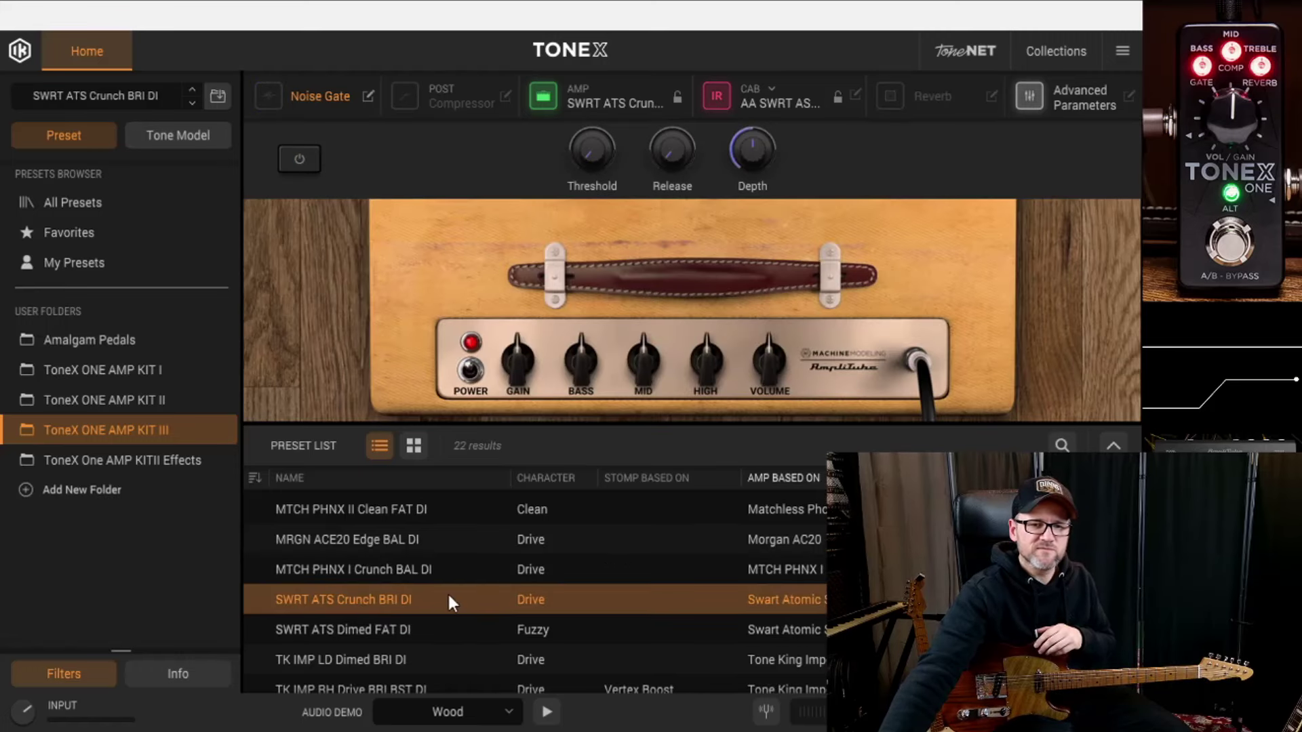
left_click(322, 91)
left_click(310, 105)
left_click(301, 158)
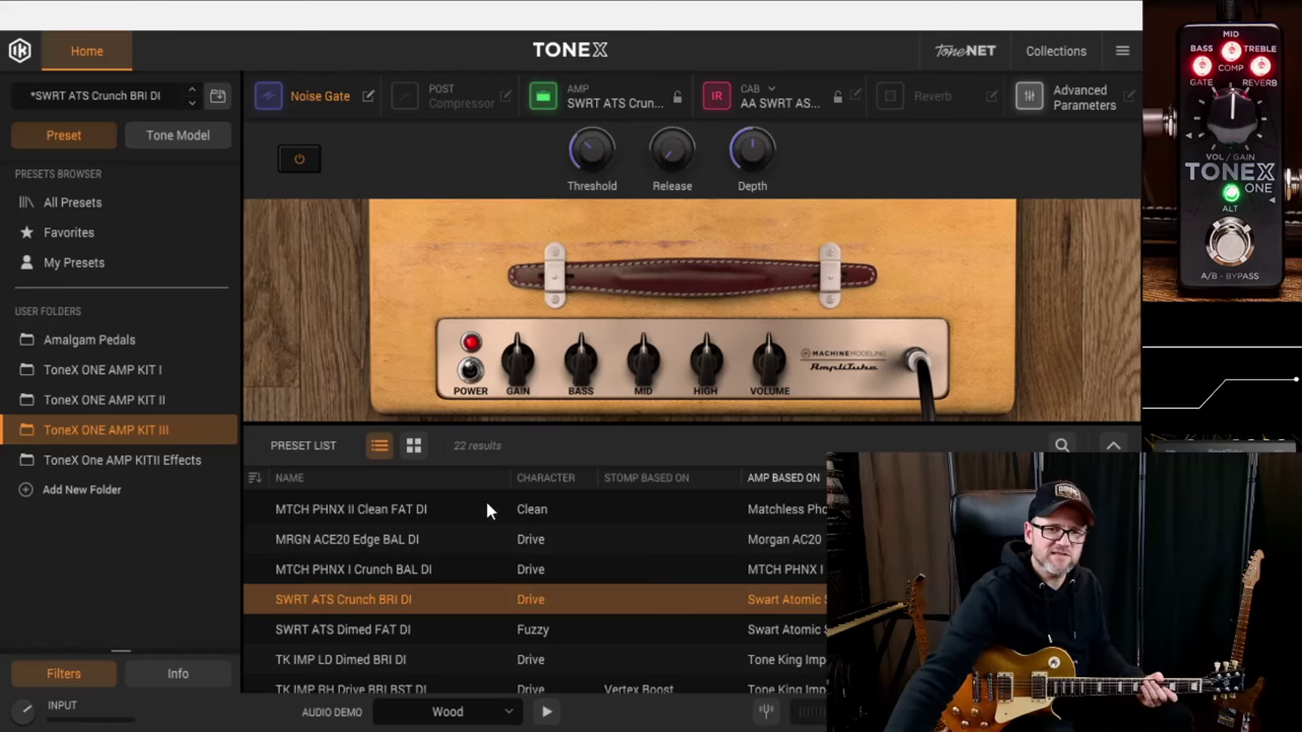
Load the SWRT ATS Dimed FAT DI preset and turn on its noise gate with the threshold at -66.
left_click(410, 628)
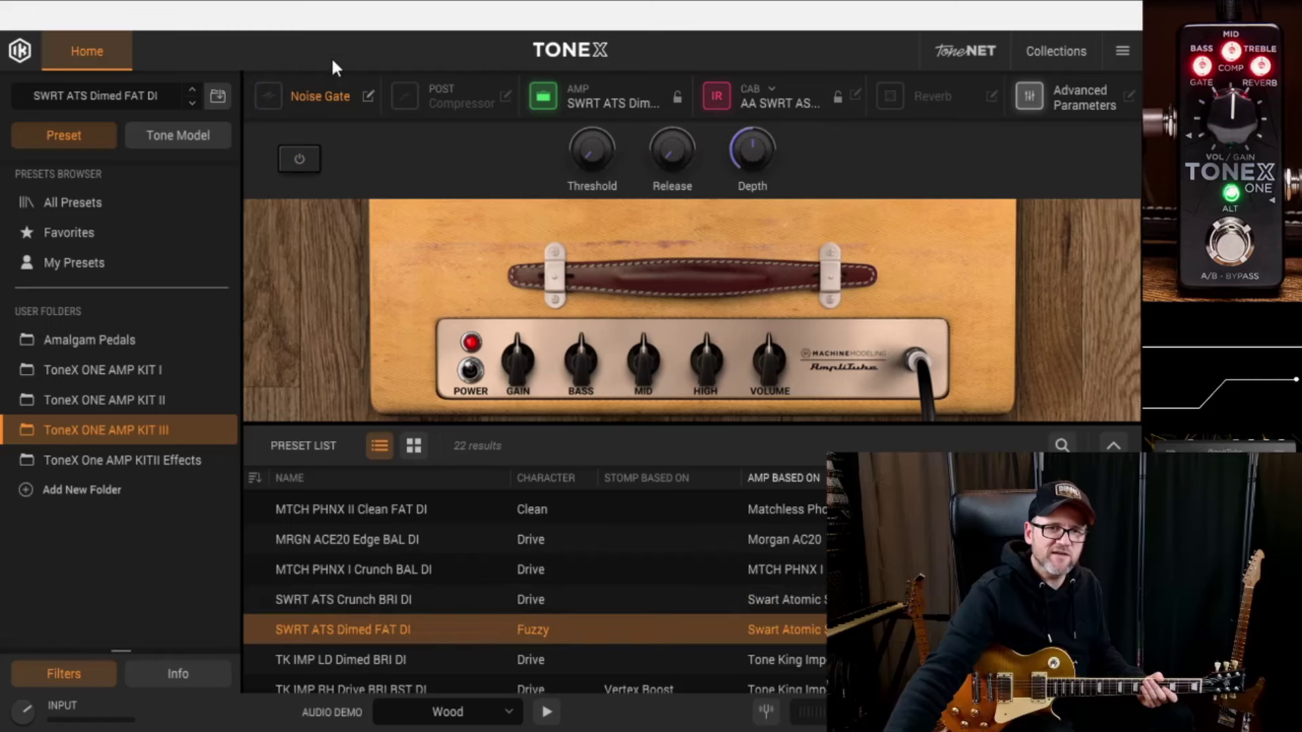
left_click(319, 82)
left_click(317, 89)
left_click(300, 159)
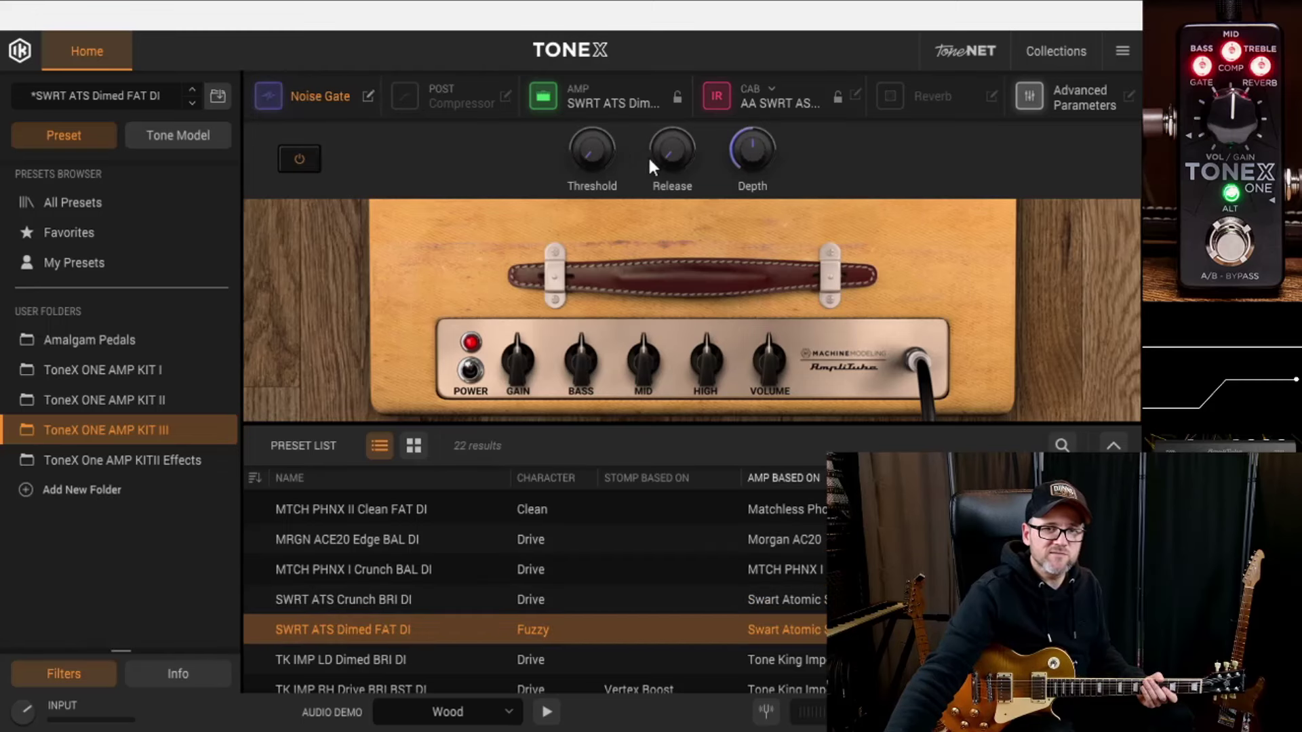
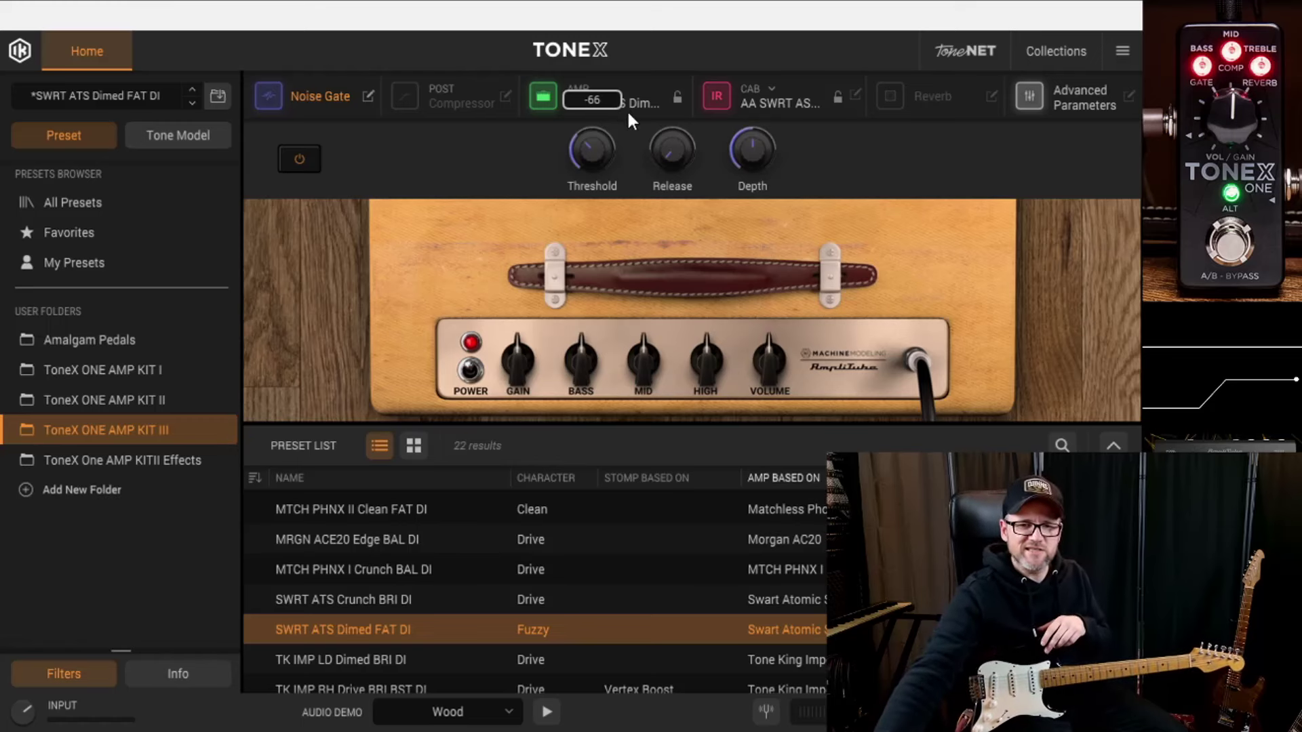
Load the TK IMP LD Dimed BRI DI preset and turn on its noise gate with a raised threshold.
scroll(427, 634, "down", 3)
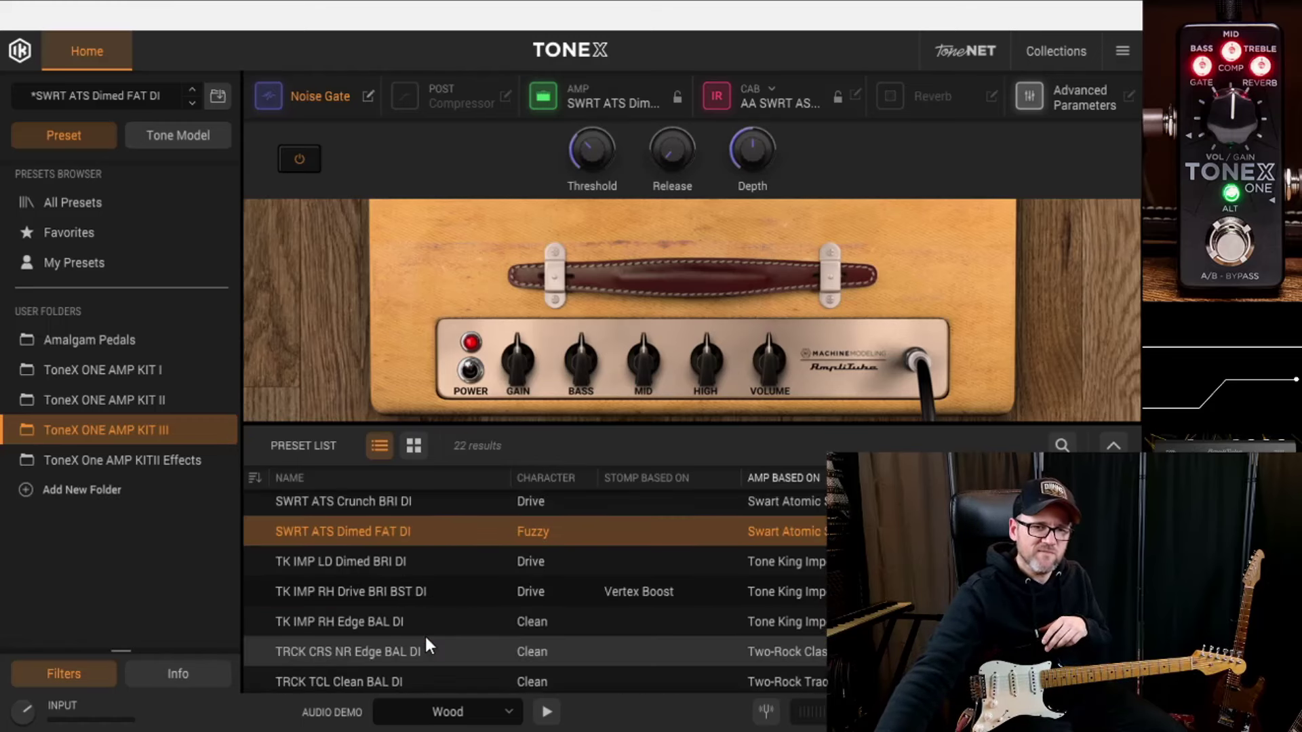
left_click(403, 563)
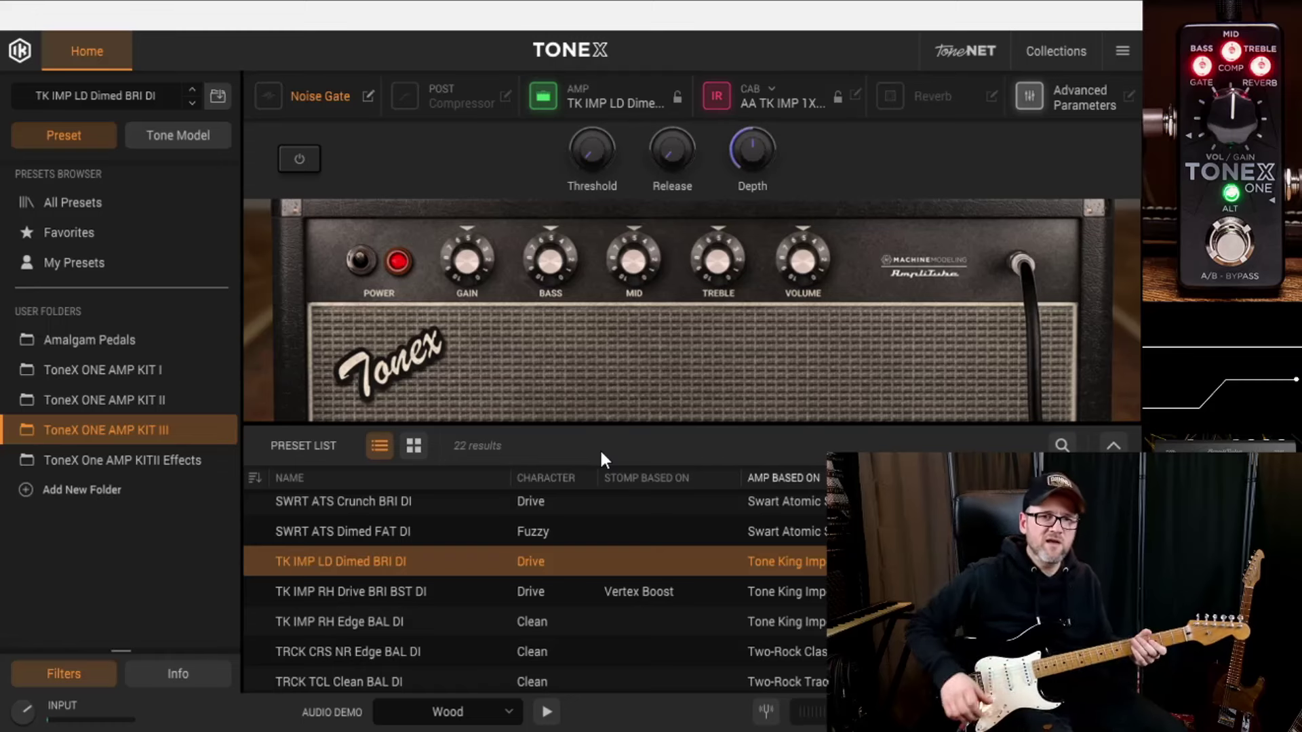
left_click(310, 156)
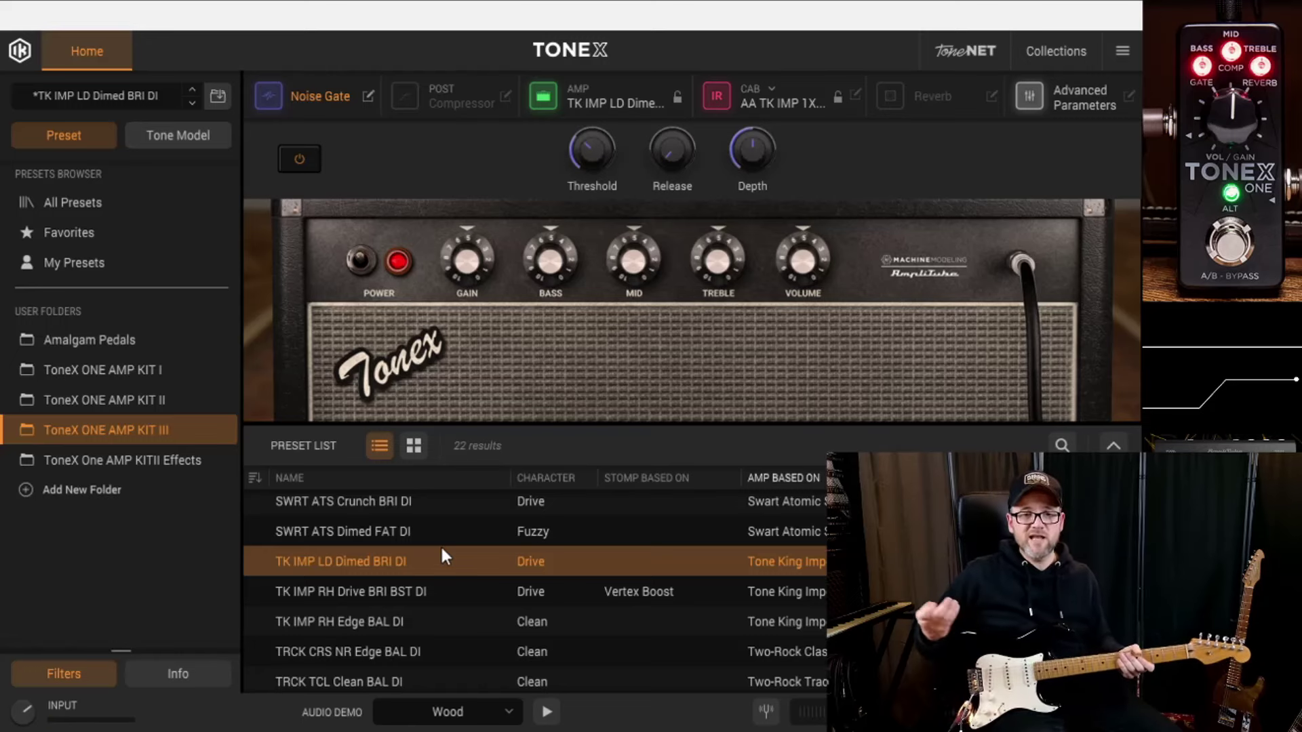
Load the TK IMP RH Drive BRI BST DI preset, turn on its noise gate and raise the gate threshold.
left_click(408, 590)
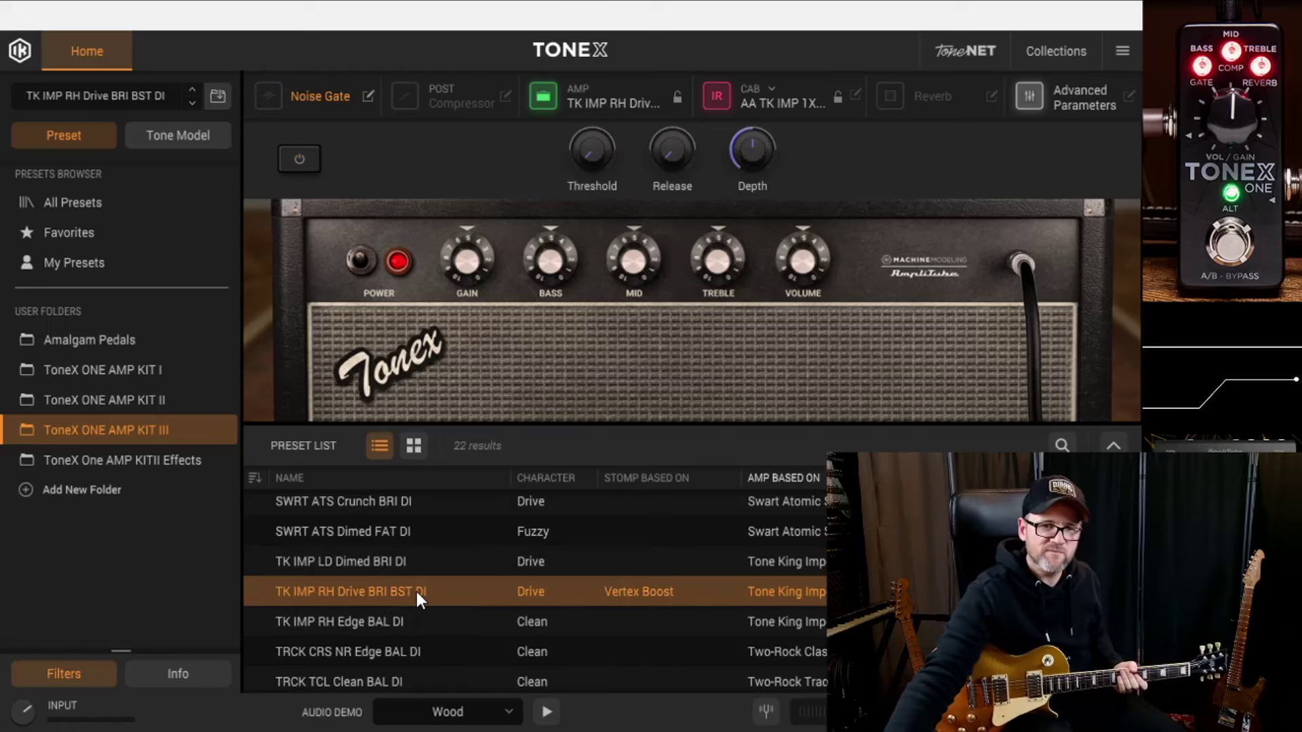
left_click(299, 160)
left_click_drag(595, 108, 589, 47)
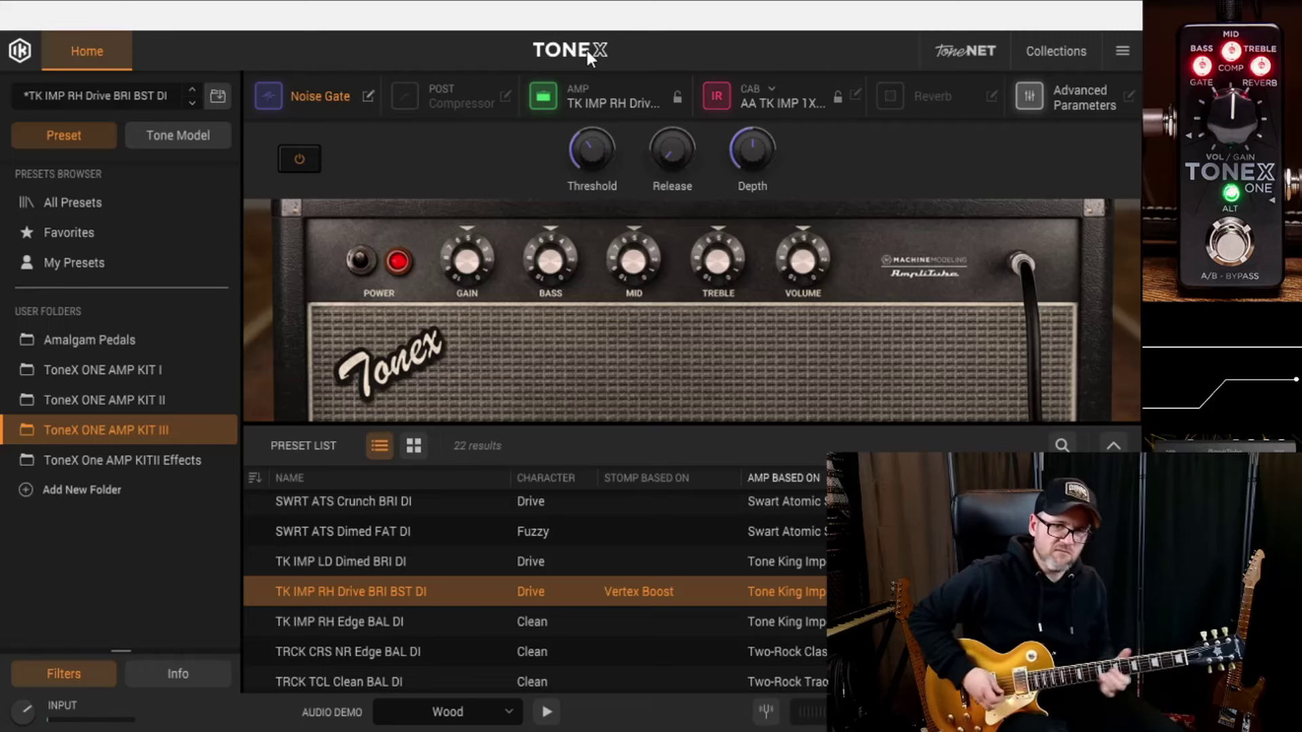
Turn on the Room reverb of TK IMP RH Drive with a shorter time, a higher pre delay and the mix at 24.
left_click(930, 98)
left_click(294, 166)
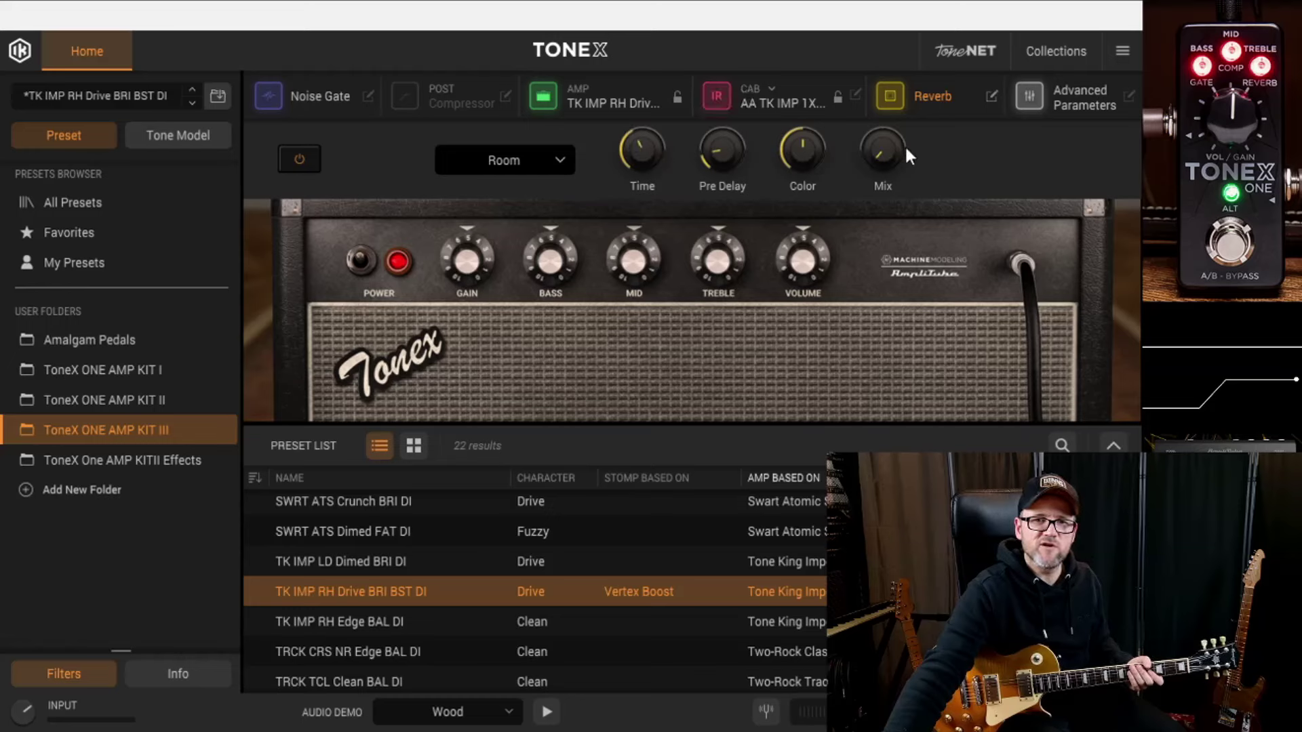
mouse_move(869, 156)
scroll(867, 103, "up", 1)
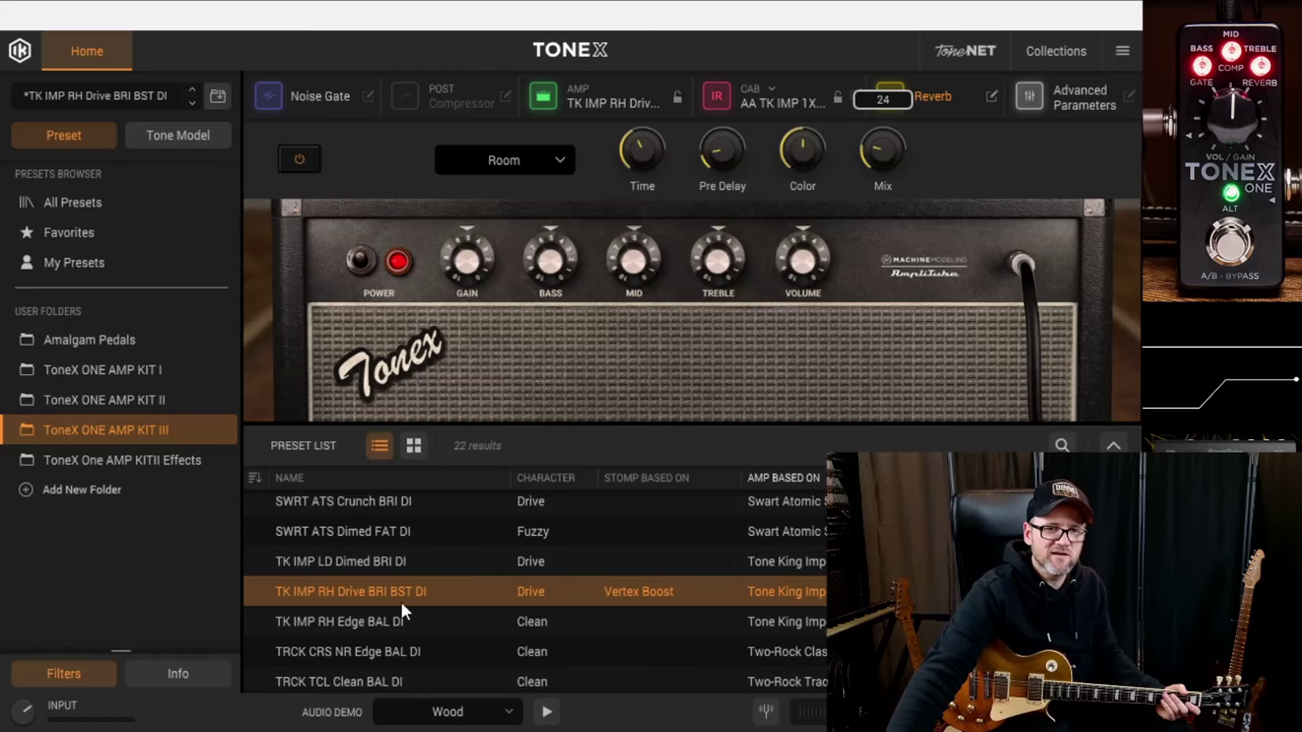
Load the TK IMP RH Edge BAL DI preset and turn on its noise gate with a raised threshold.
left_click(368, 627)
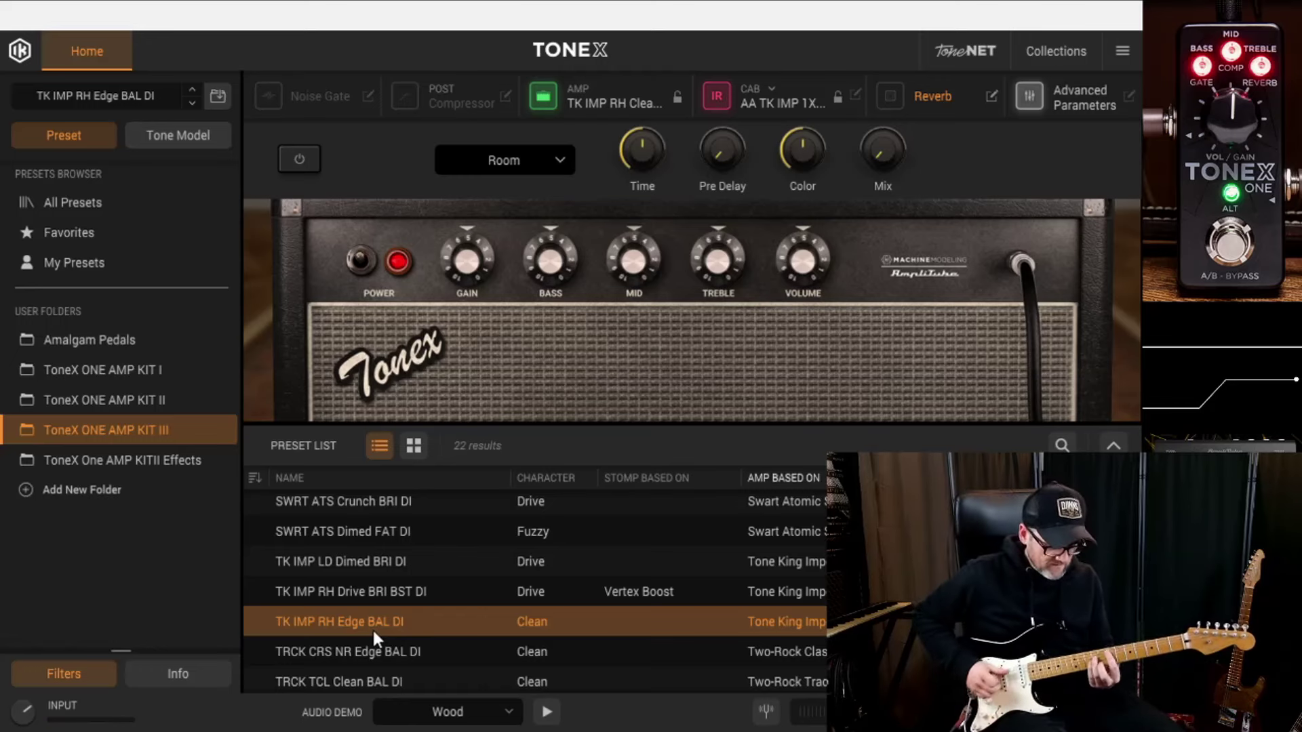
left_click(311, 94)
left_click(316, 155)
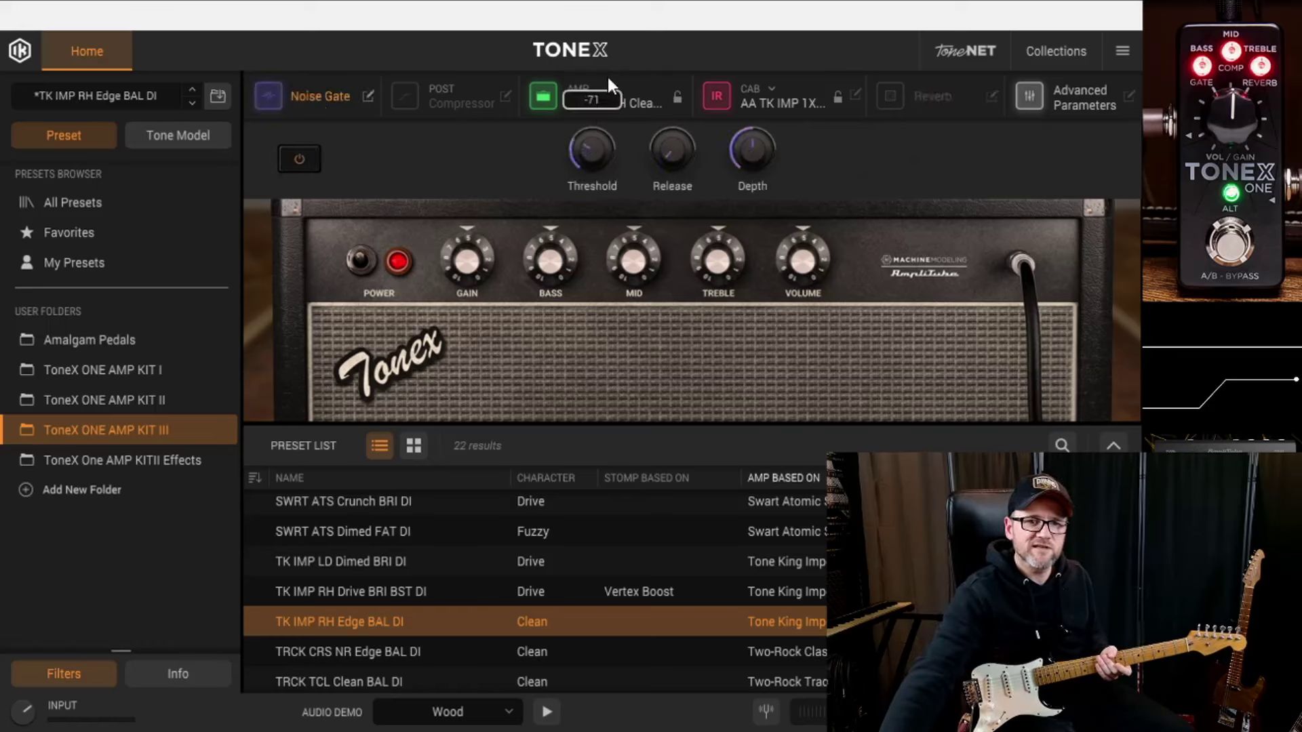
Turn on the Room reverb of TK IMP RH Edge with the mix at 20, a shorter time and a higher pre delay.
left_click(893, 93)
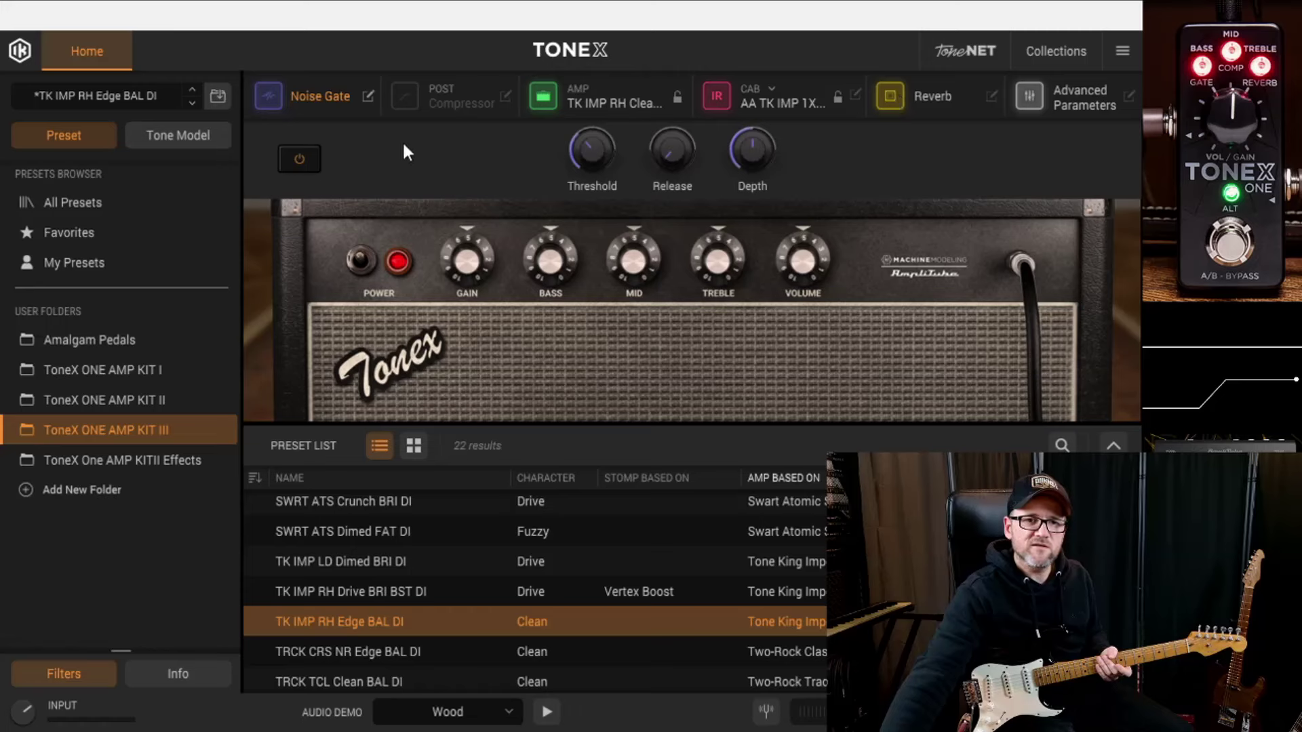
left_click(934, 95)
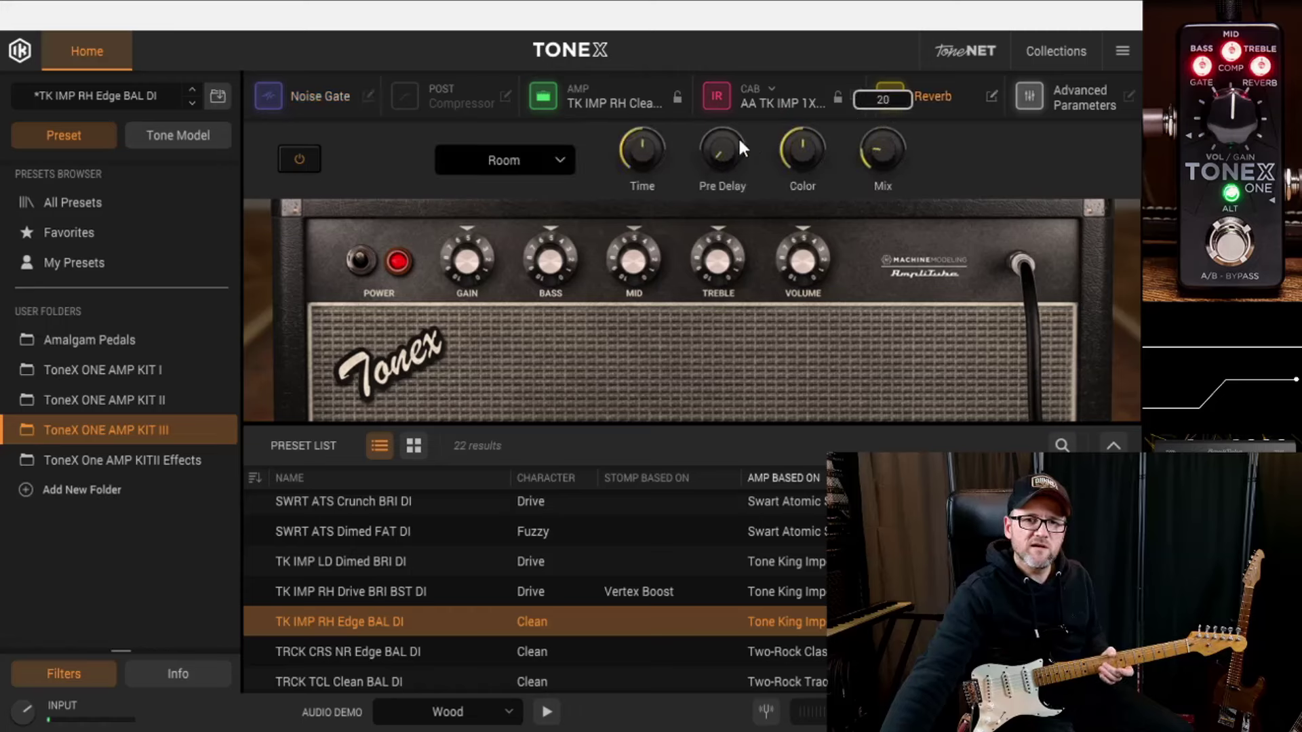
mouse_move(649, 141)
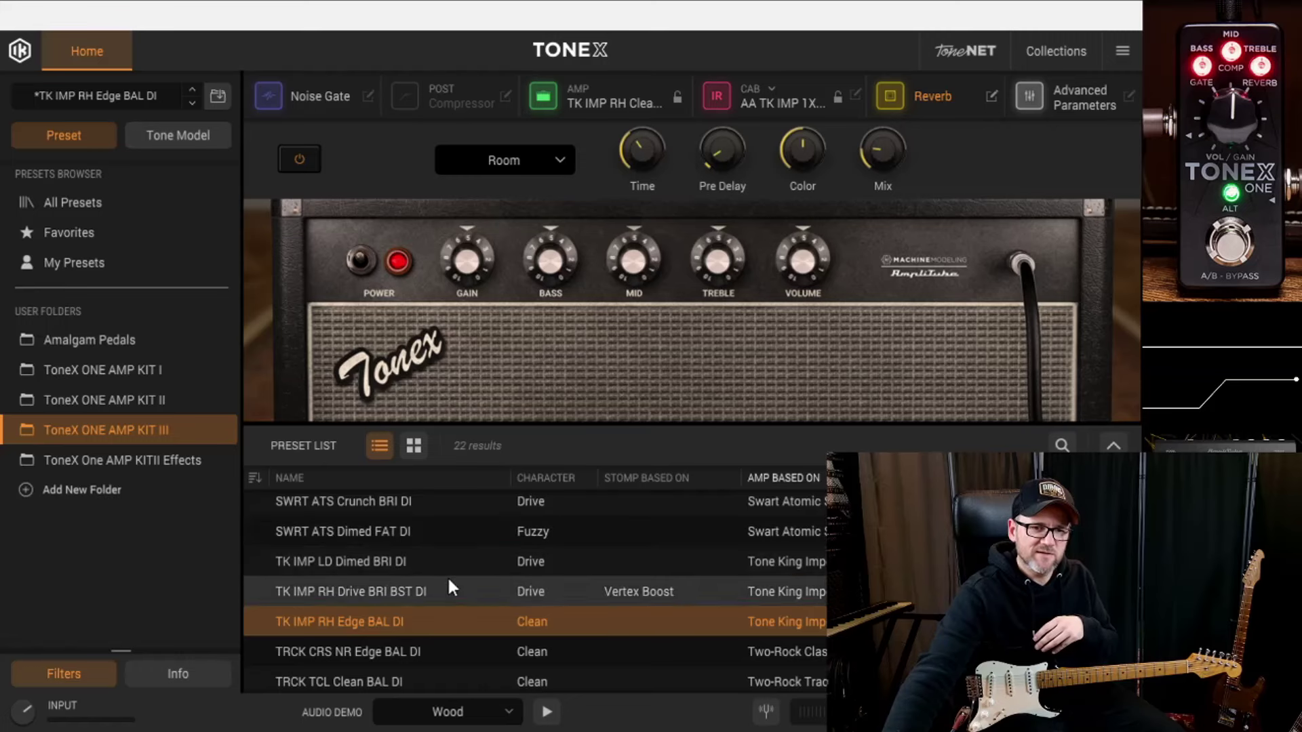
Load the MRGN ACE20 Edge BAL DI preset and turn on its noise gate with a raised threshold.
scroll(446, 577, "up", 3)
scroll(445, 575, "up", 7)
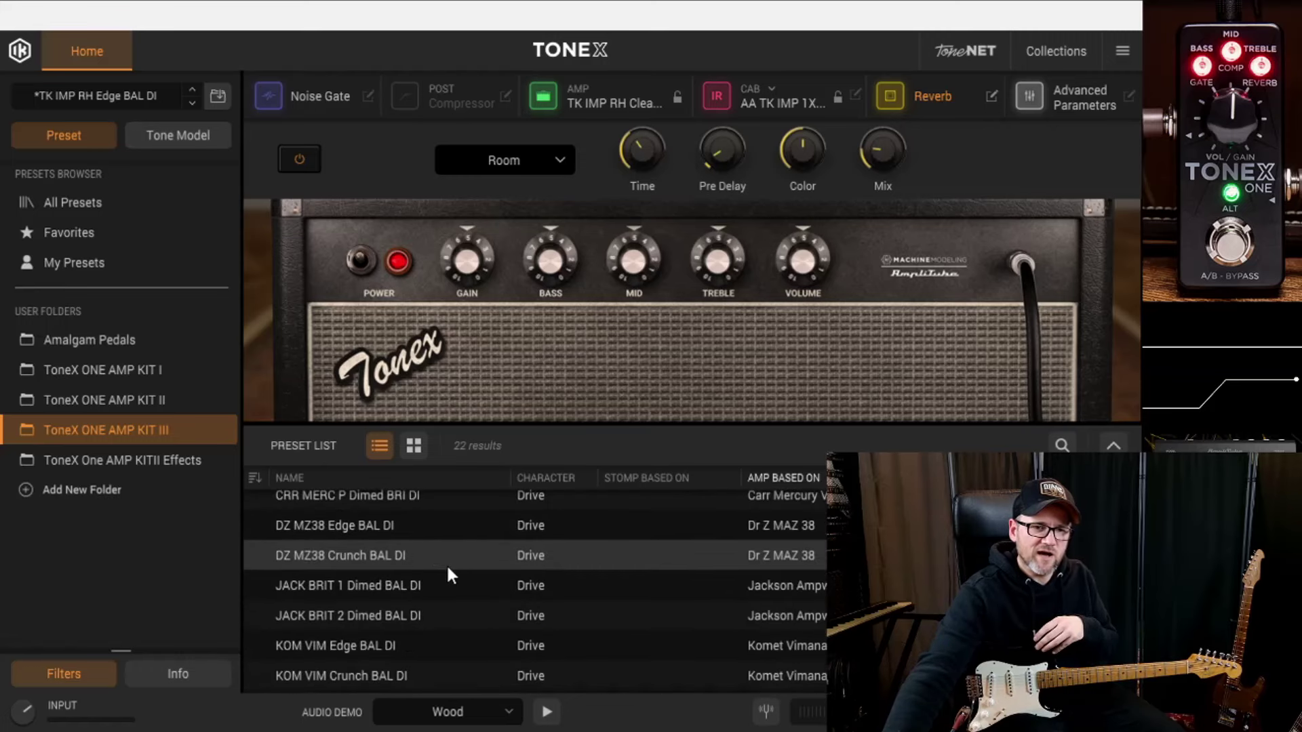
scroll(446, 560, "up", 3)
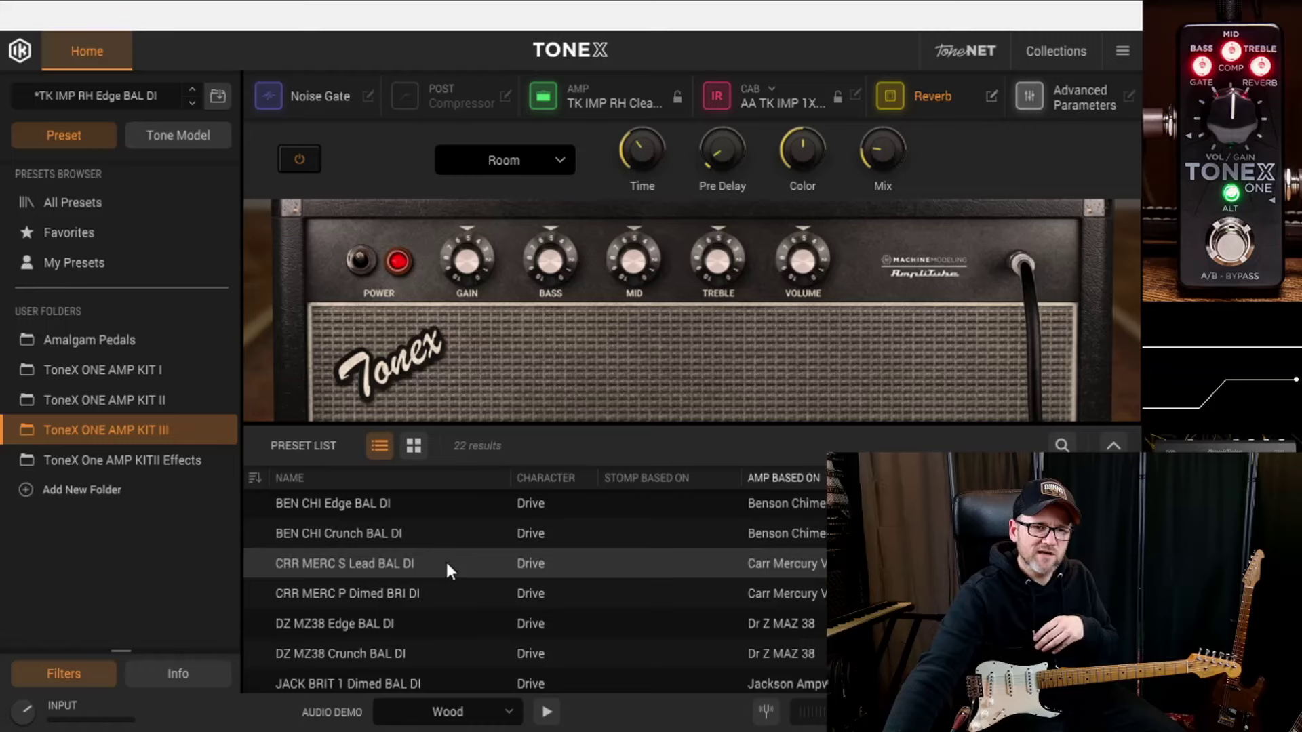
scroll(446, 570, "up", 2)
scroll(446, 568, "down", 14)
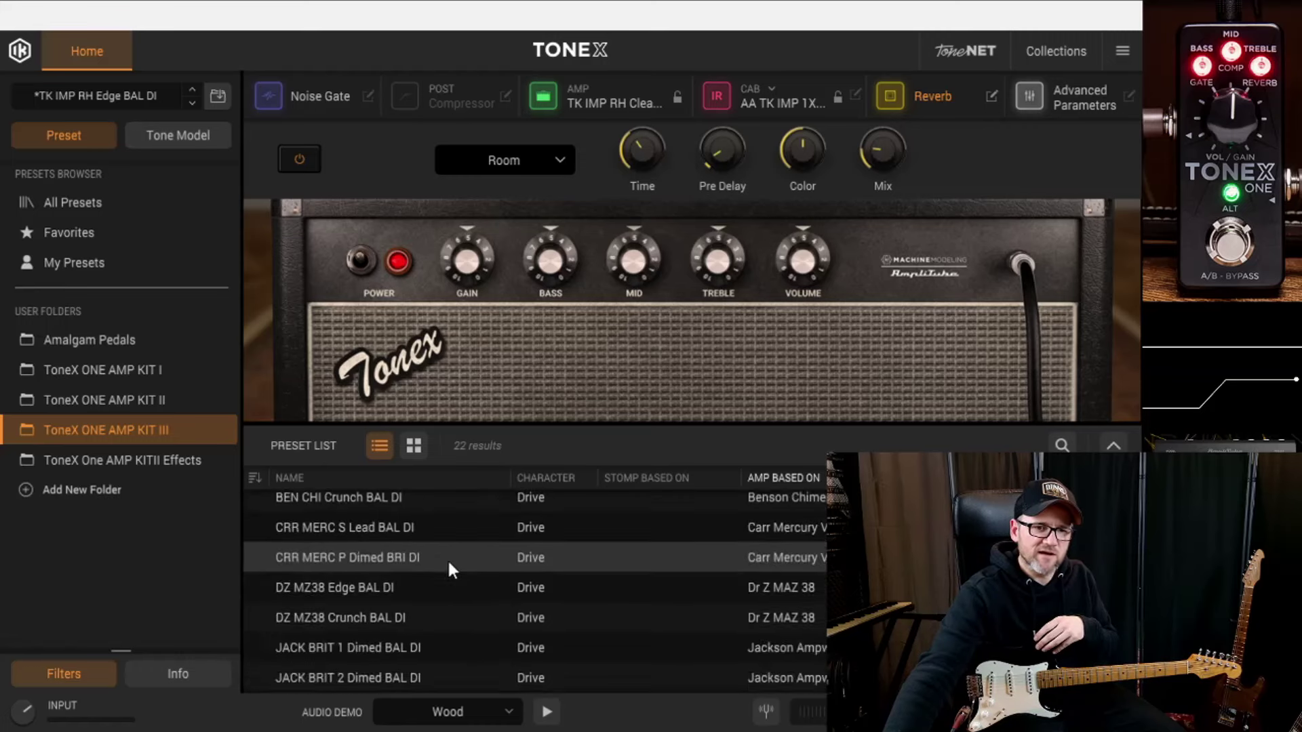
scroll(449, 570, "down", 2)
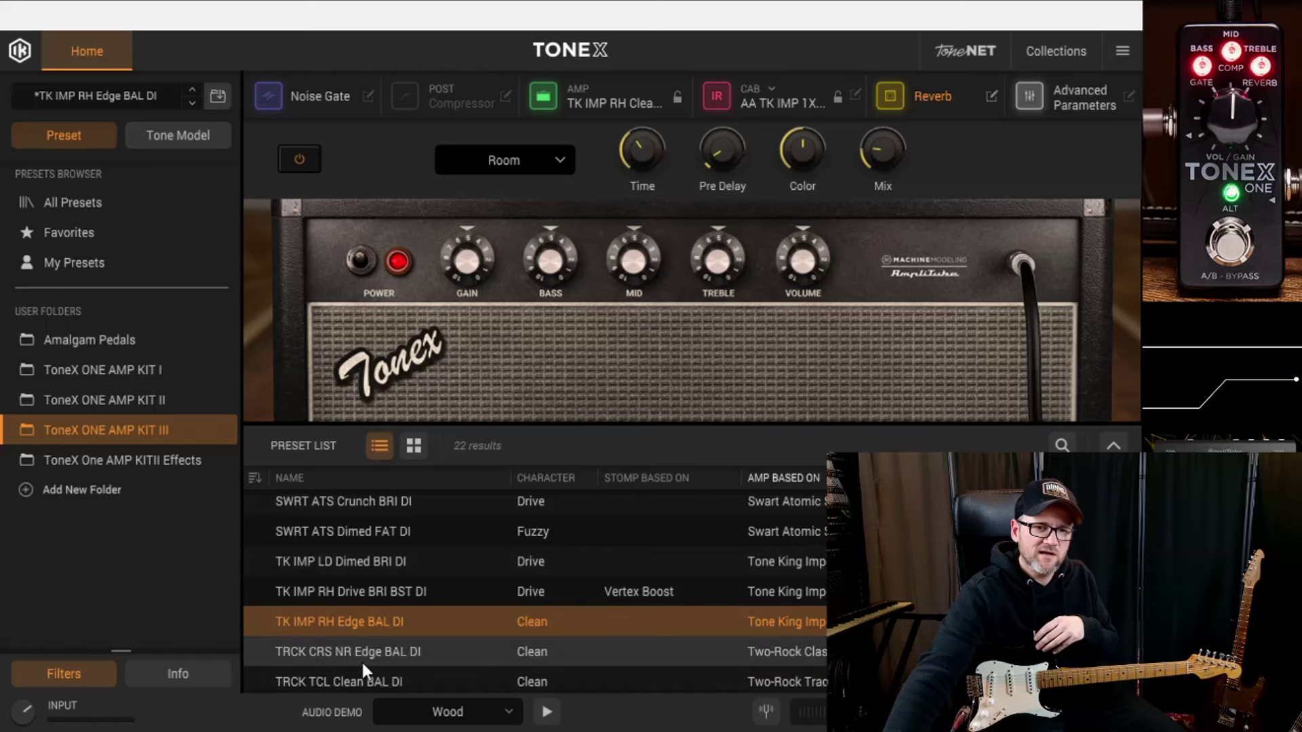
scroll(441, 613, "up", 6)
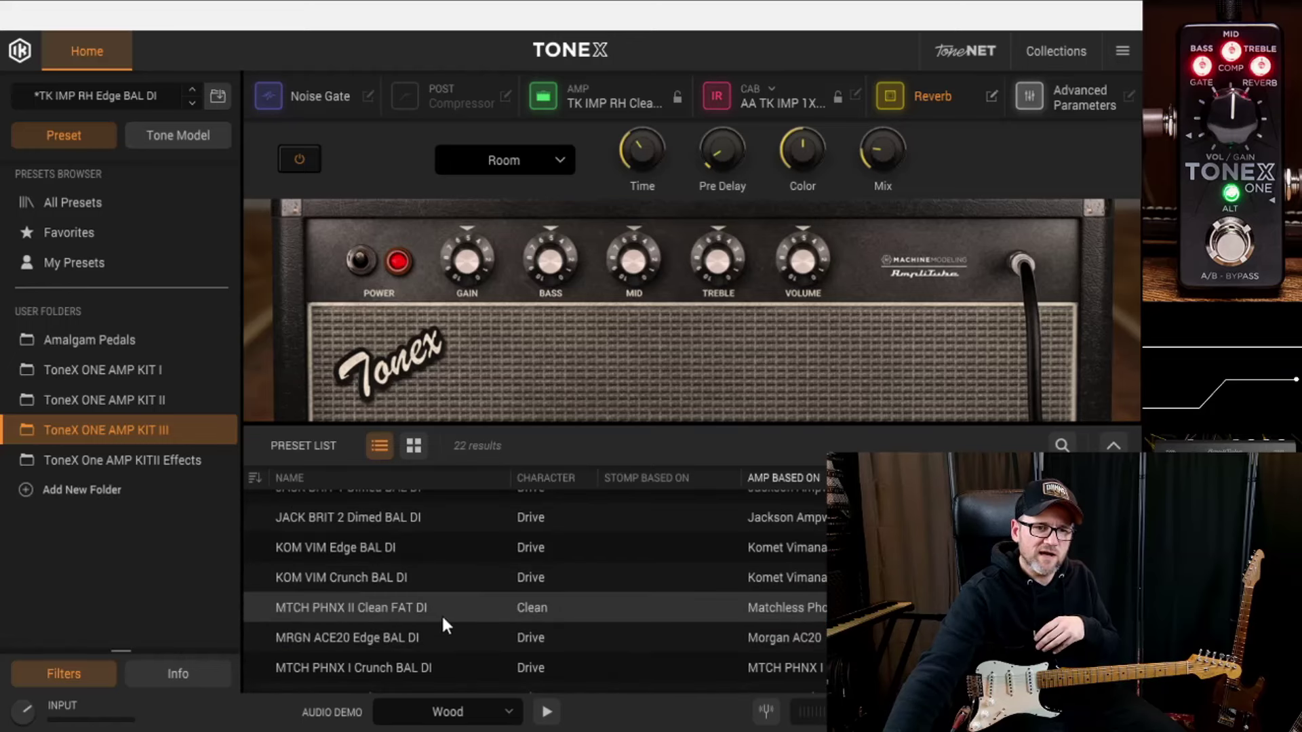
left_click(397, 638)
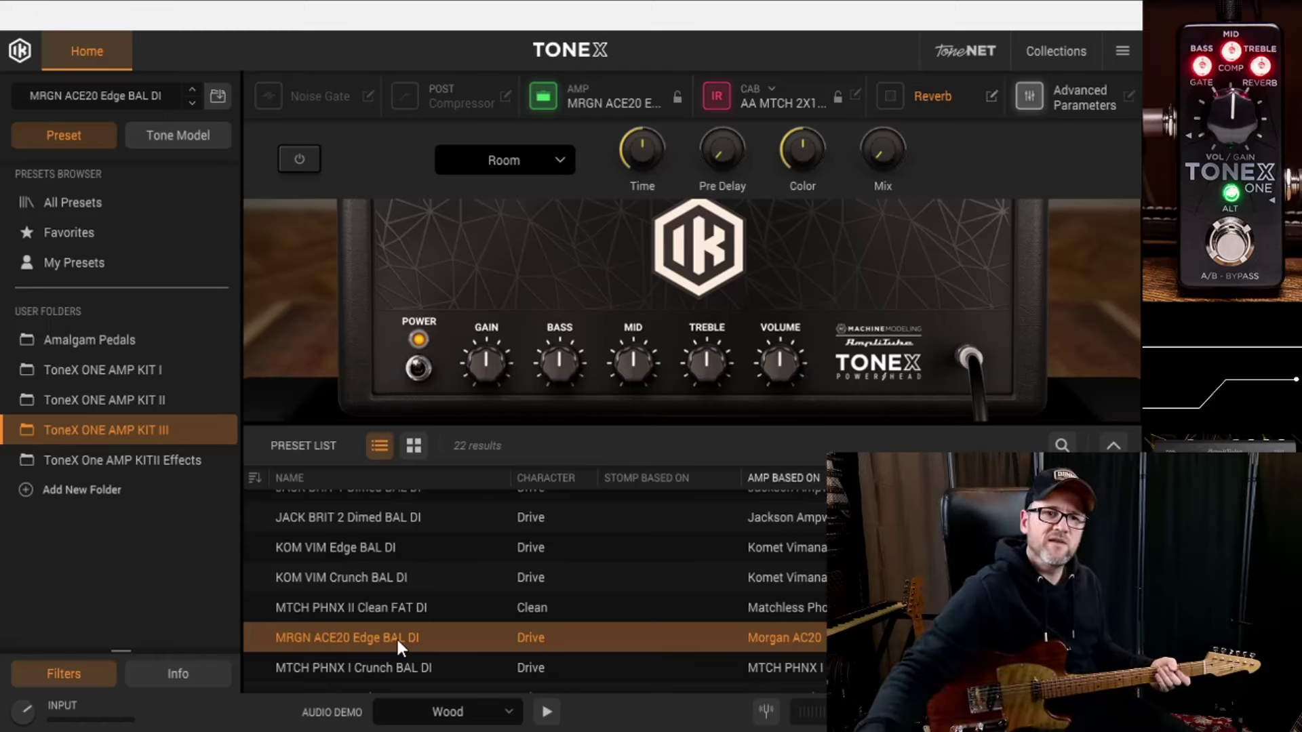
left_click(323, 99)
left_click(299, 157)
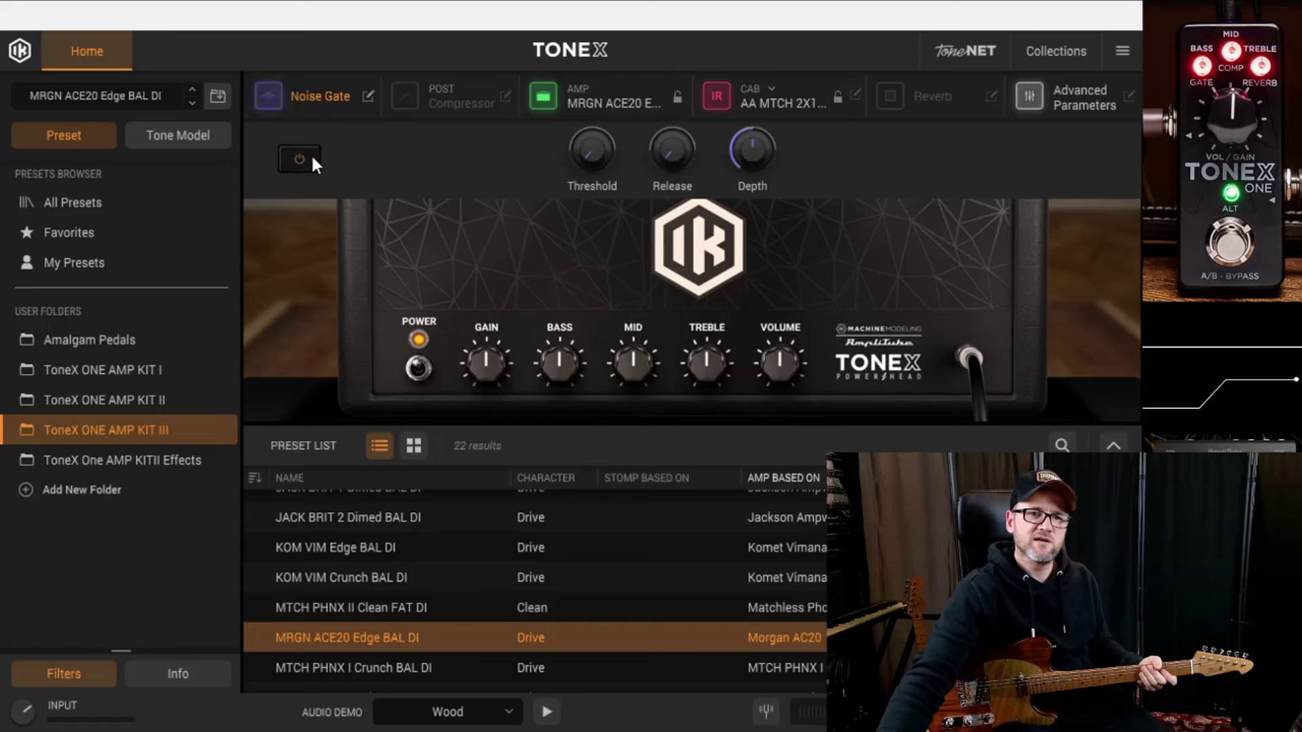
left_click_drag(595, 153, 593, 62)
Turn on the Room reverb of MRGN ACE20 Edge with the time at 3.5, a higher pre delay and the mix at 20.
left_click(917, 98)
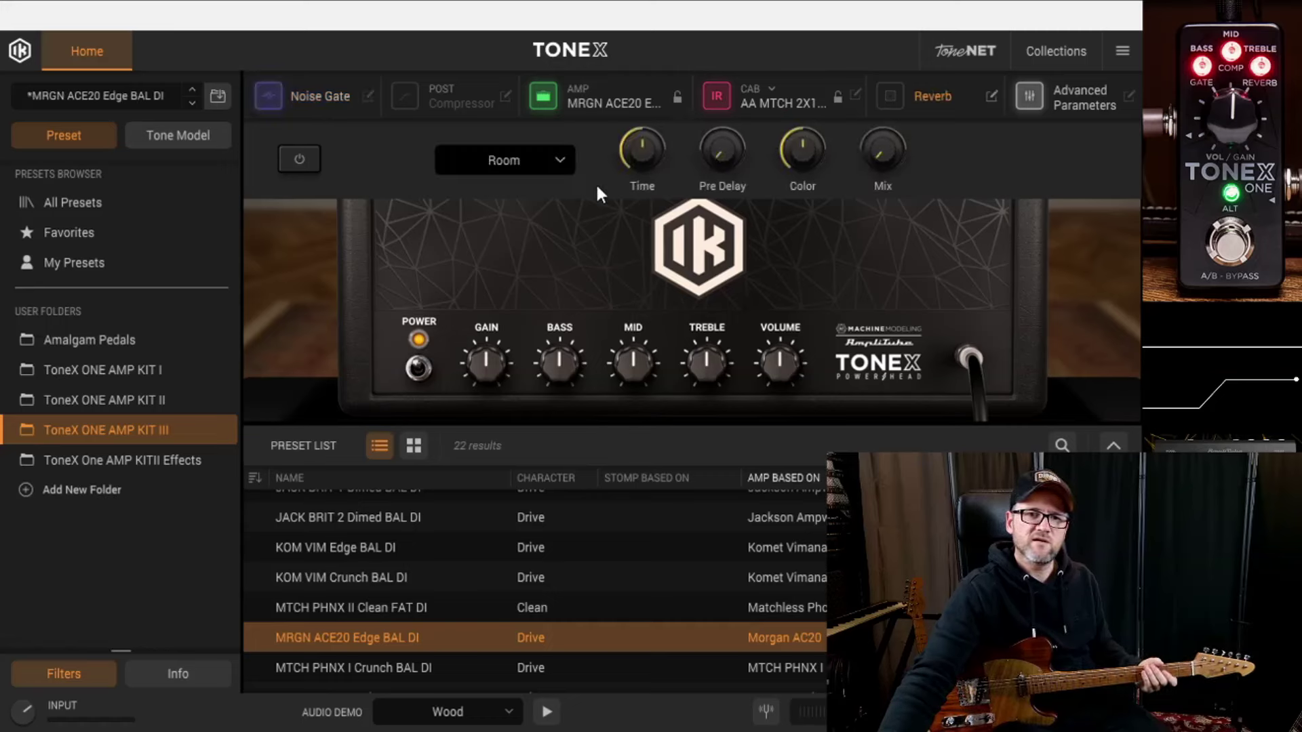
left_click(292, 160)
mouse_move(655, 143)
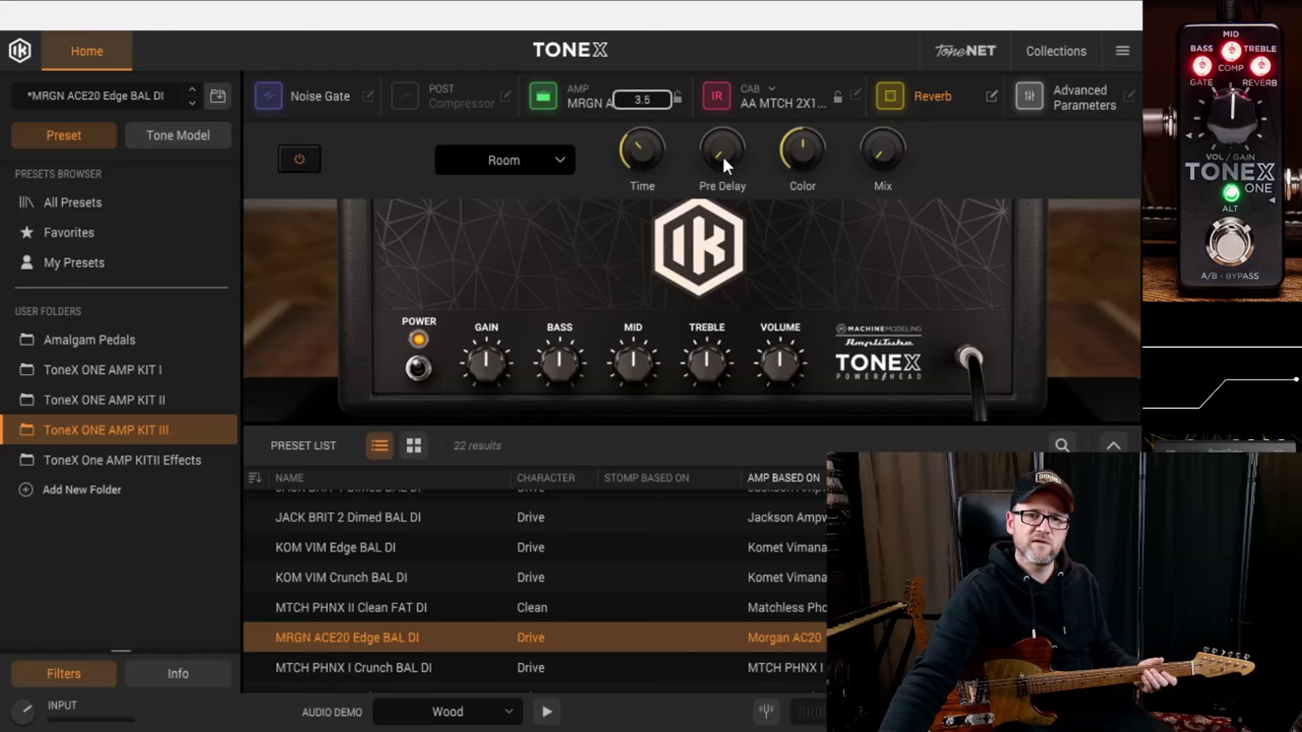
mouse_move(729, 144)
mouse_move(881, 156)
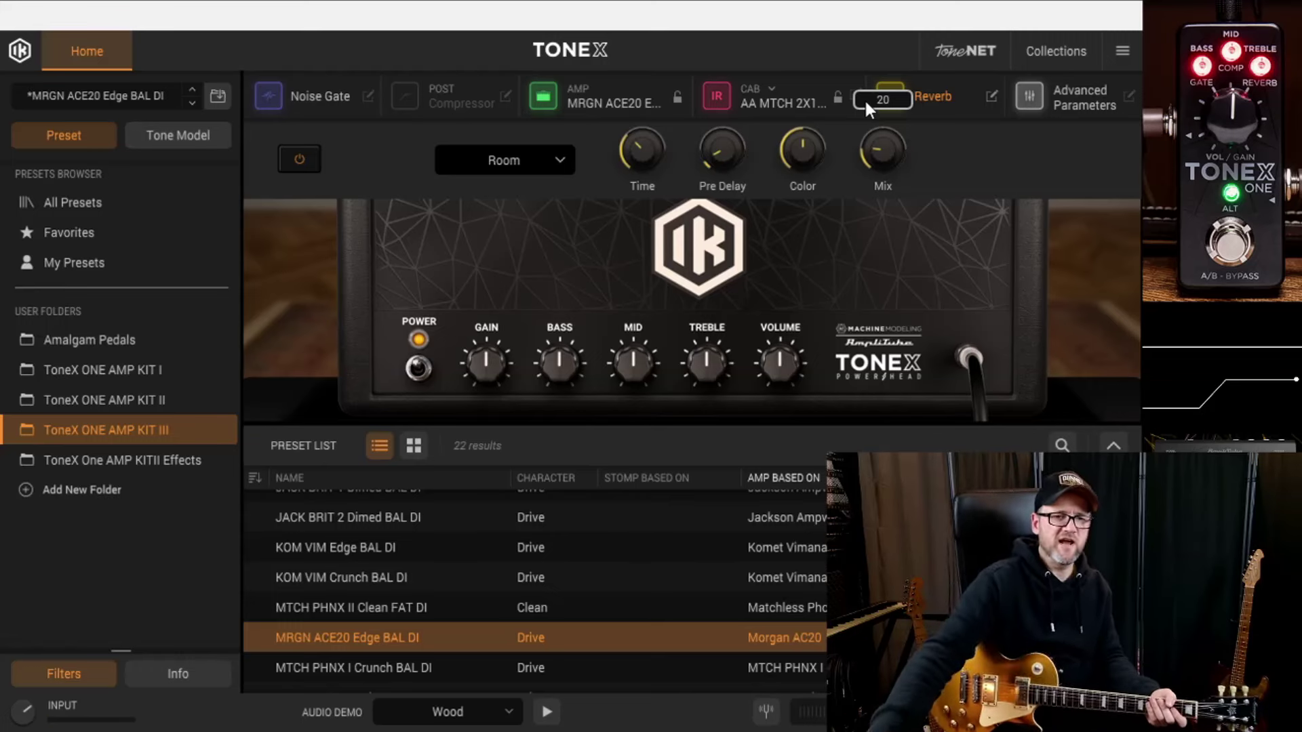
Load the TRCK CRS NR Edge BAL DI preset, turn on its noise gate and raise the gate threshold.
scroll(600, 599, "down", 5)
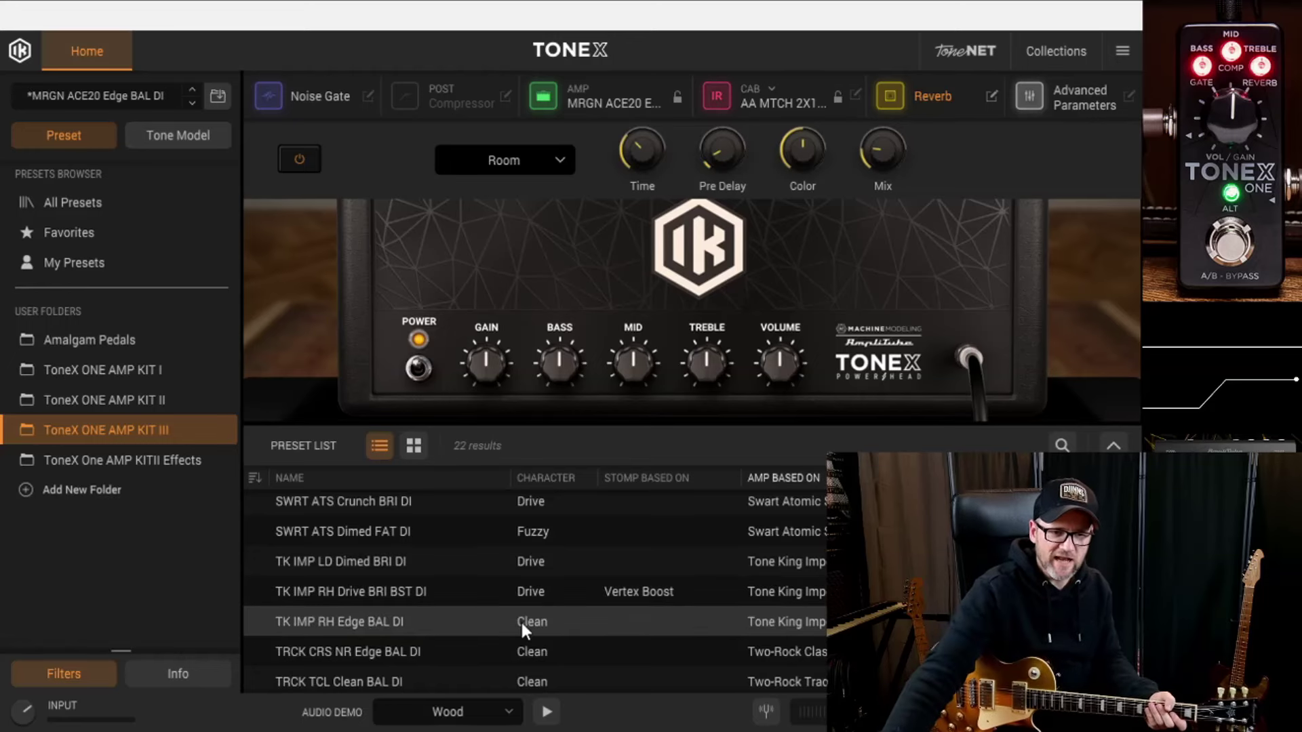
left_click(441, 648)
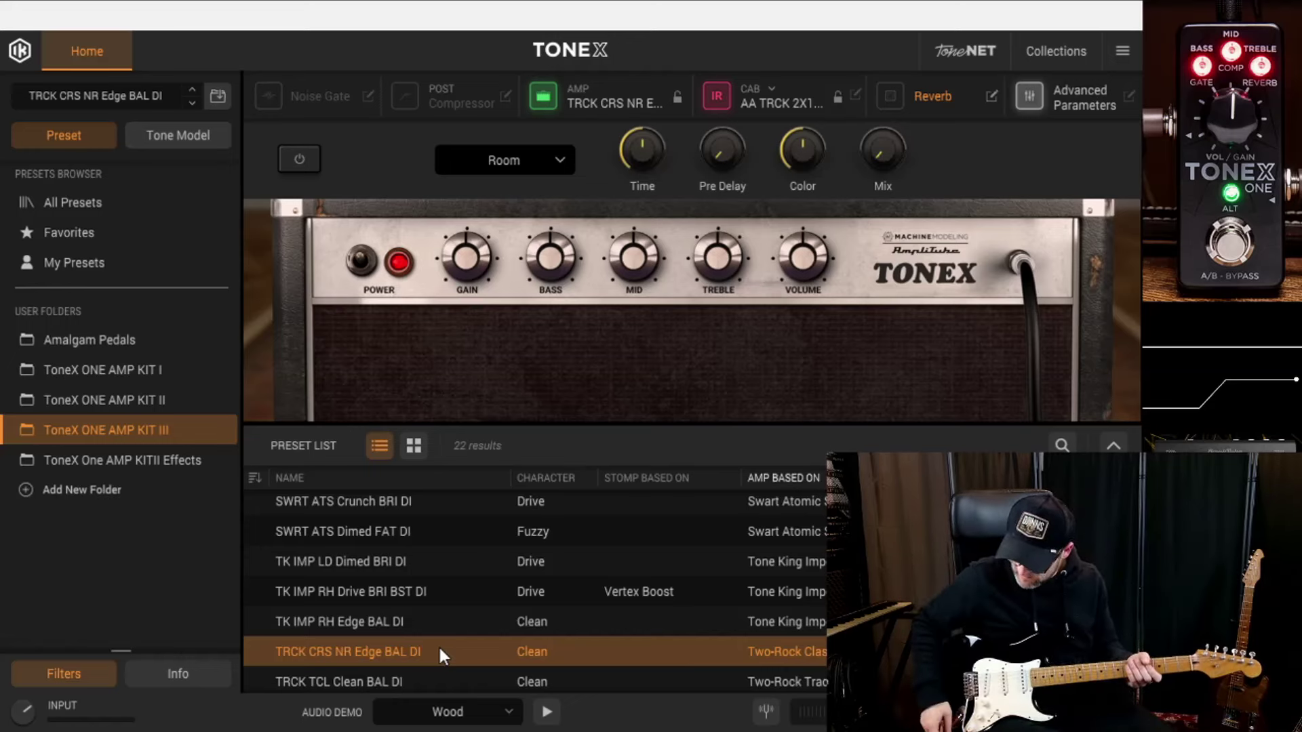
left_click(301, 108)
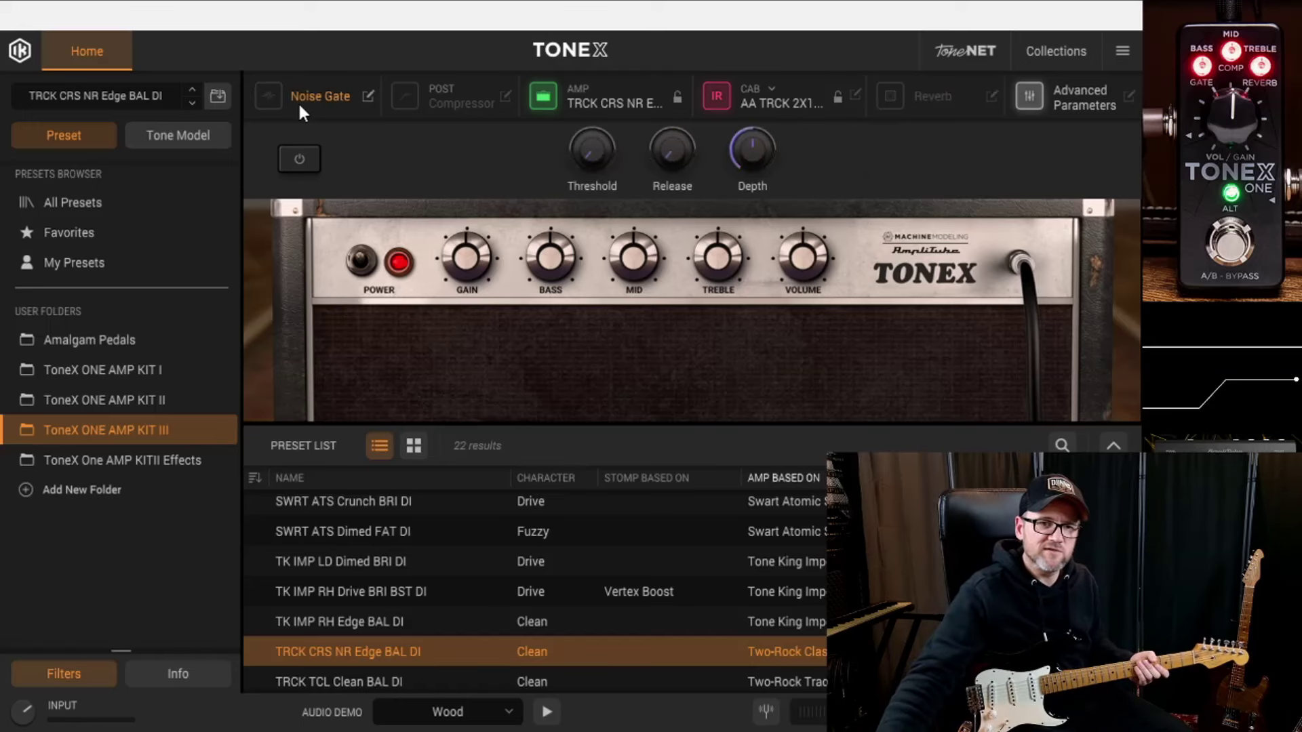
left_click(299, 158)
mouse_move(595, 154)
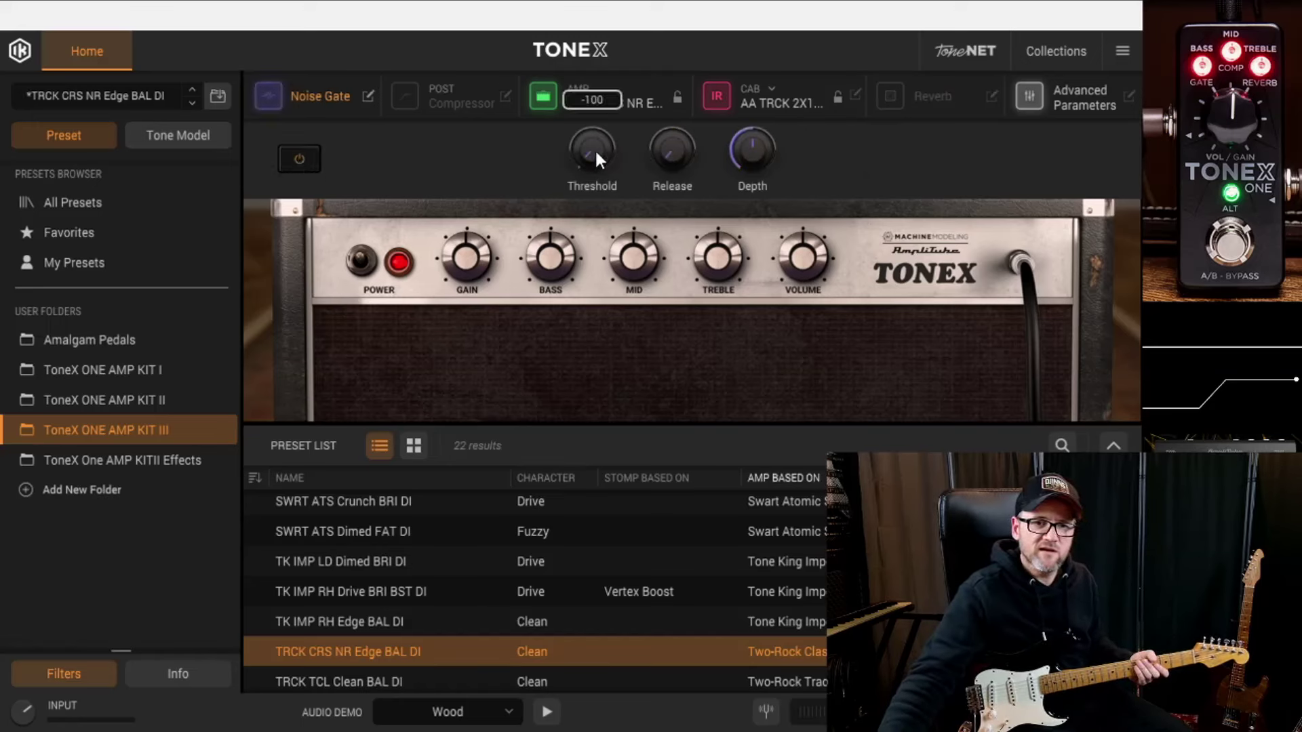
Turn on the Room reverb of TRCK CRS NR Edge with a shorter time, a raised mix and a higher pre delay.
left_click(896, 93)
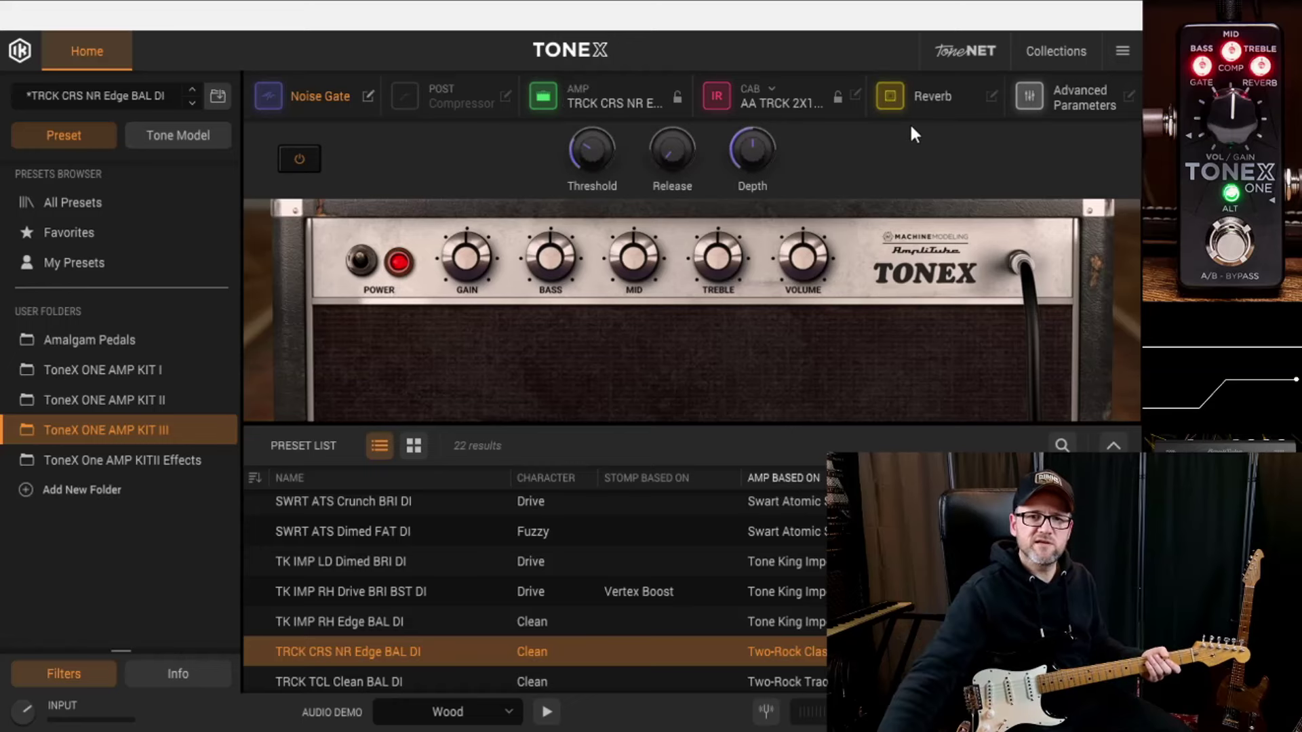
left_click(952, 87)
left_click(892, 103)
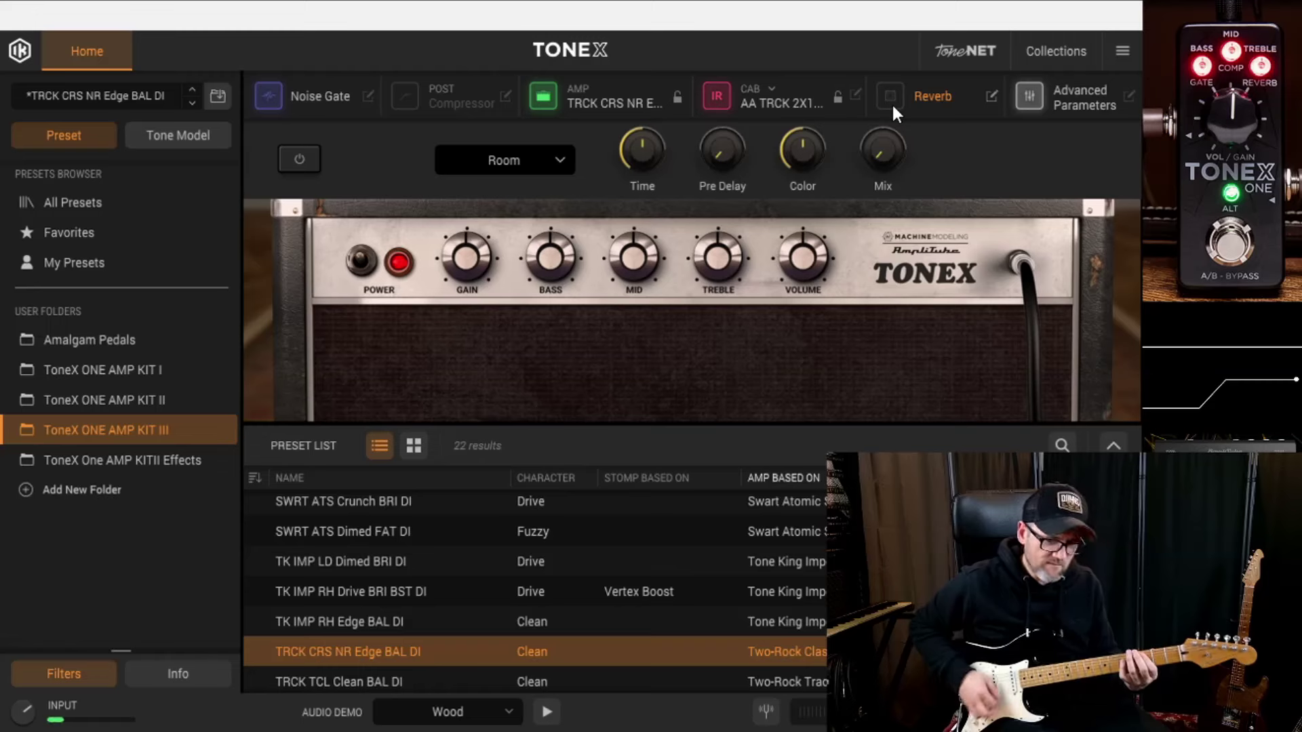
left_click(893, 103)
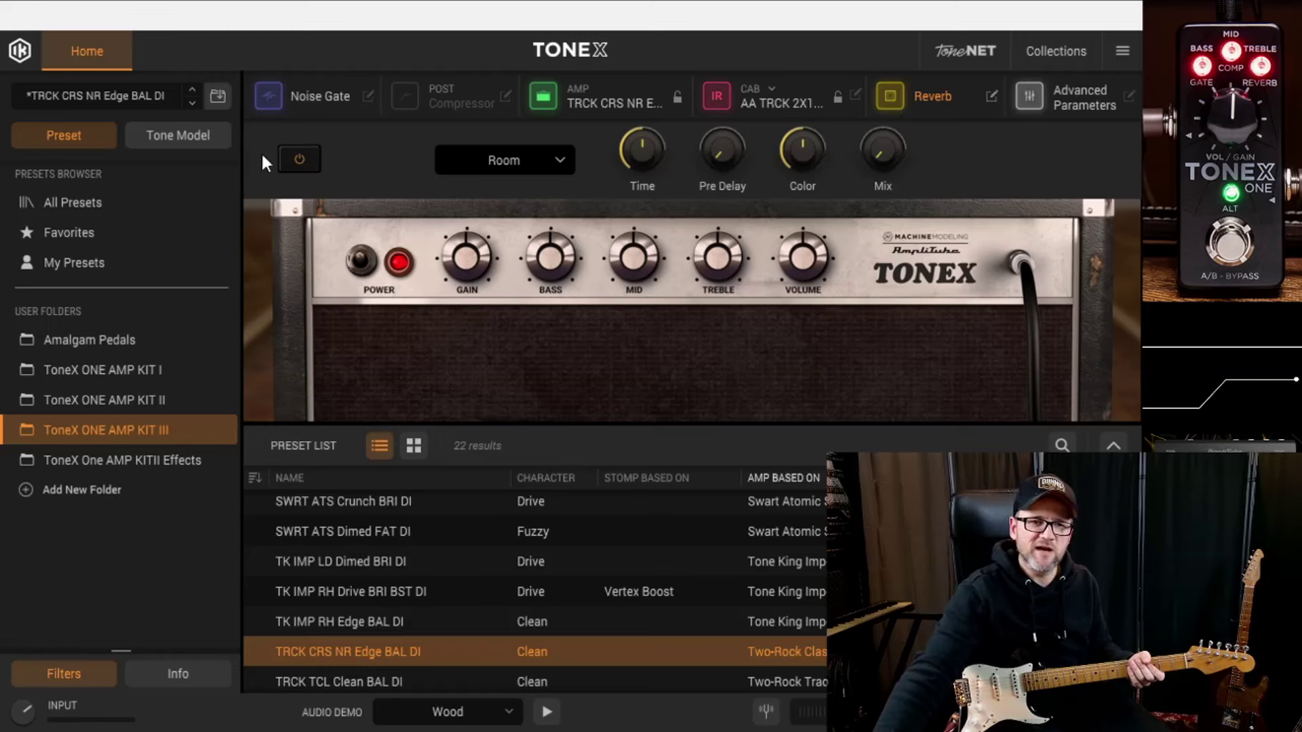
mouse_move(644, 171)
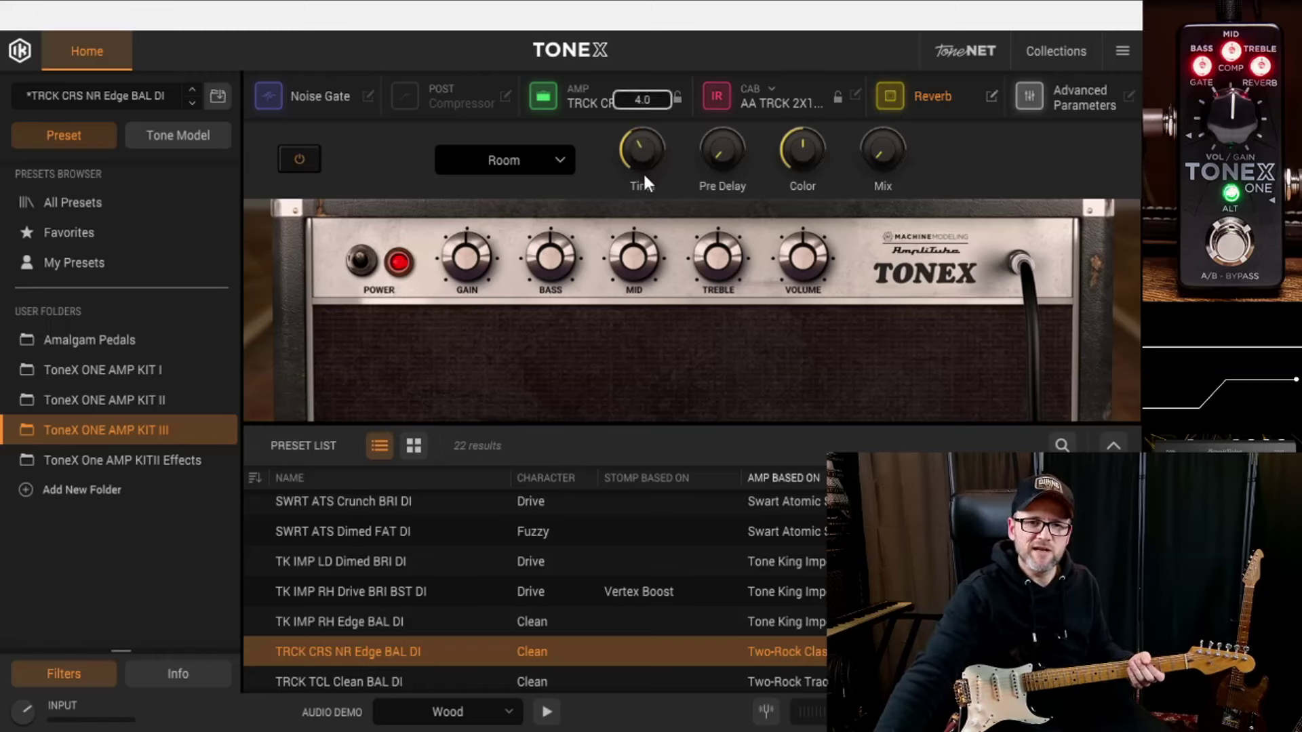
left_click_drag(878, 144, 872, 104)
left_click_drag(731, 144, 727, 128)
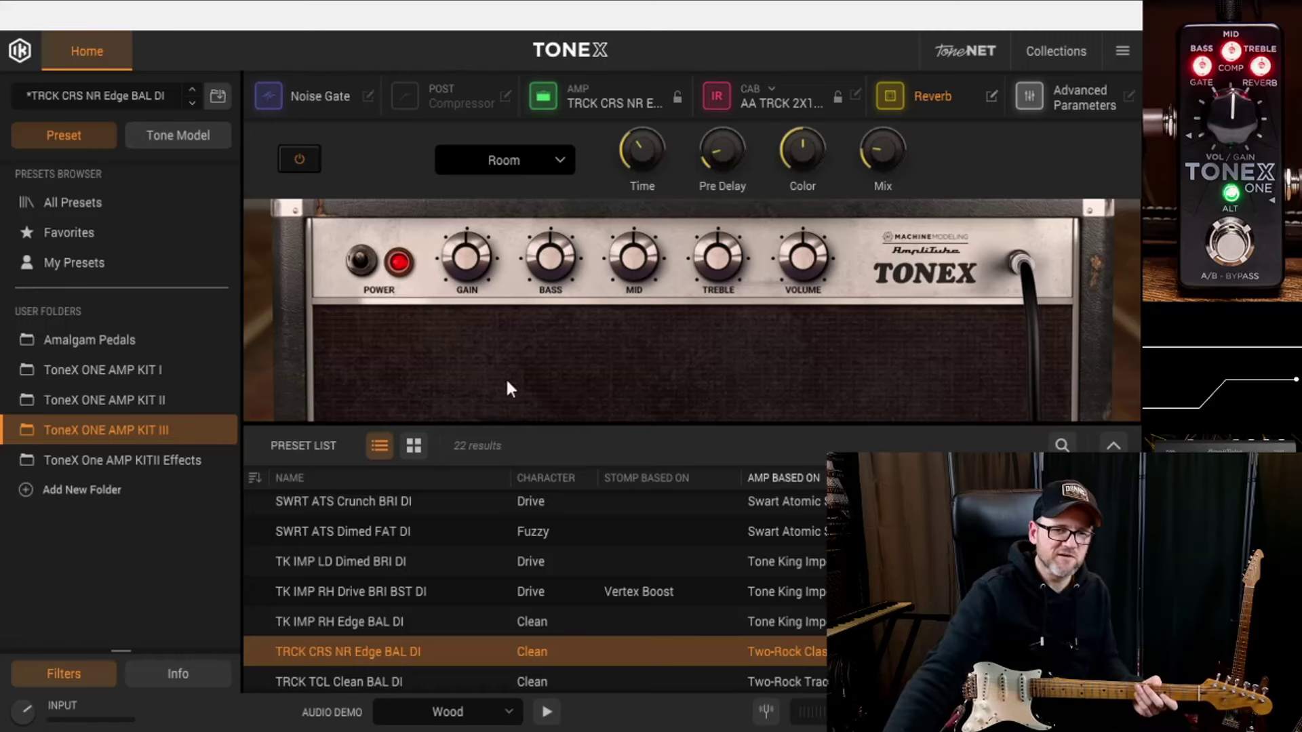
Load the TRCK TCL Clean BAL DI preset and turn on its noise gate with the threshold at -71.
left_click(370, 675)
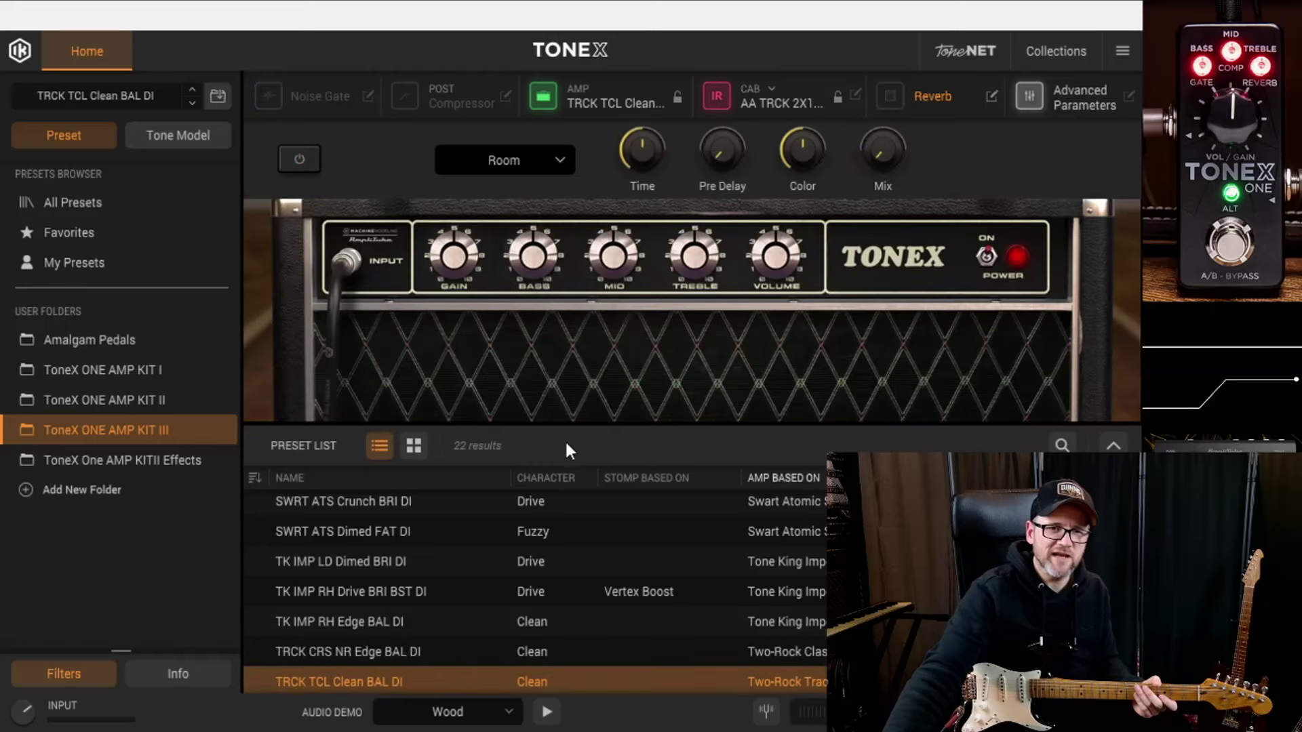
left_click(303, 103)
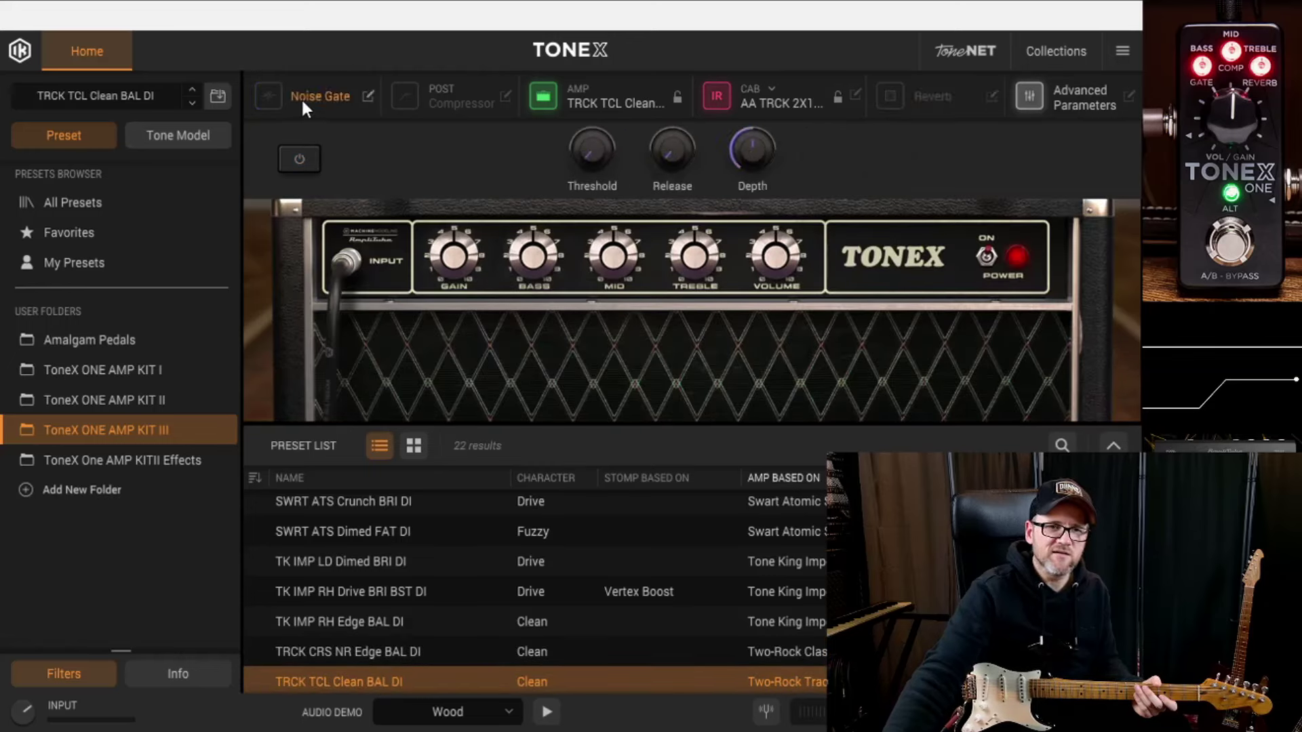
left_click(269, 96)
left_click(299, 159)
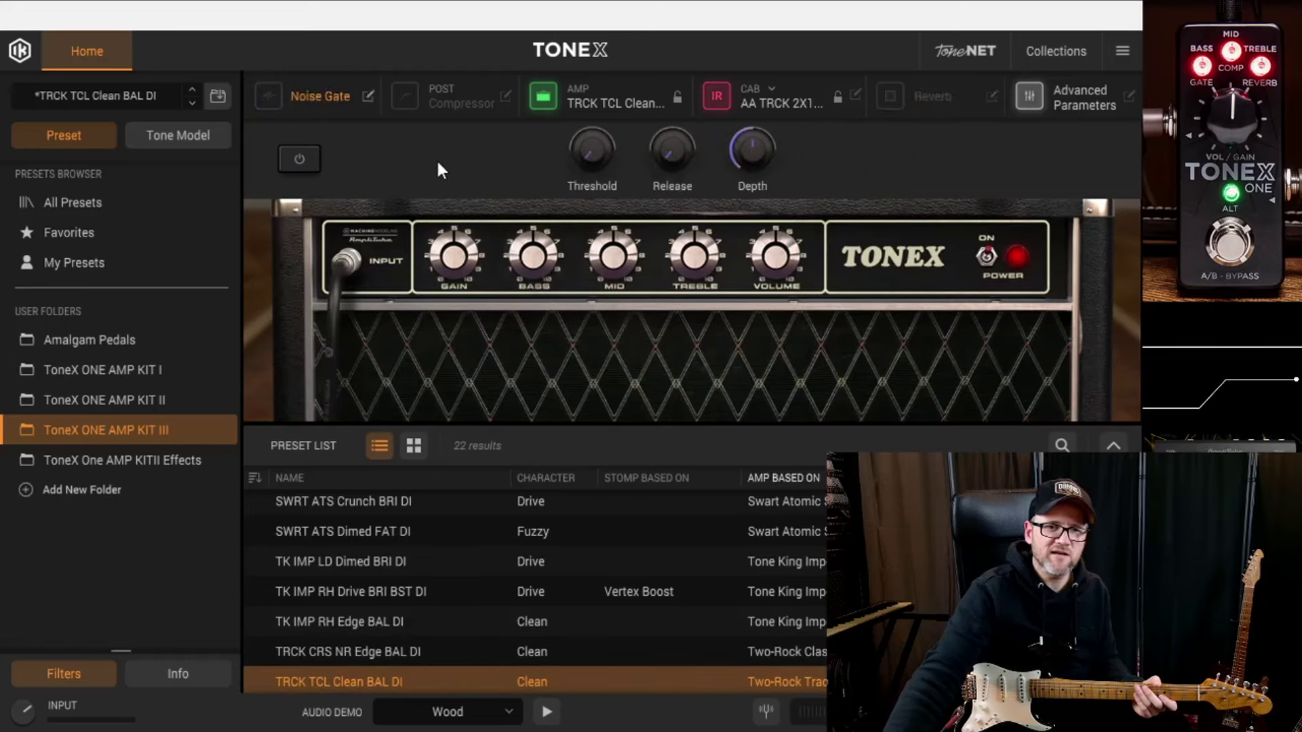
left_click(297, 163)
left_click_drag(587, 142, 574, 101)
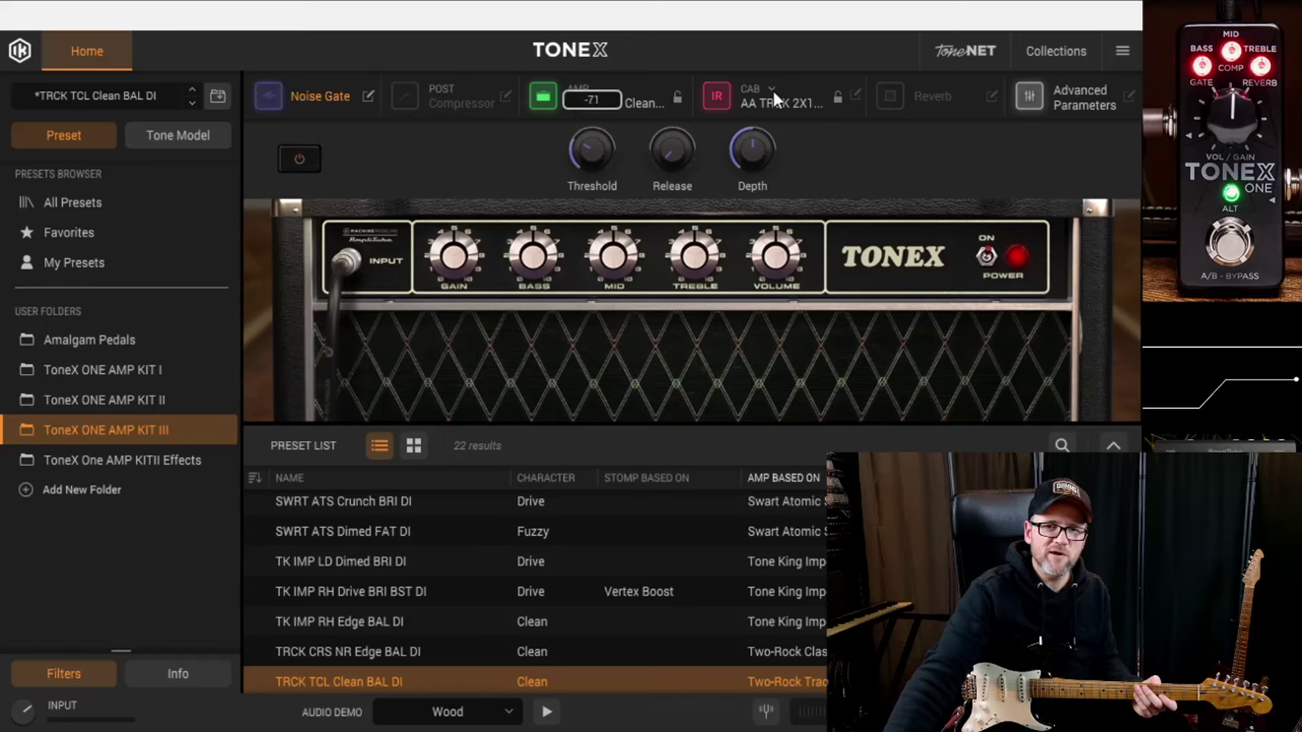
Turn on the Room reverb of TRCK TCL Clean with a raised mix, the pre delay at 60 and a shorter time.
left_click(928, 97)
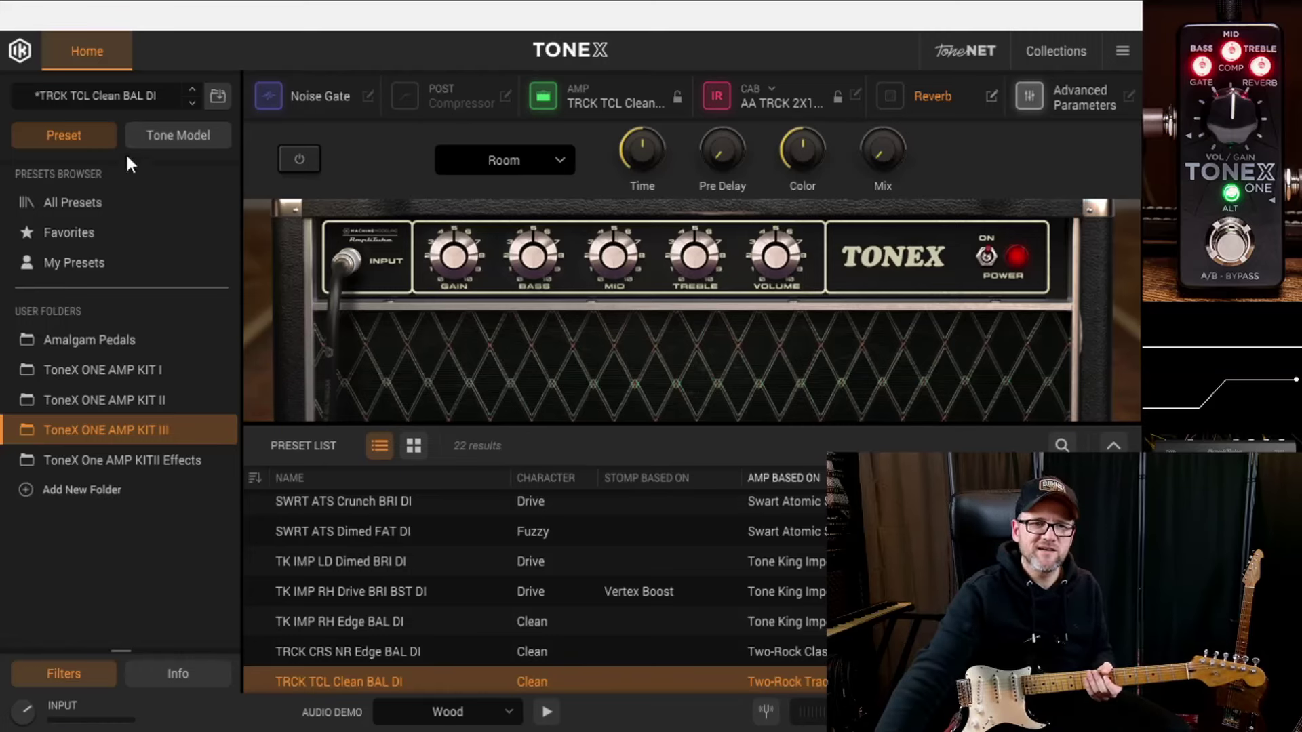
left_click(299, 160)
left_click_drag(877, 152, 863, 84)
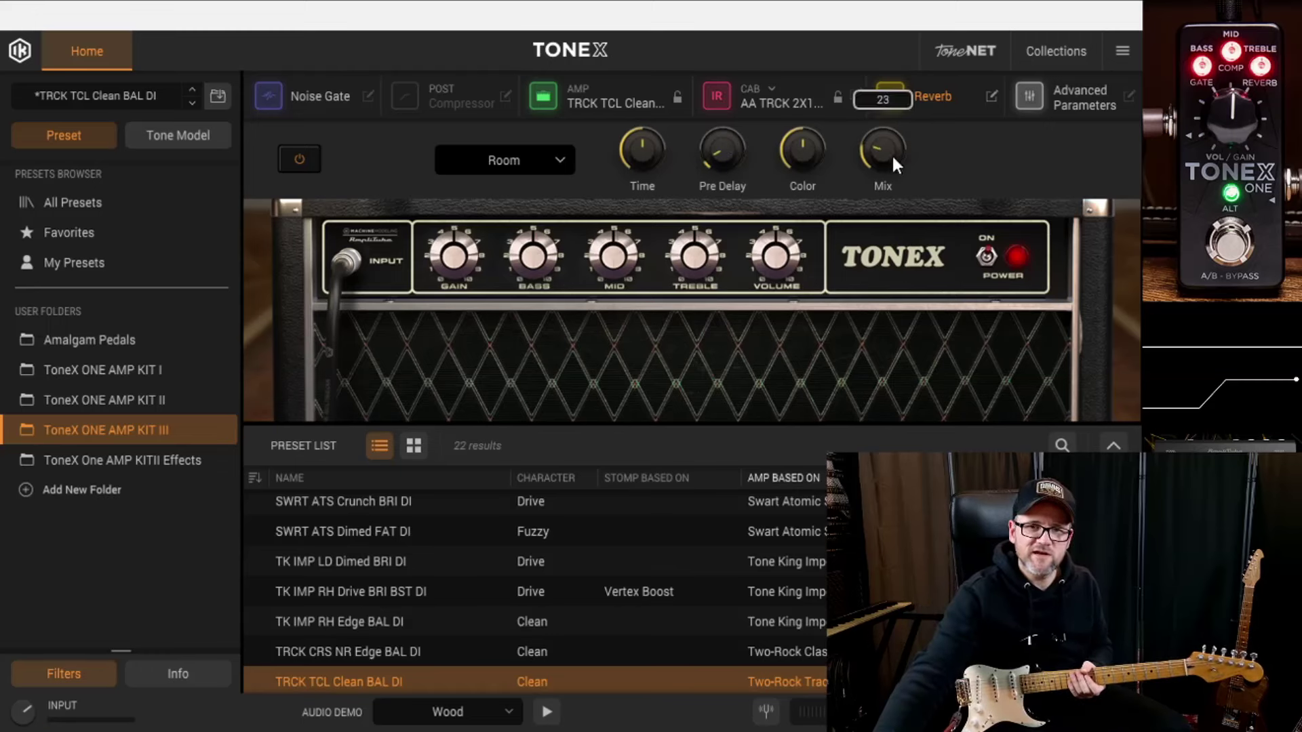
mouse_move(726, 143)
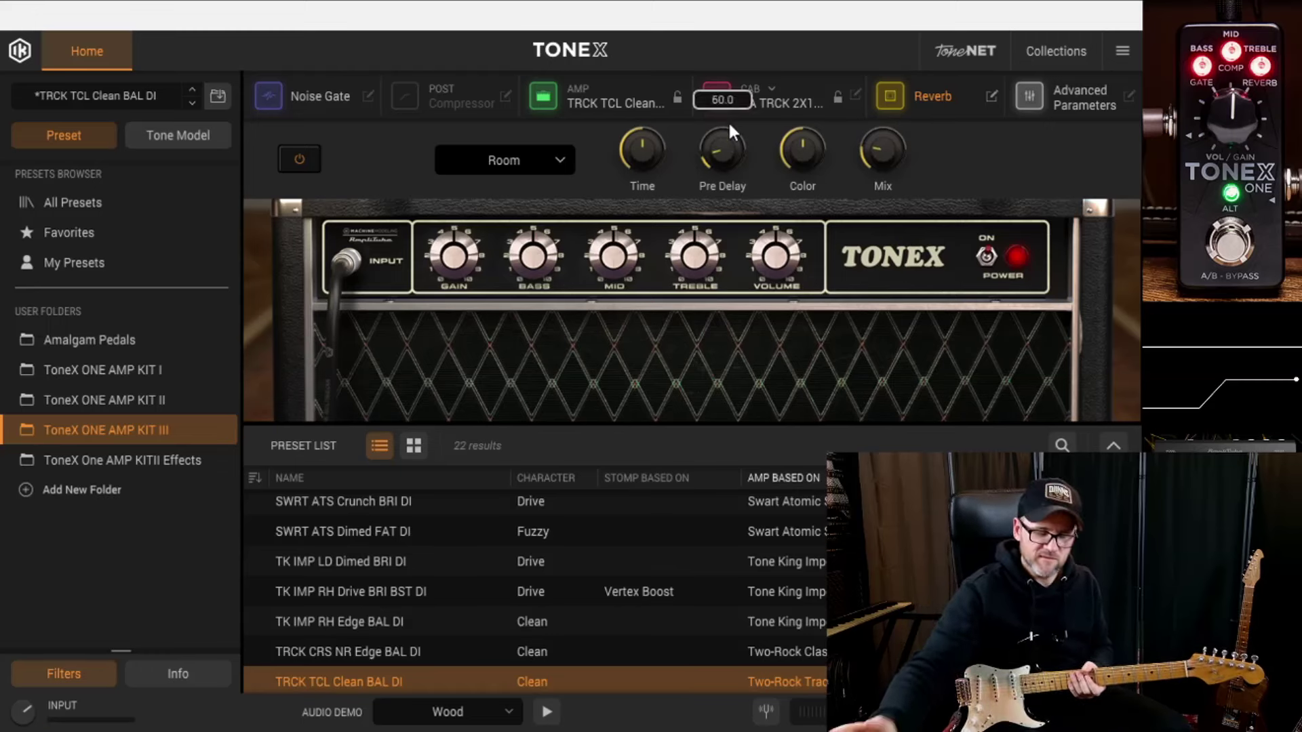
mouse_move(650, 148)
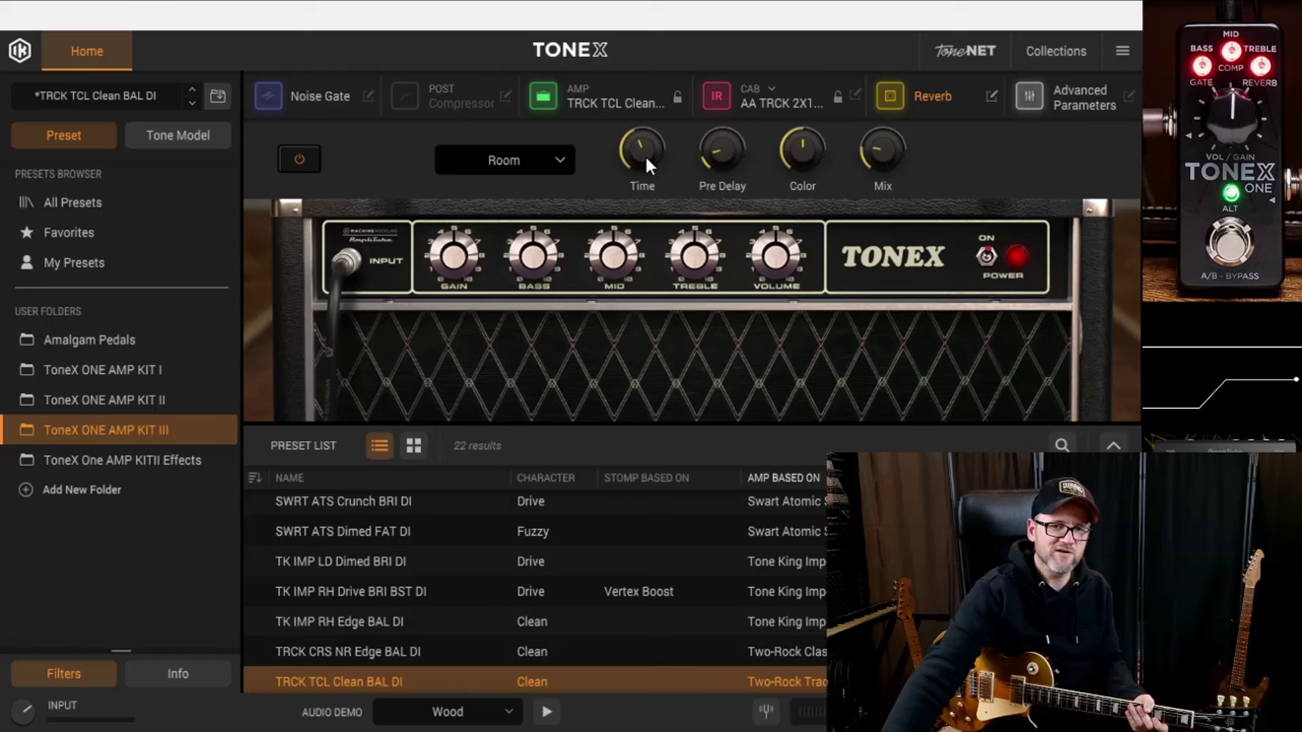
Sort the preset list by name in reverse alphabetical order and look through the presets of the kit.
left_click(413, 474)
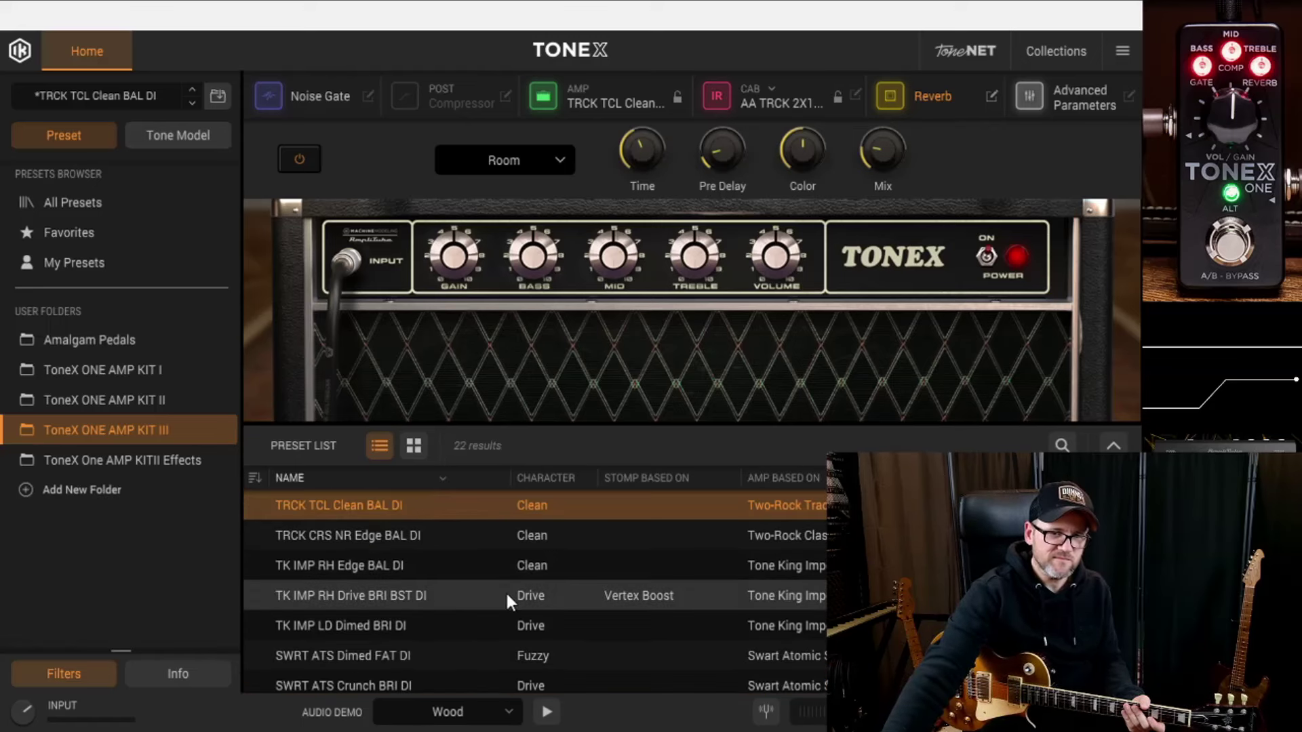
scroll(506, 600, "down", 5)
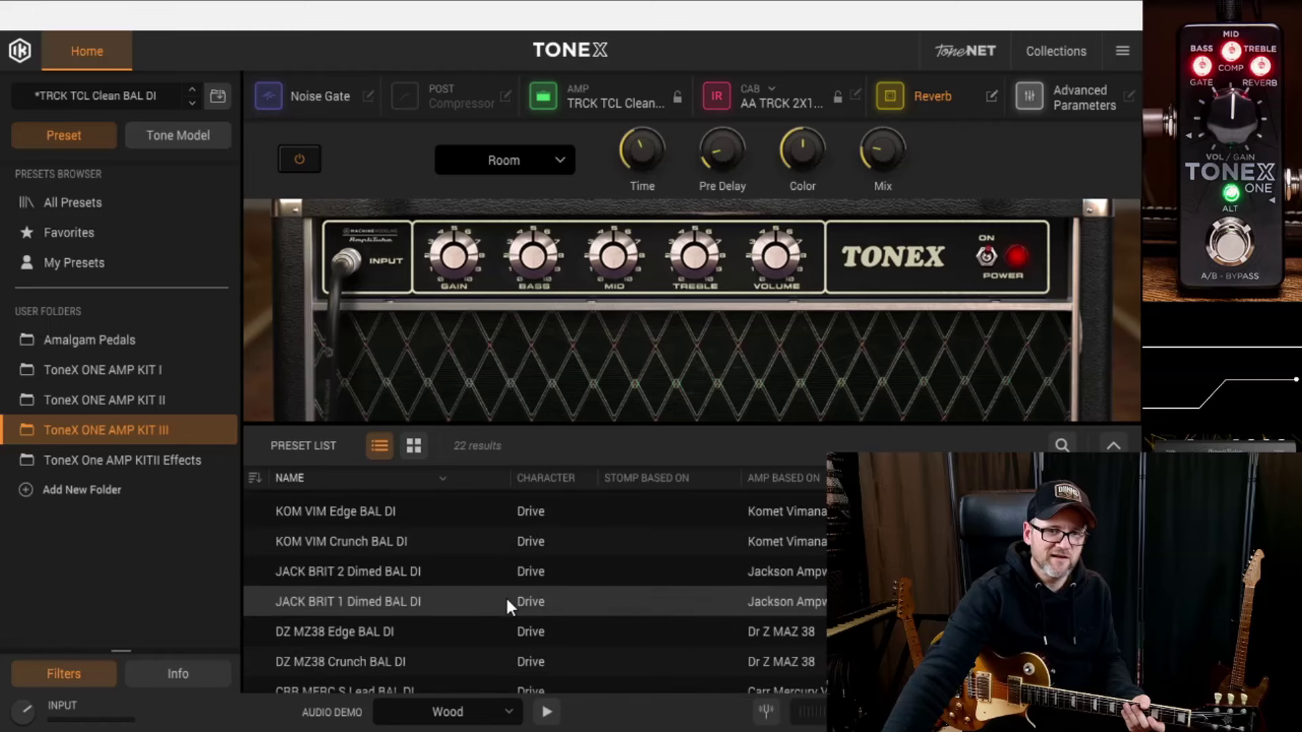
scroll(506, 596, "down", 3)
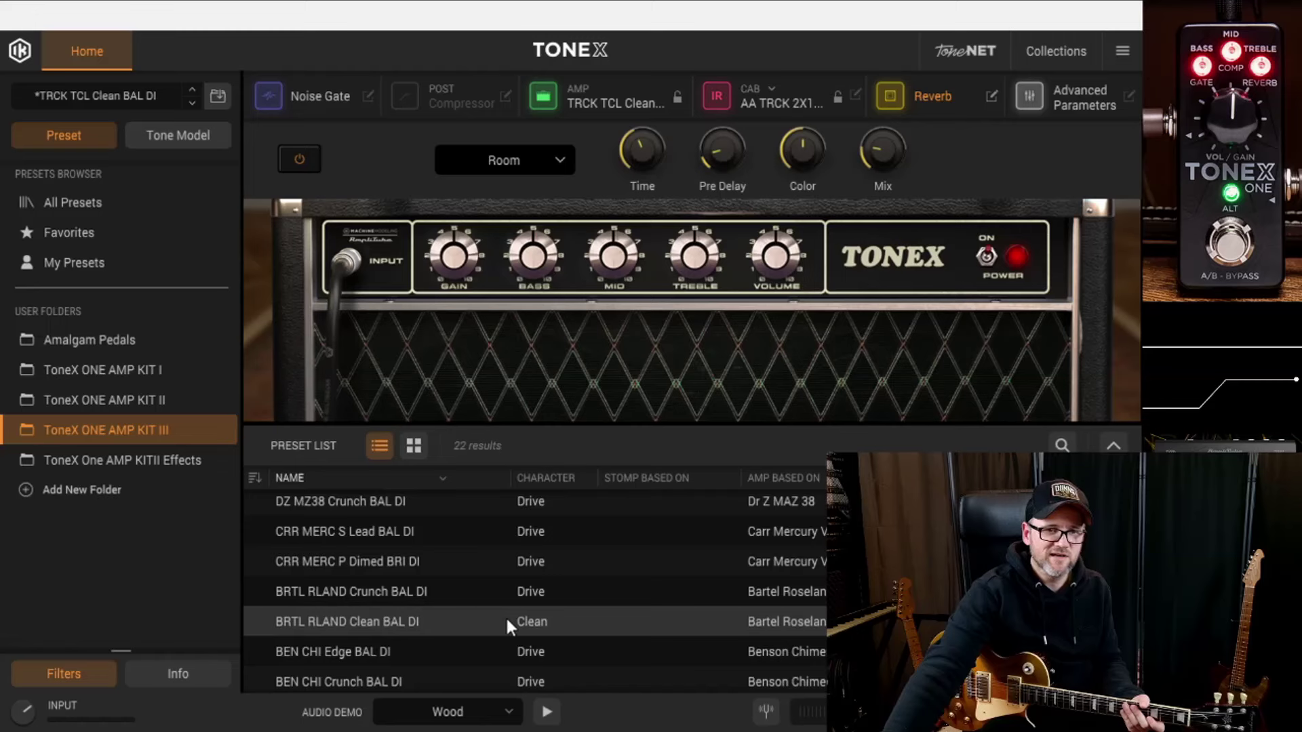
scroll(510, 618, "up", 2)
scroll(513, 624, "up", 2)
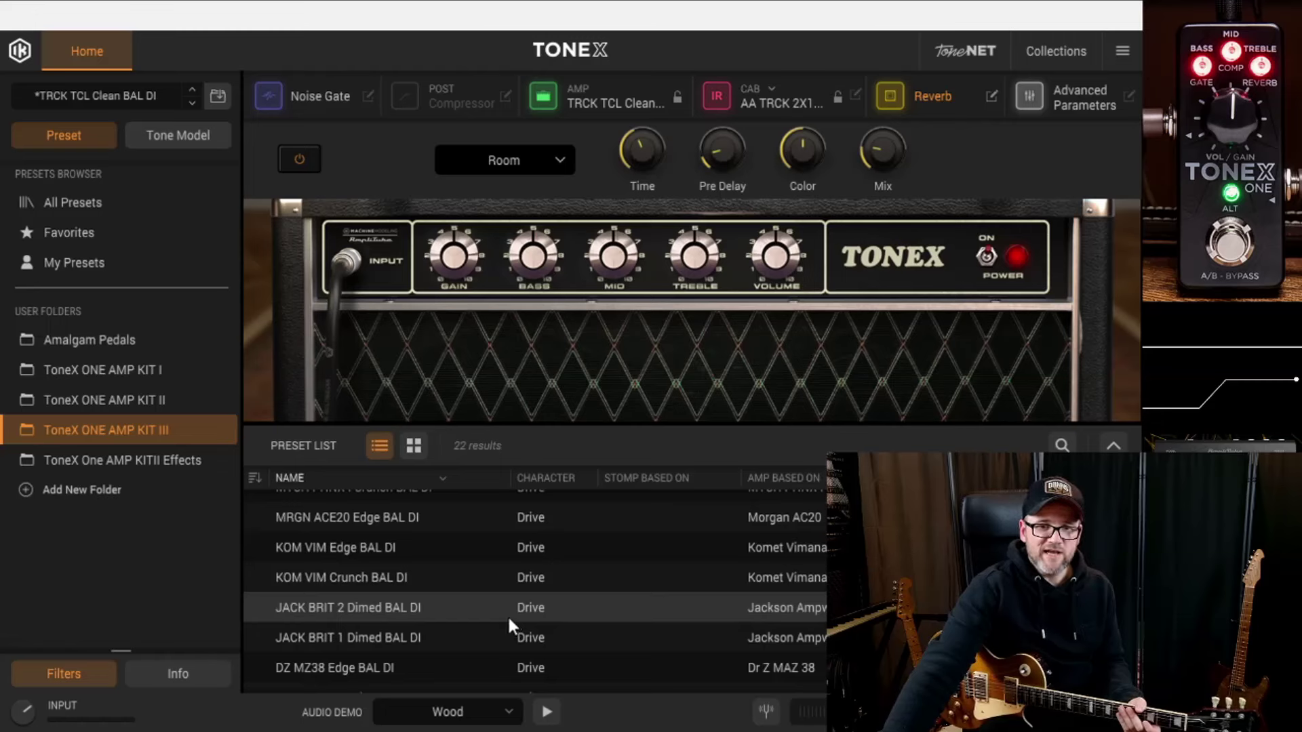
scroll(506, 618, "up", 2)
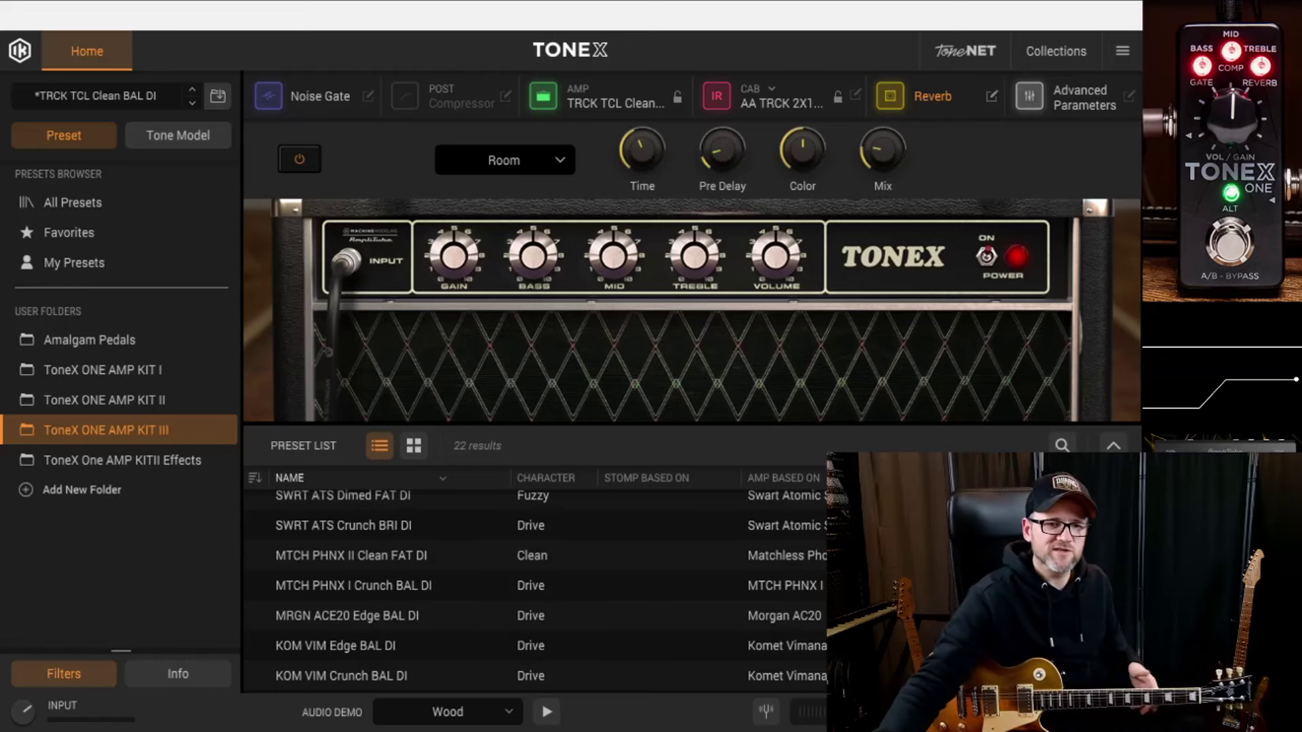
Load the DZ MZ38 Crunch BAL DI preset and turn on its noise gate with a raised threshold.
scroll(536, 590, "down", 5)
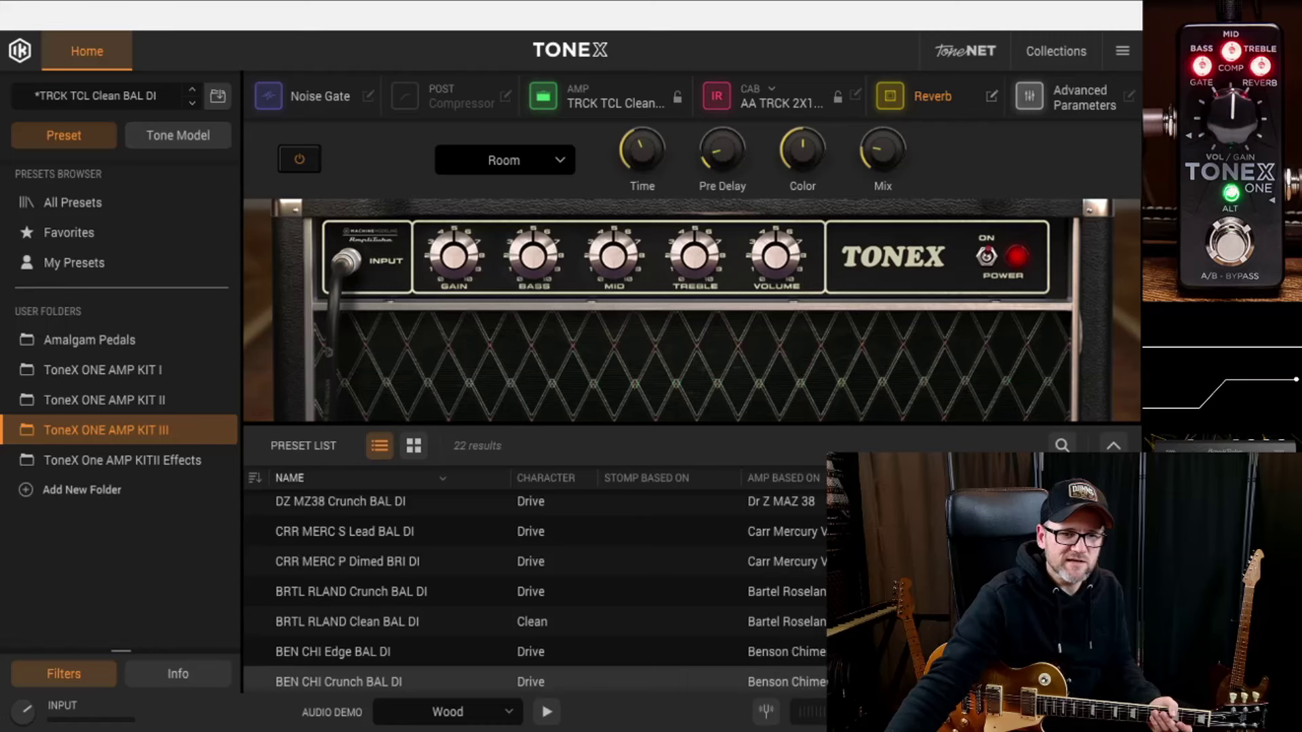
scroll(536, 590, "up", 5)
scroll(536, 590, "down", 3)
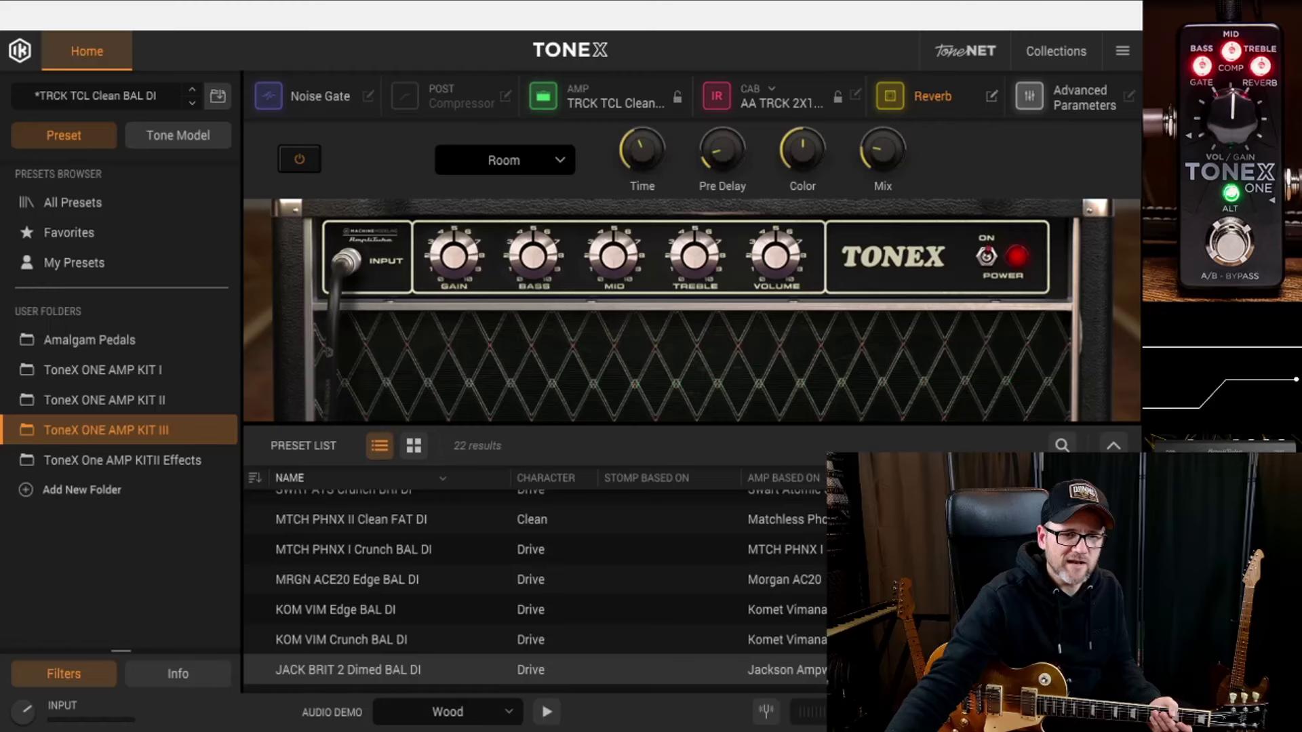
scroll(535, 665, "down", 2)
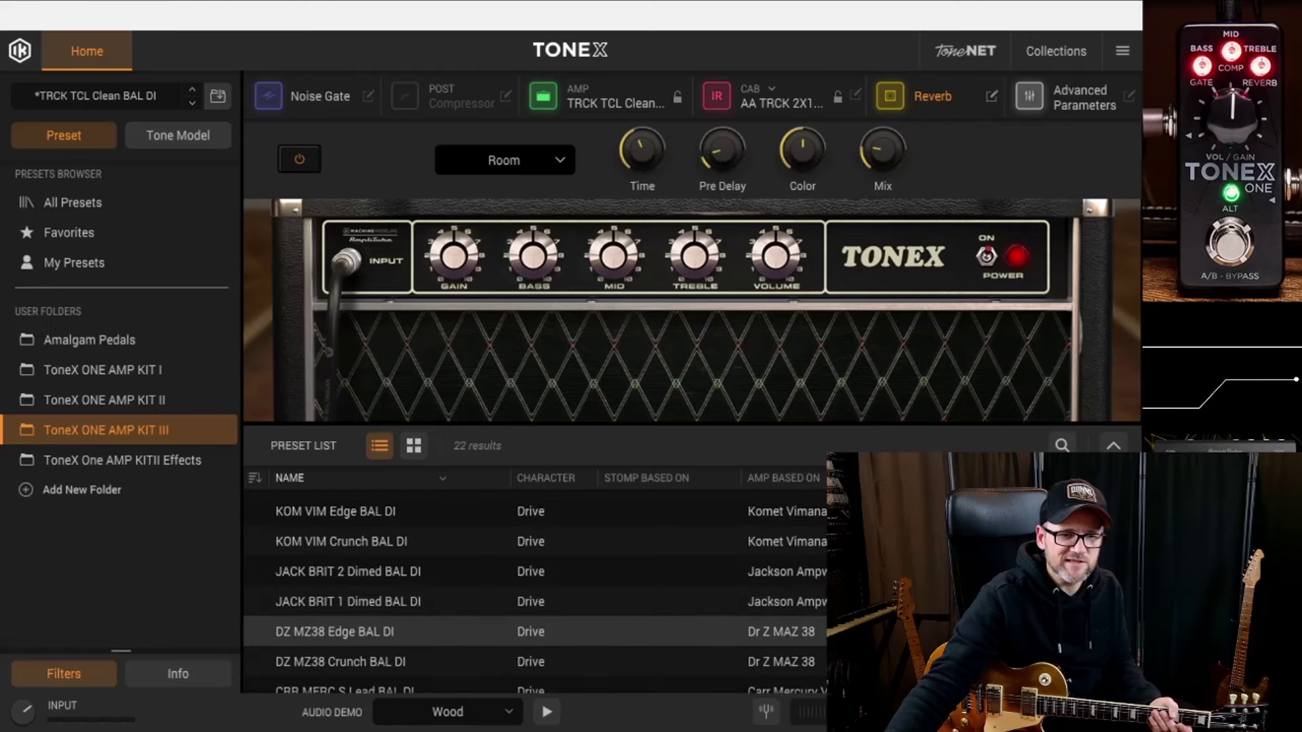
left_click(373, 662)
left_click(325, 101)
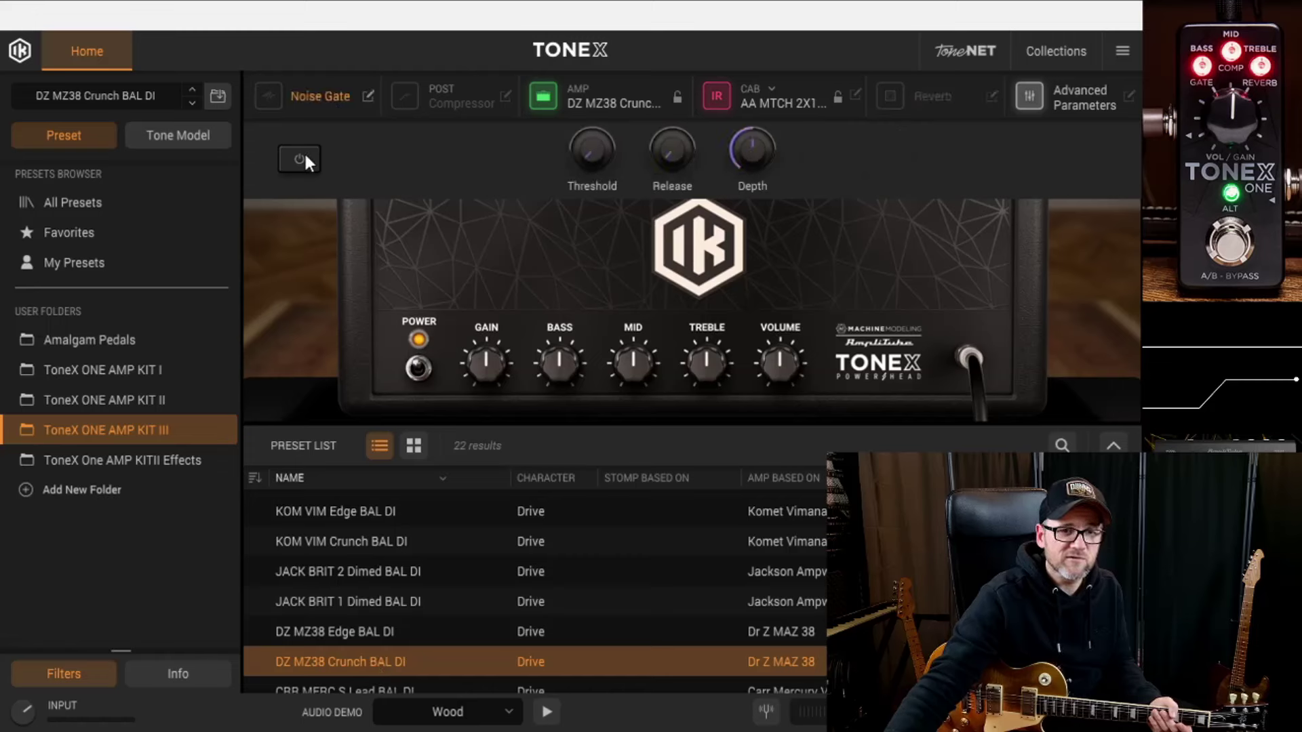
left_click(299, 159)
mouse_move(592, 149)
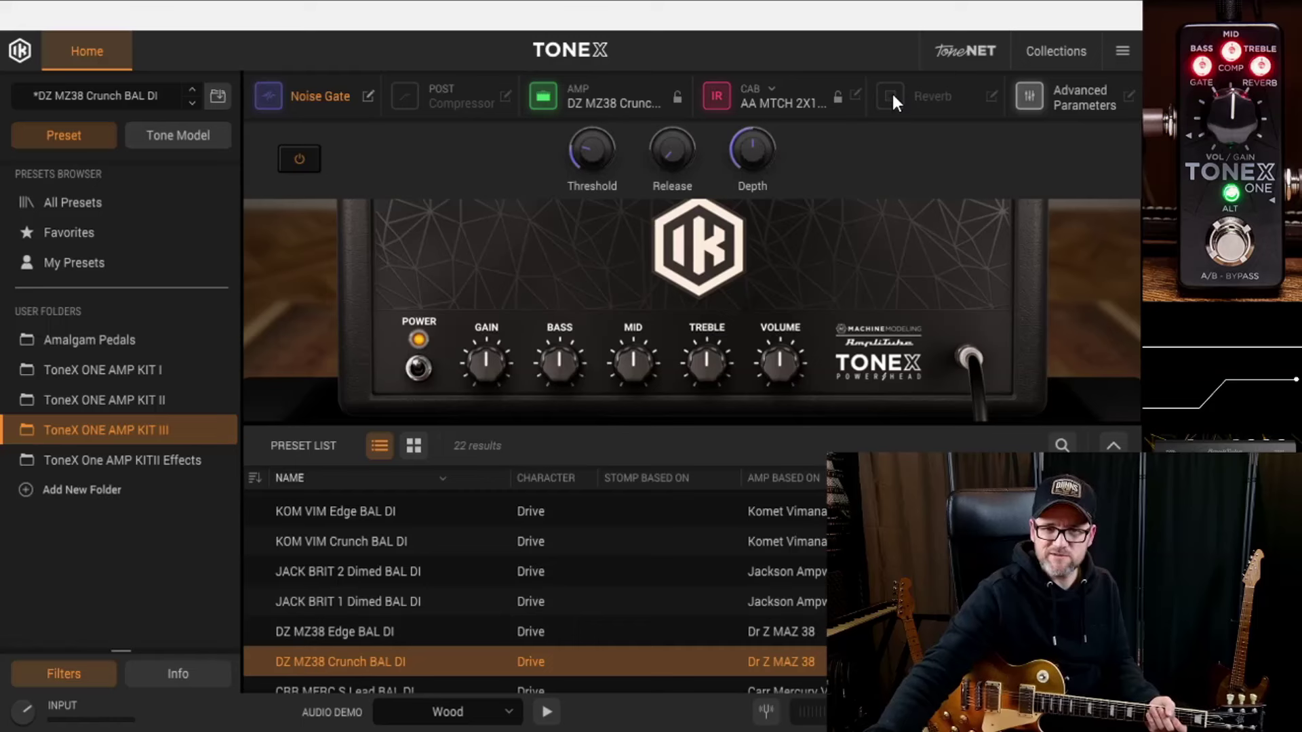
Turn on the Room reverb of DZ MZ38 Crunch with the time at 3.5 and a raised pre delay and mix.
left_click(955, 96)
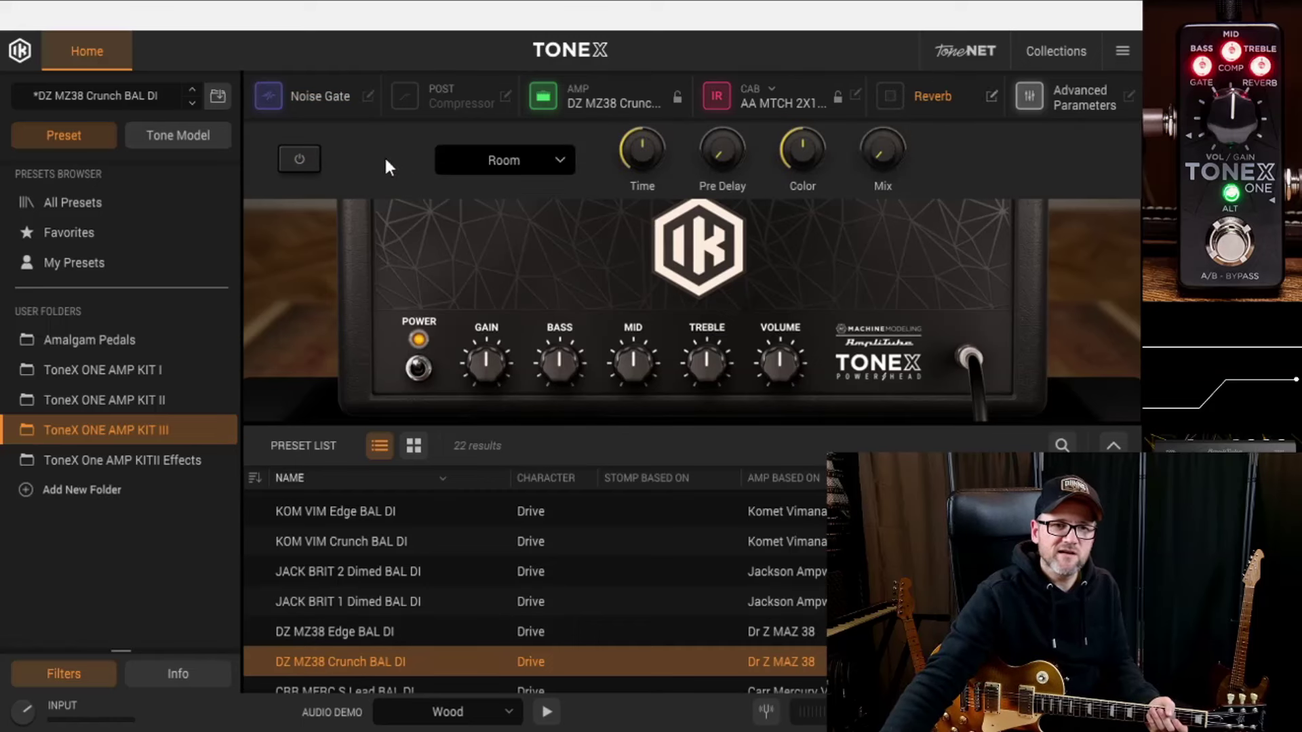
left_click(316, 161)
left_click_drag(640, 144, 645, 169)
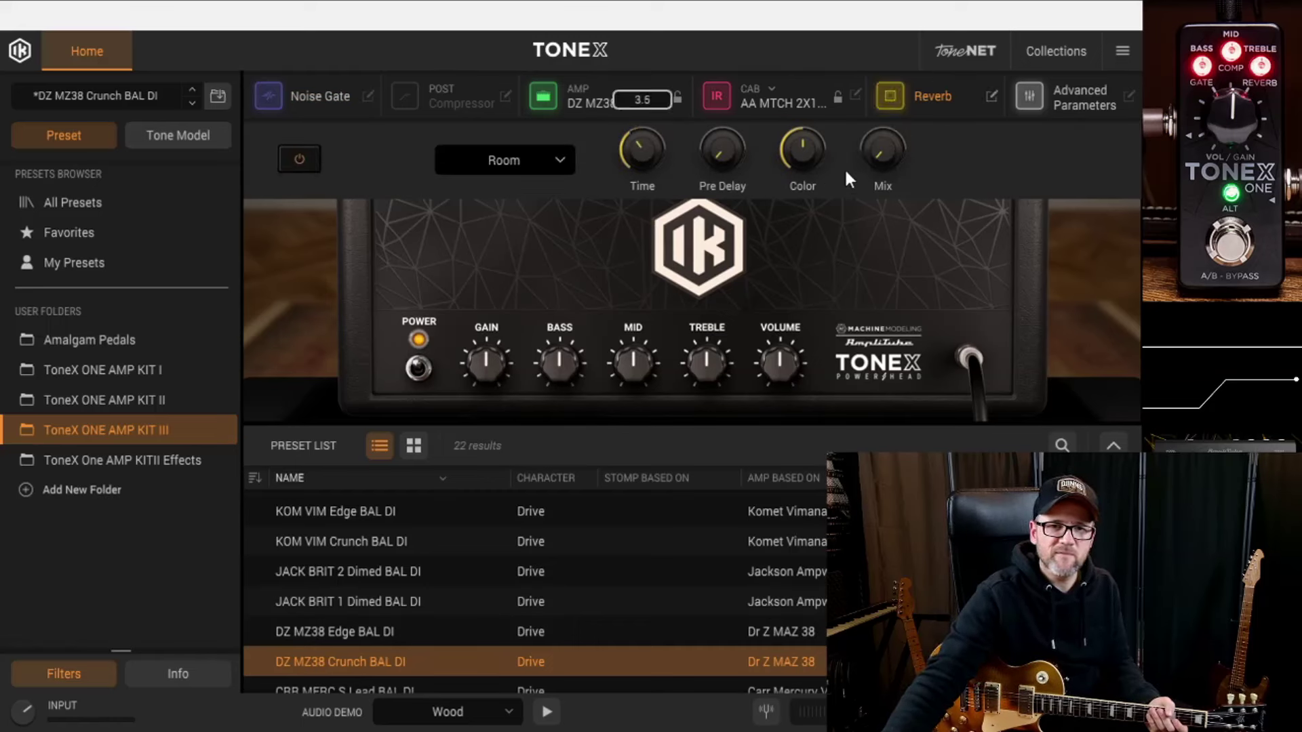
mouse_move(720, 127)
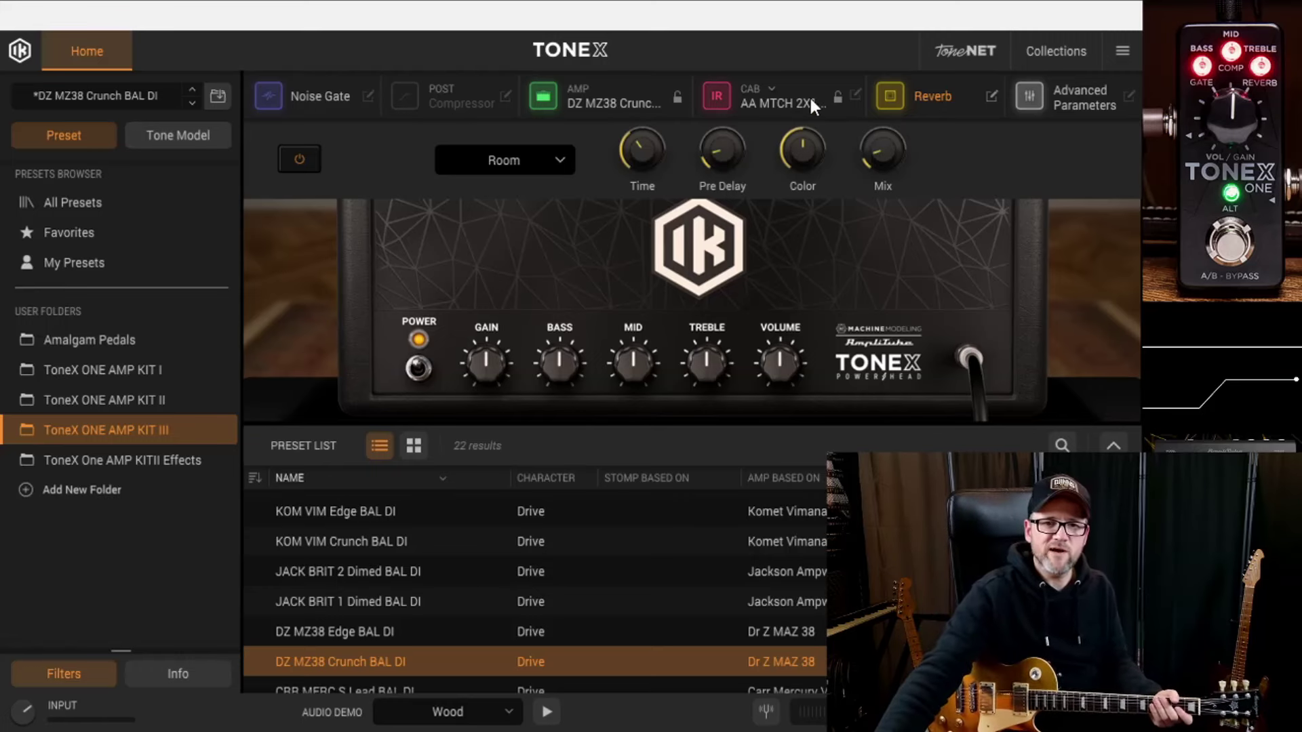
Audition several custom cab IRs on DZ MZ38 Crunch, ending on AA ORNG 4X12 G12H 75Hz, and briefly bypass the cab for comparison.
left_click(773, 88)
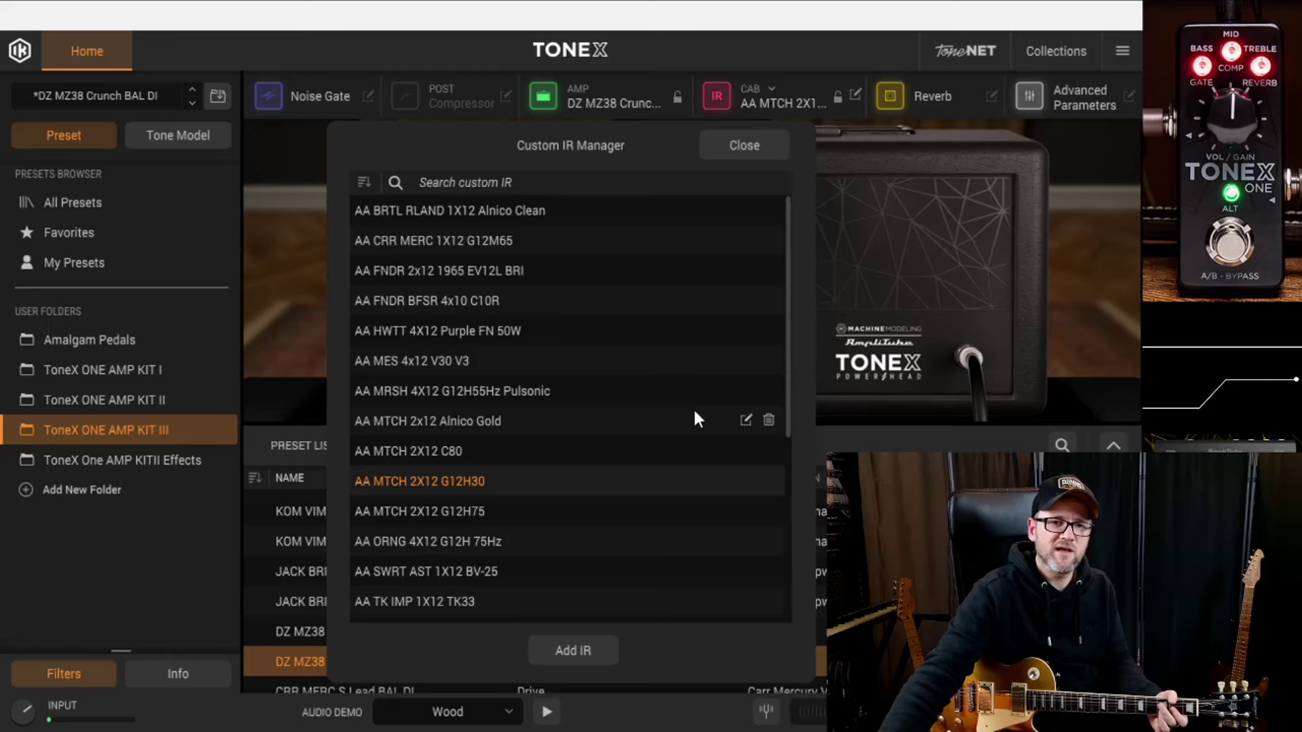
left_click(430, 242)
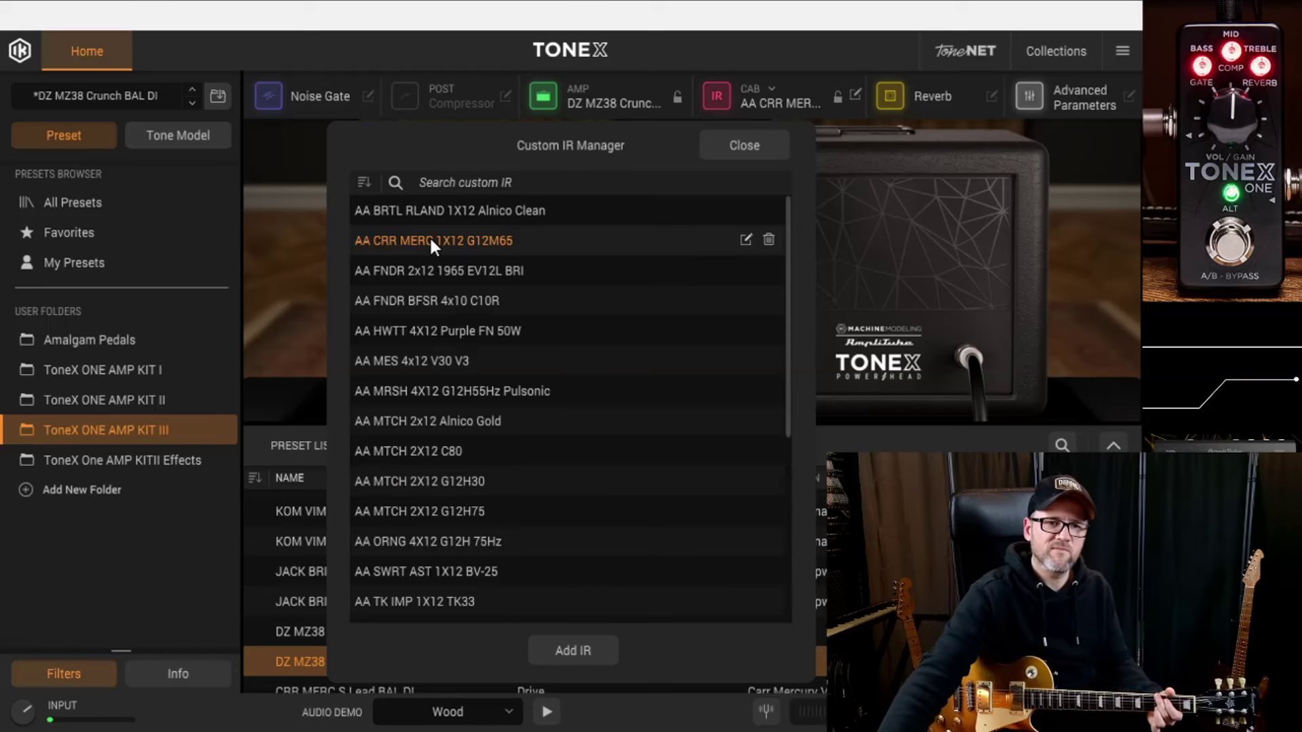
left_click(451, 206)
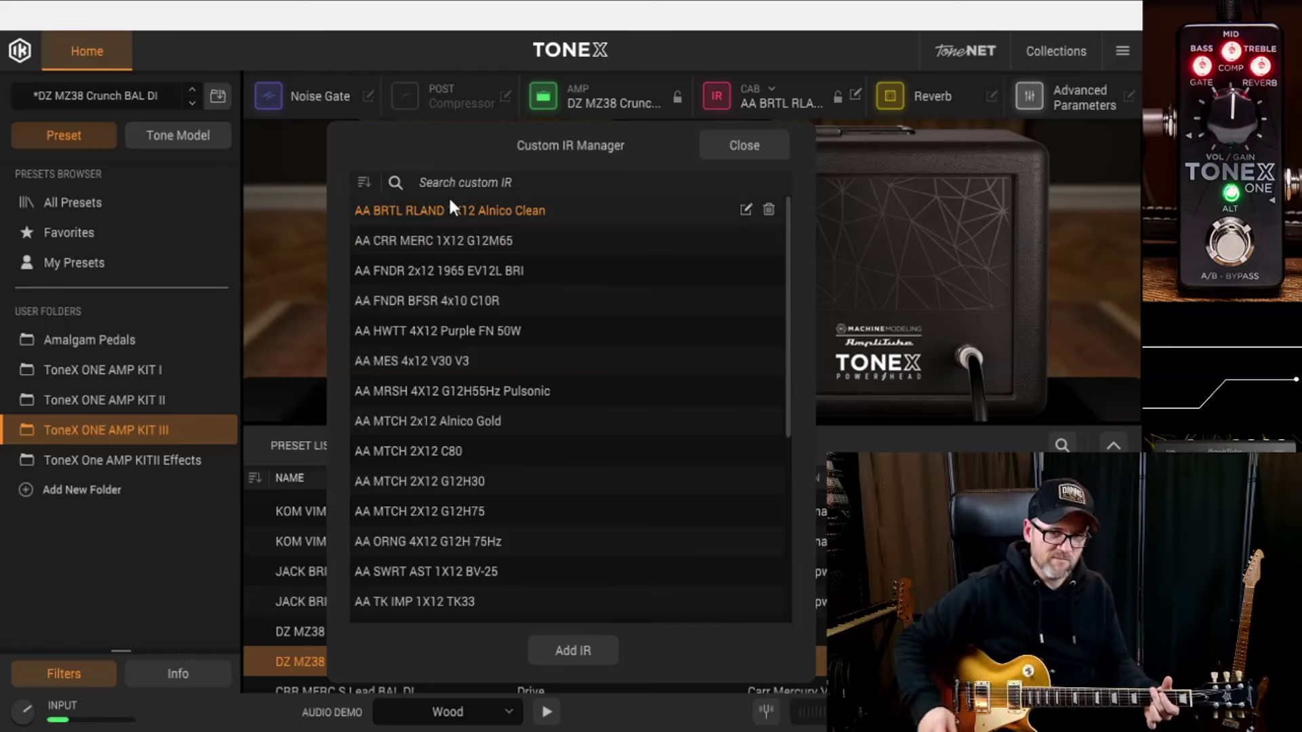
left_click(419, 362)
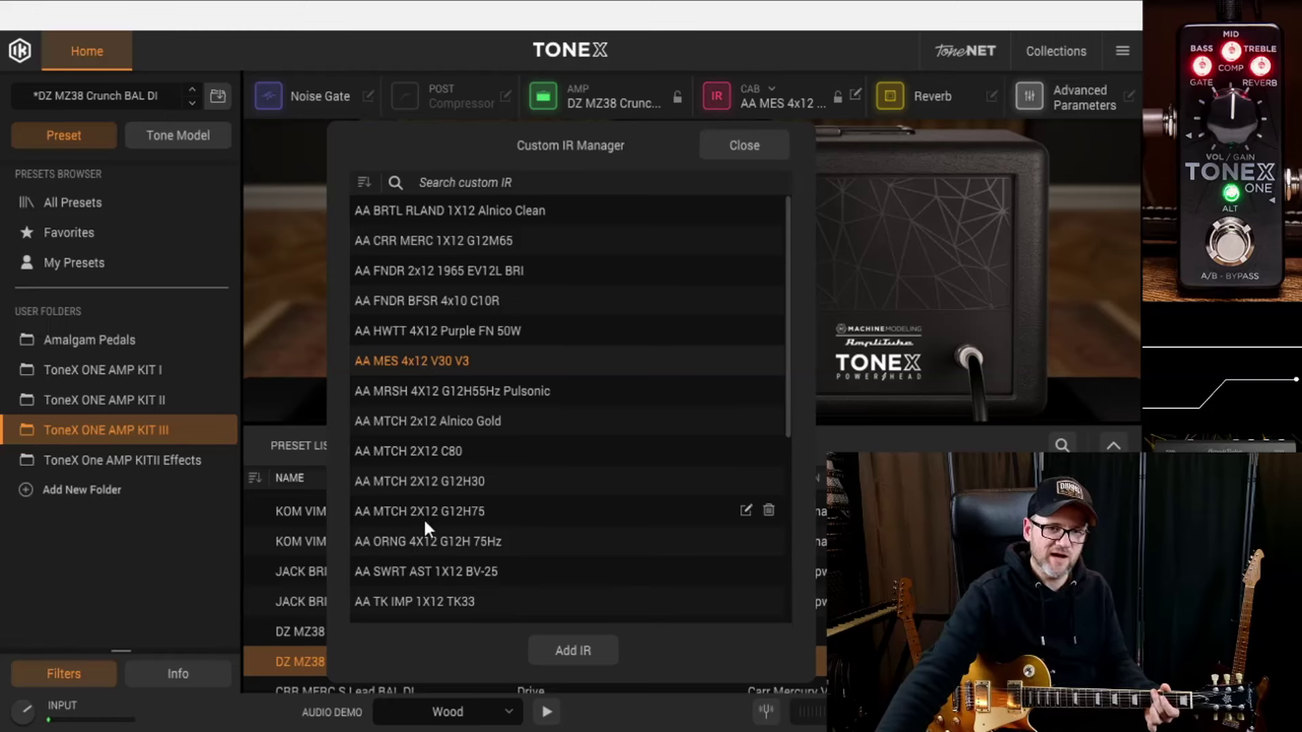
left_click(412, 601)
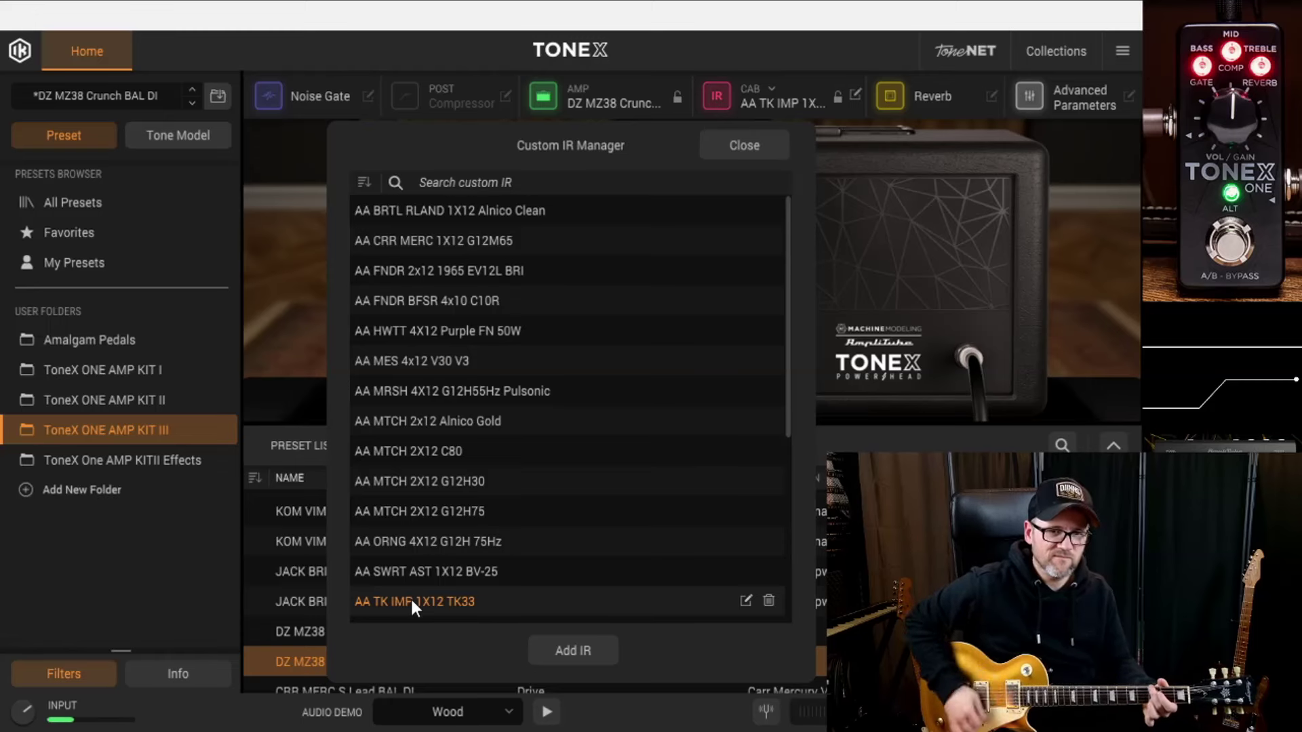
left_click(428, 542)
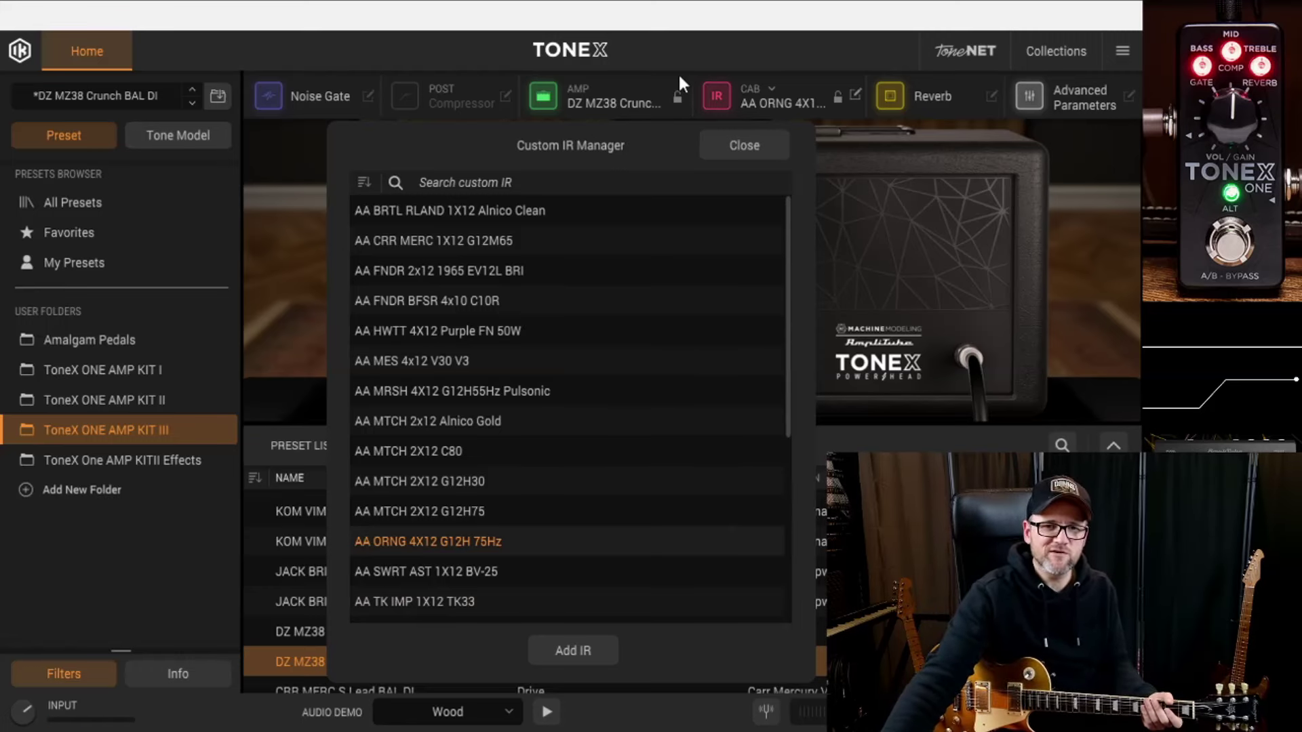
left_click(743, 147)
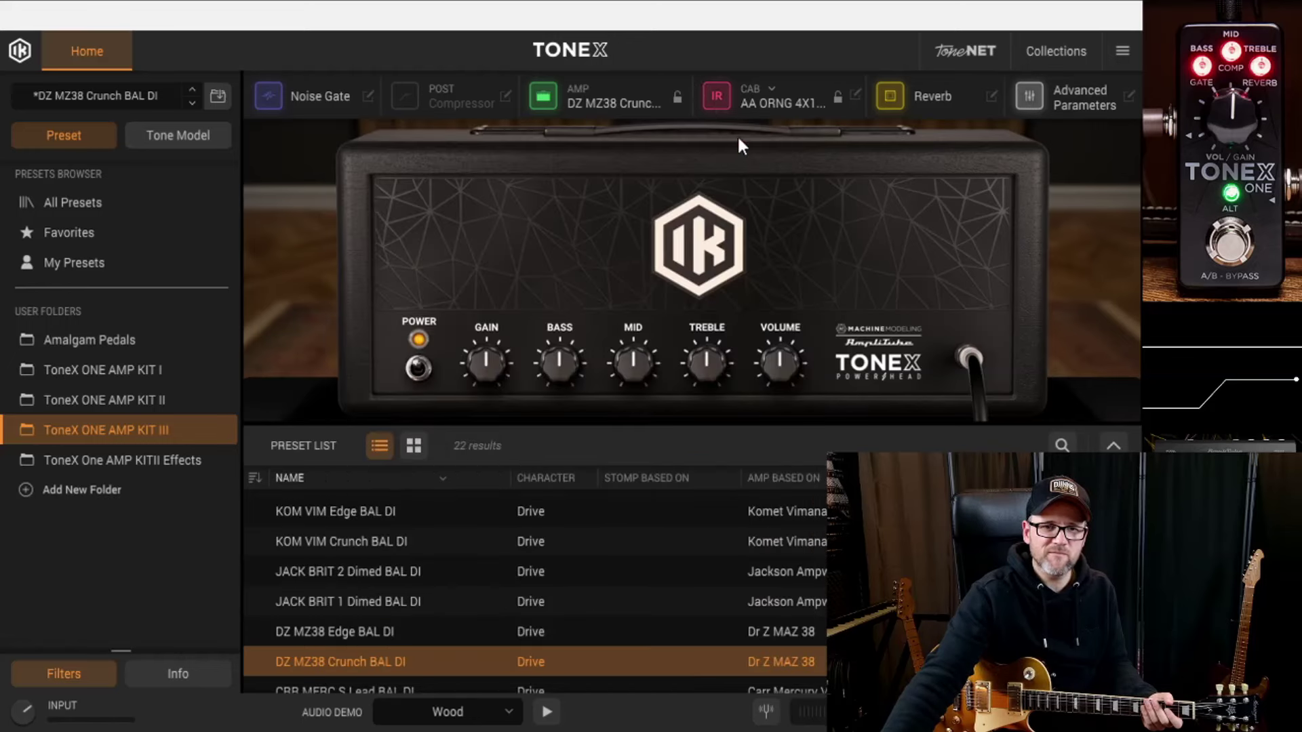
left_click(718, 99)
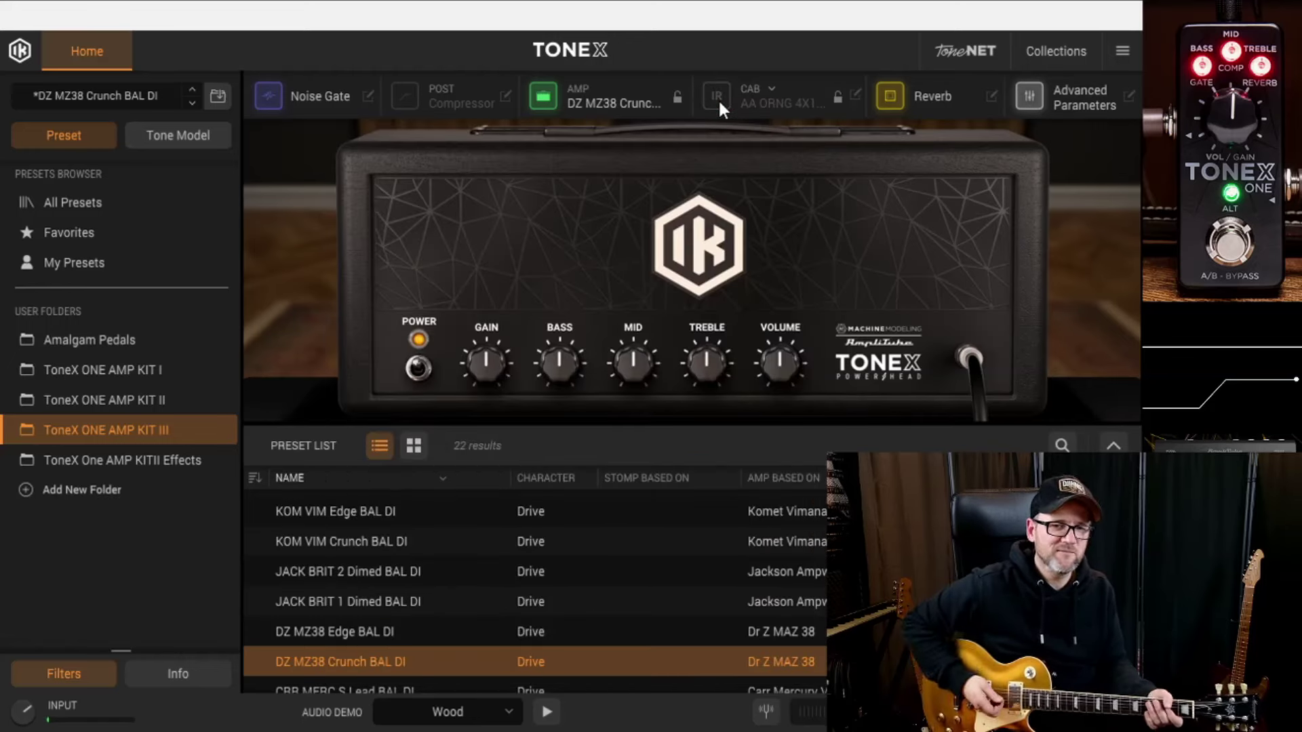
left_click(718, 99)
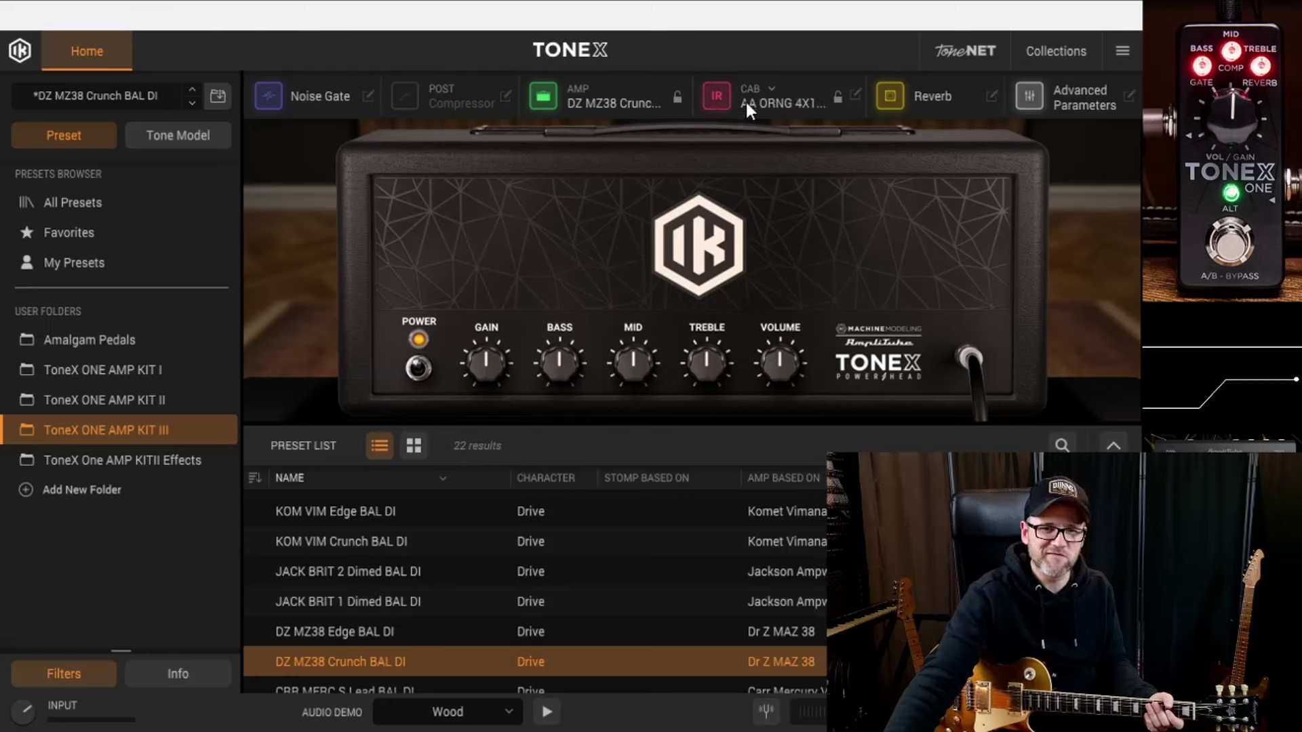
Load the TK IMP LD Dimed BRI DI preset and turn on its noise gate with a raised threshold.
scroll(431, 587, "down", 3)
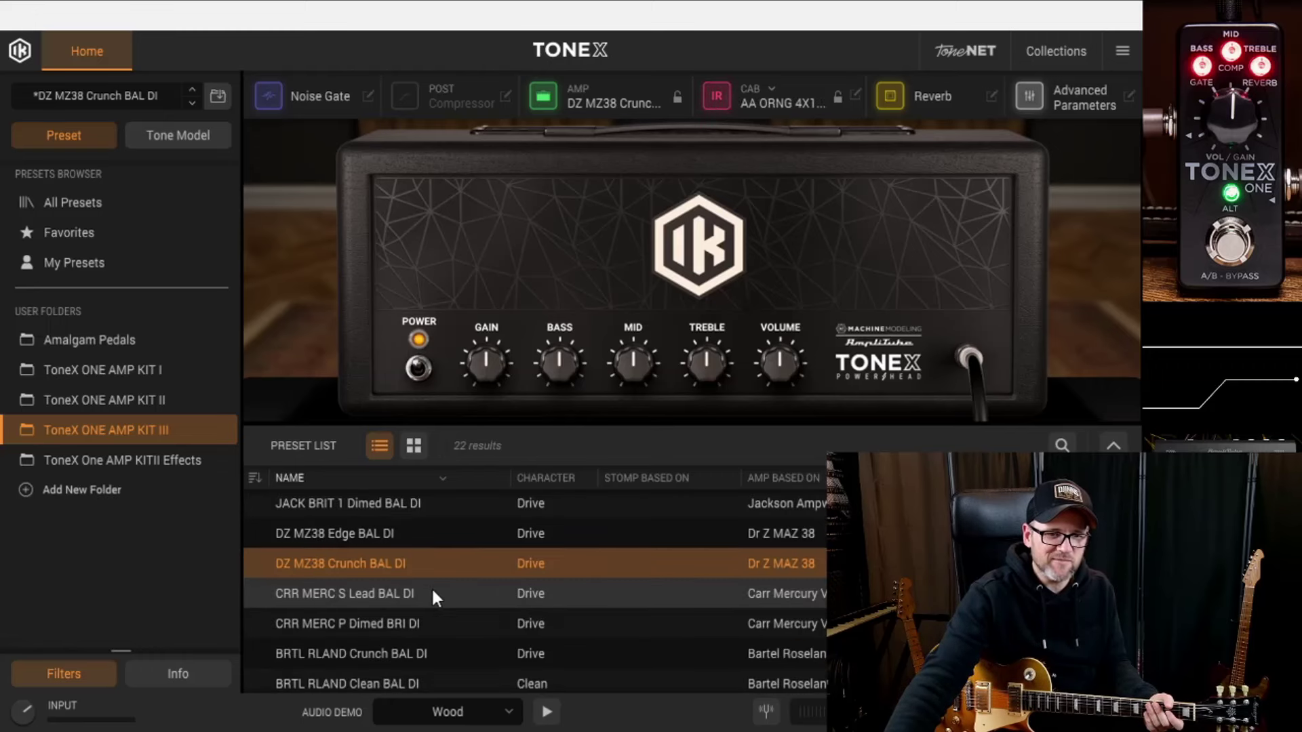
scroll(432, 595, "down", 2)
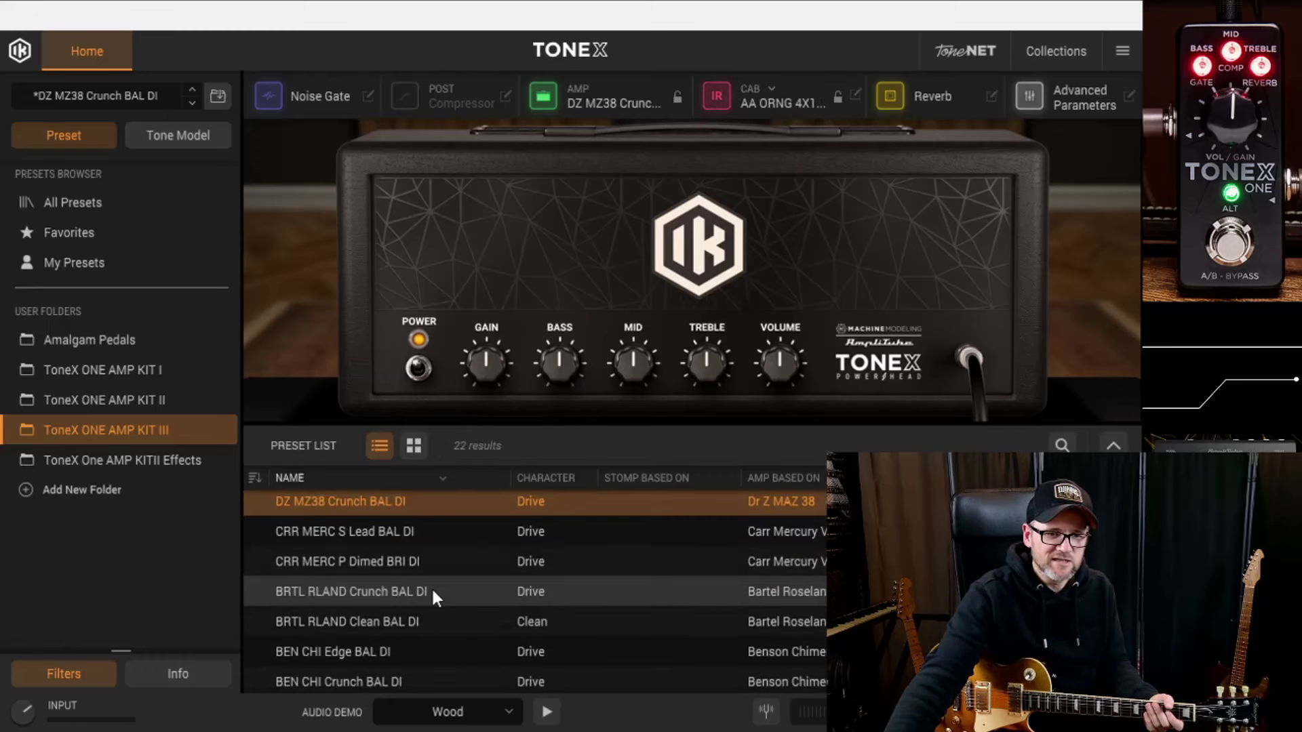
scroll(431, 587, "up", 10)
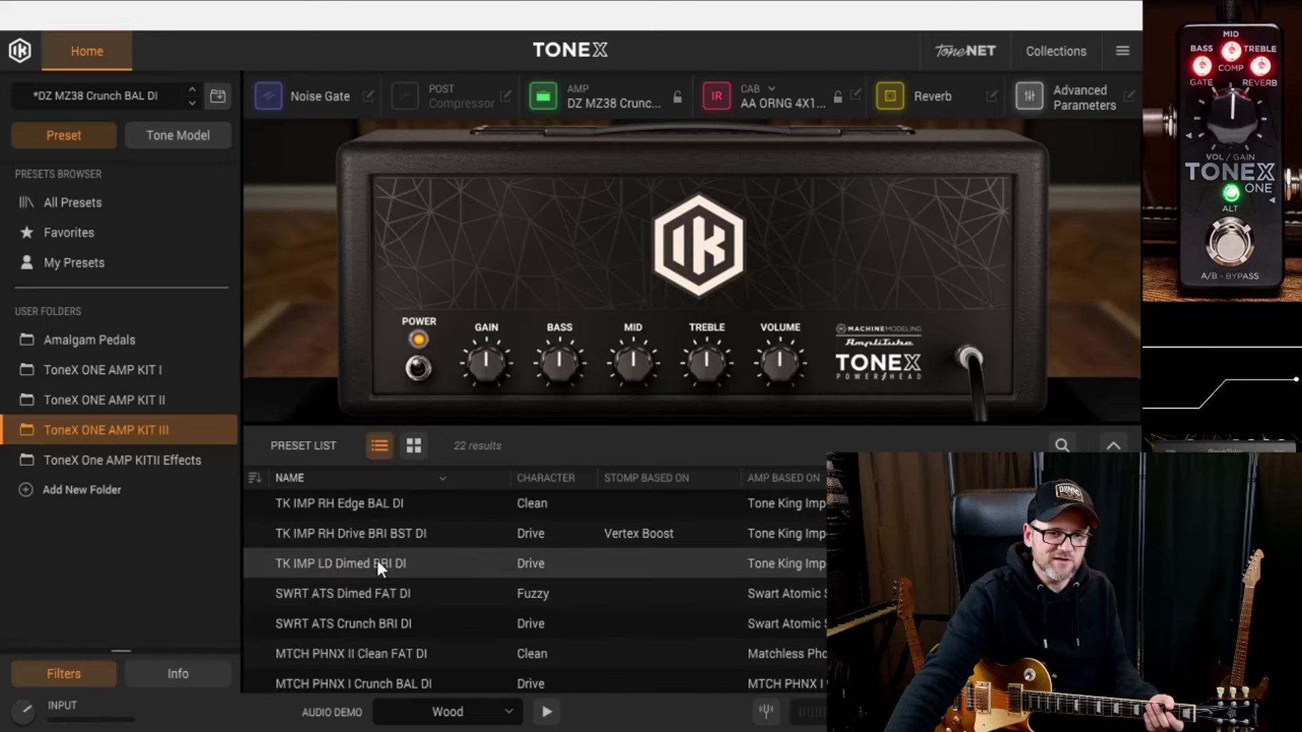
left_click(377, 562)
left_click(271, 92)
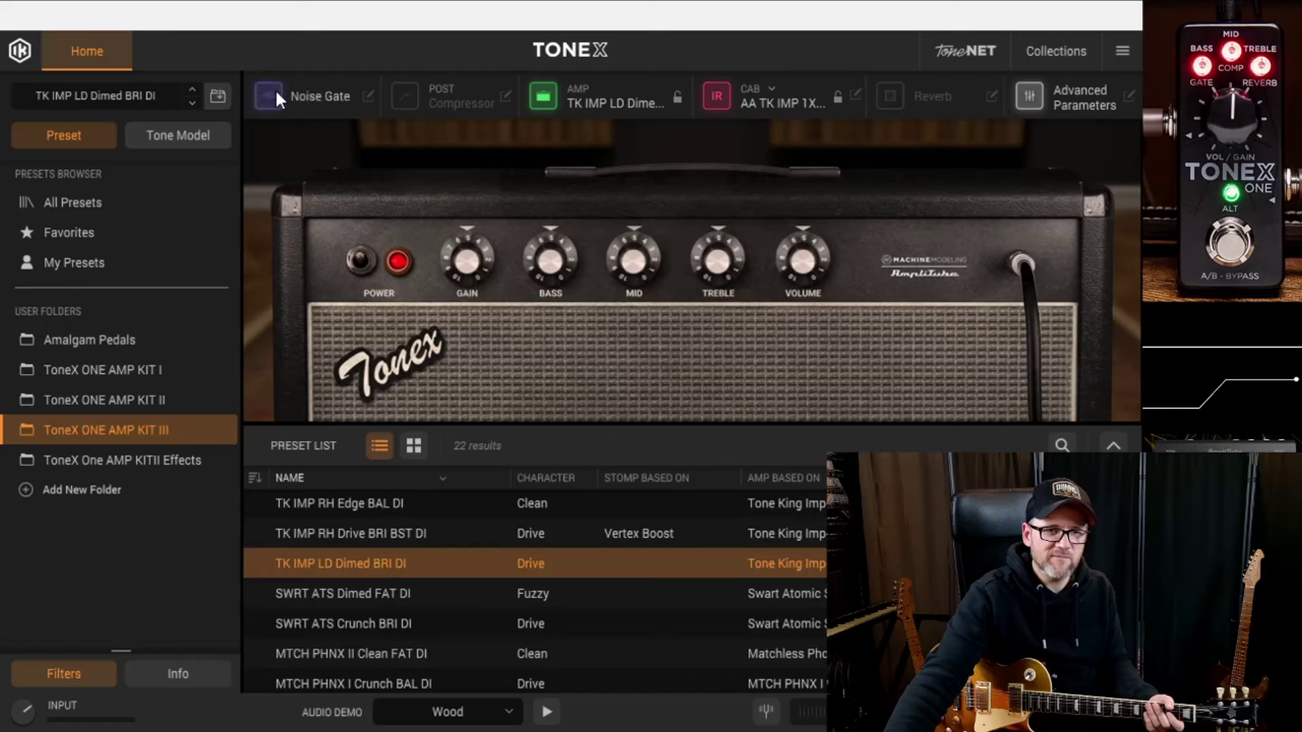
left_click(364, 99)
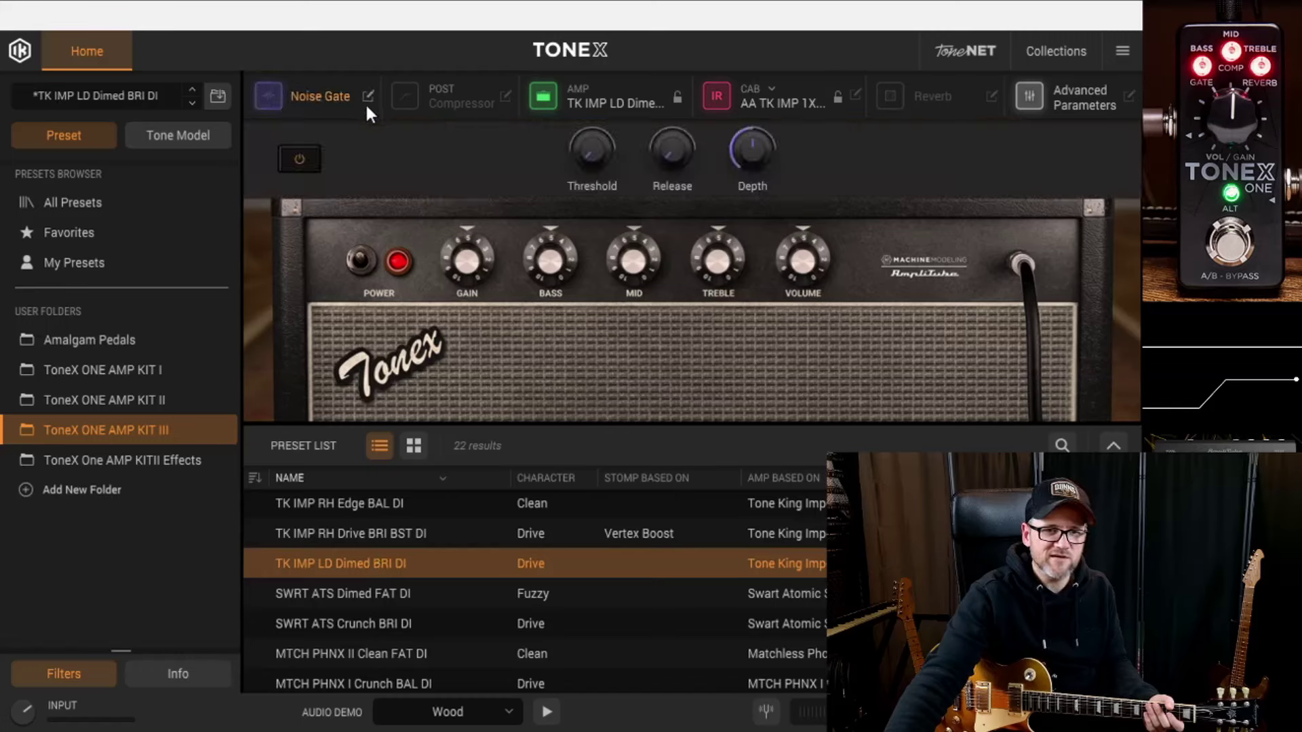
left_click_drag(611, 154, 582, 60)
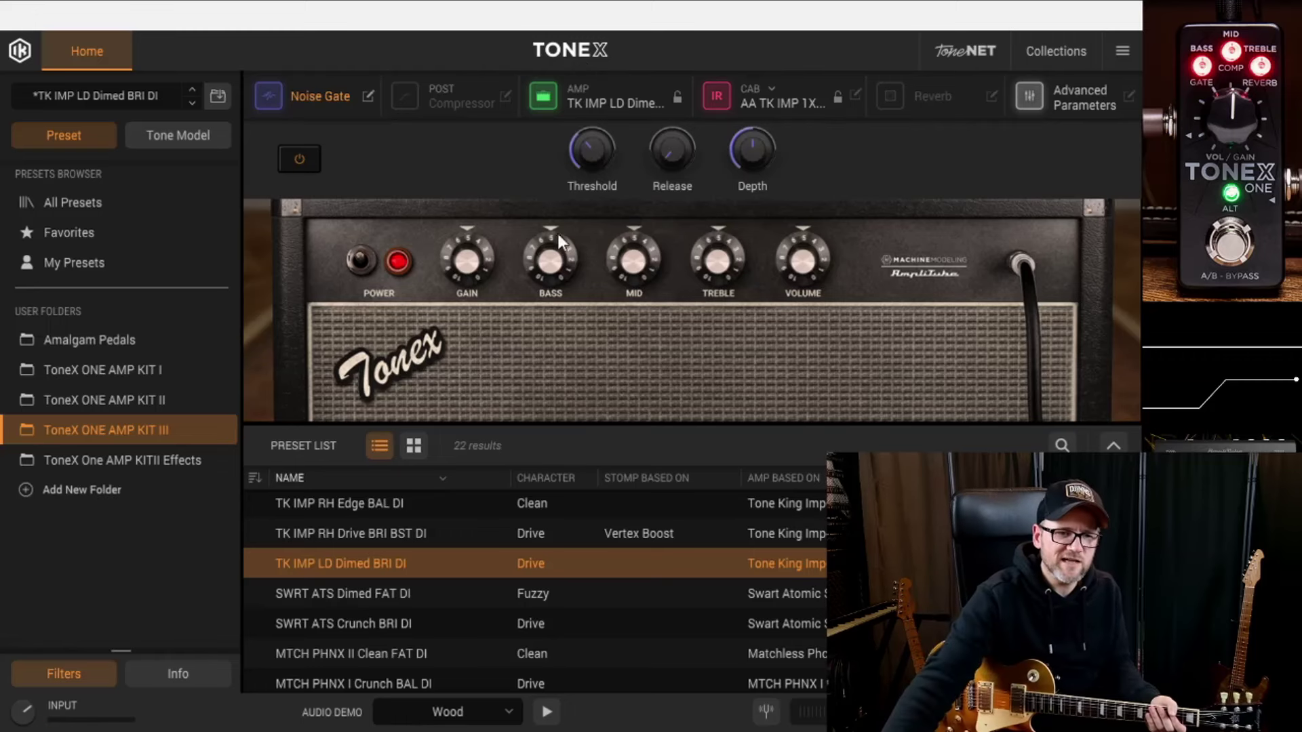
Load the TRCK TCL Clean BAL DI preset and turn on its noise gate with a raised threshold and its Room reverb with a raised mix.
scroll(397, 574, "up", 2)
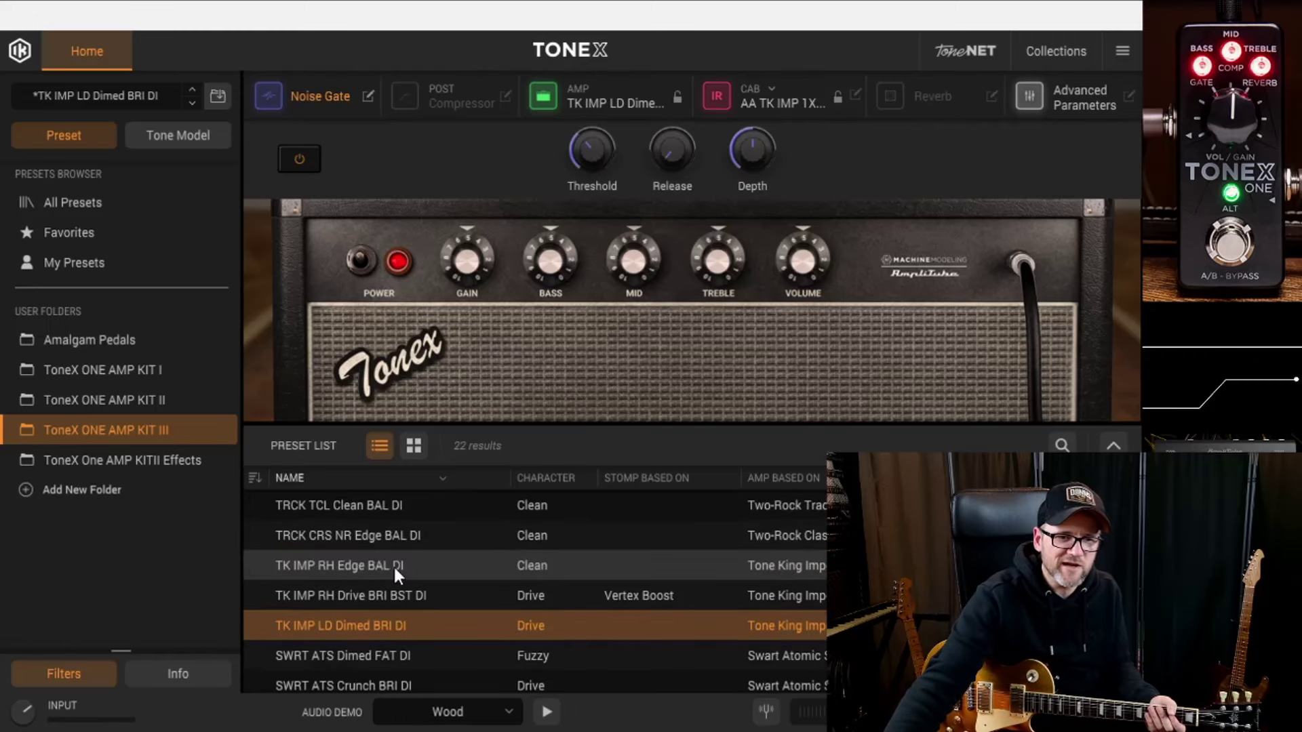
left_click(385, 511)
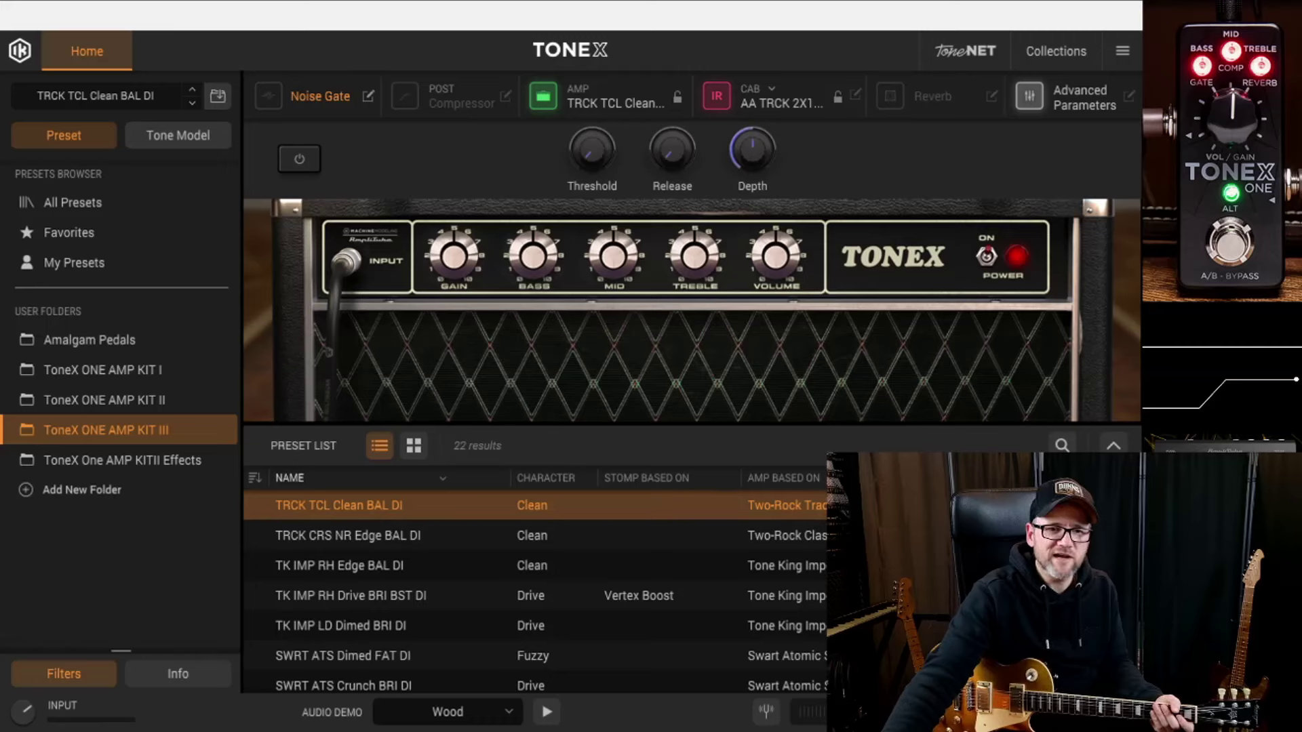
left_click(909, 93)
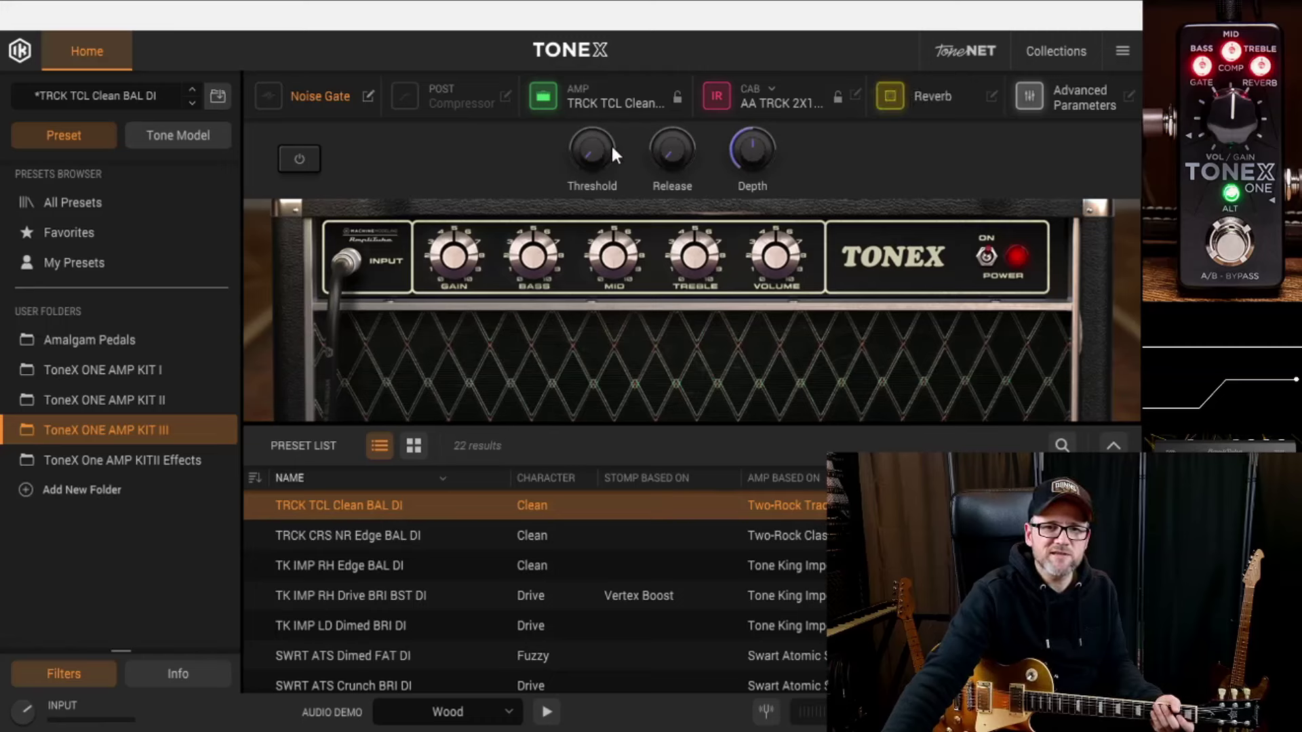
left_click(309, 159)
mouse_move(607, 152)
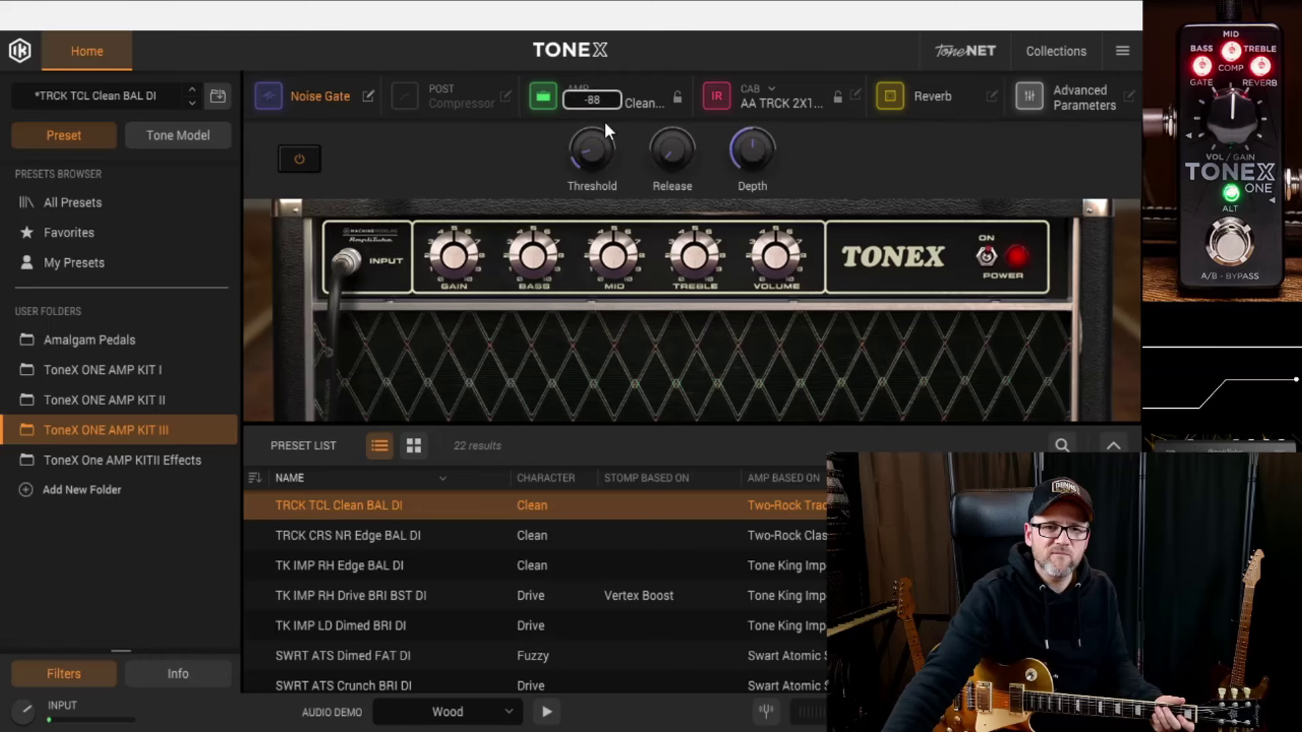
left_click_drag(605, 123, 614, 85)
mouse_move(677, 137)
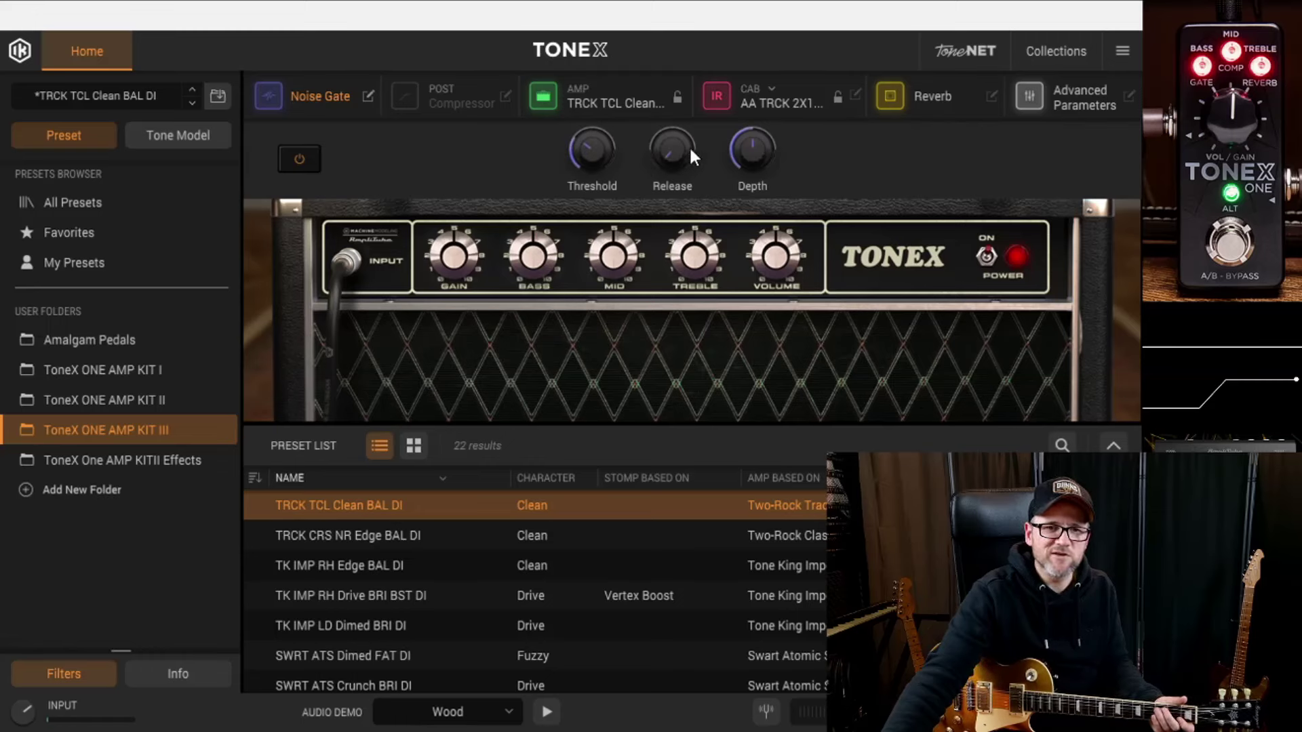
left_click(938, 97)
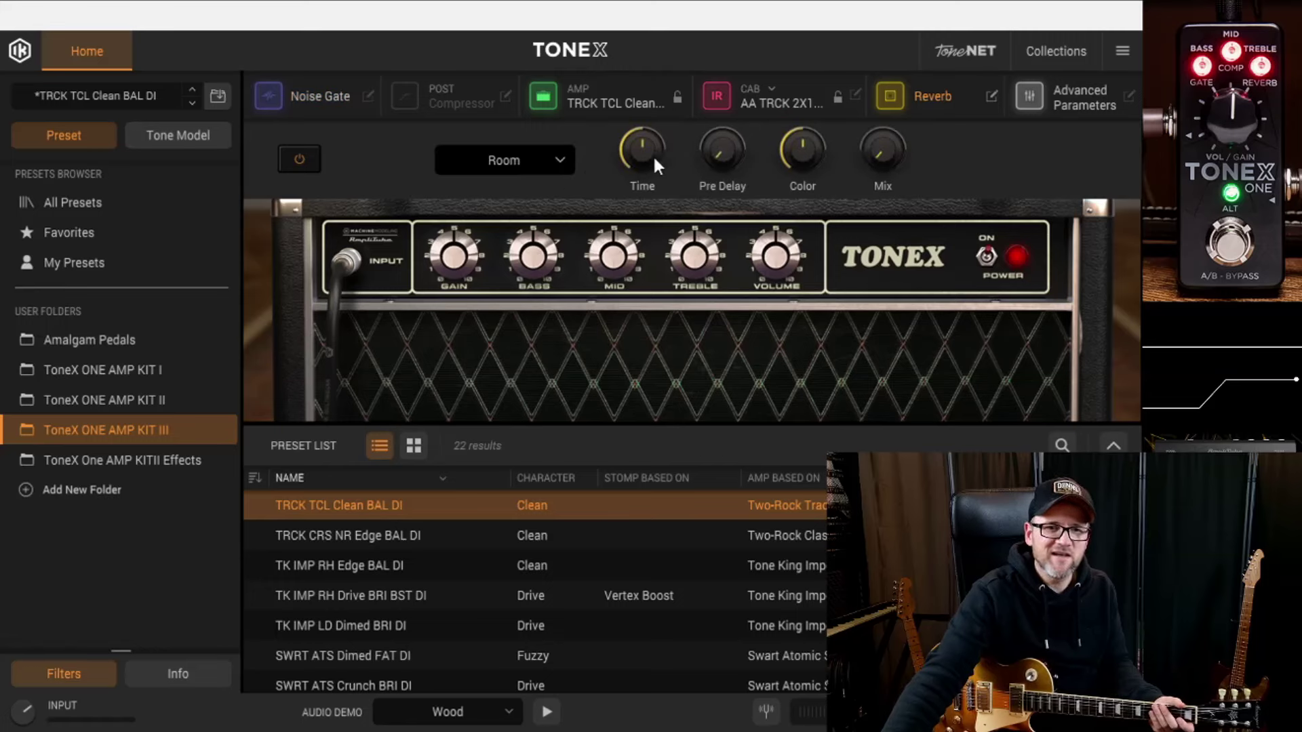
left_click_drag(869, 149, 872, 99)
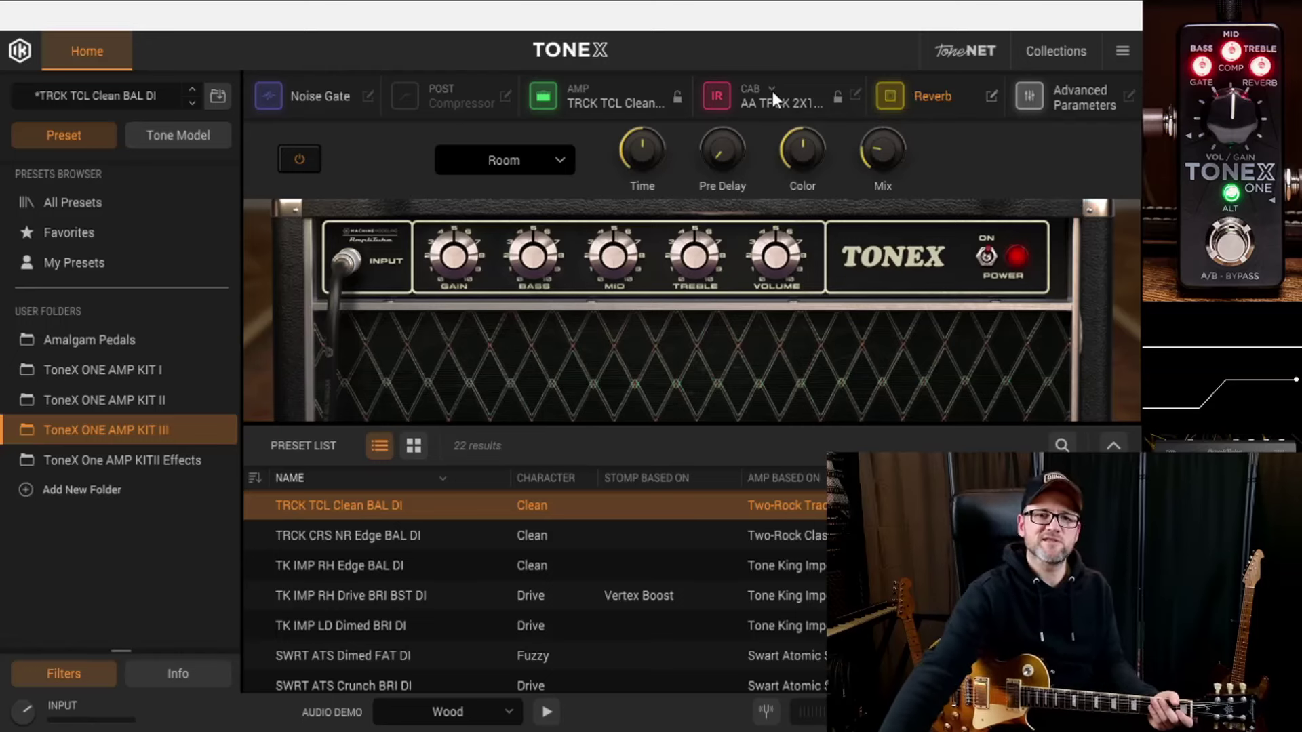
Audition custom cab IRs on TRCK TCL Clean, including AA FNDR 2x12 1965 EV12L BRI and AA HWTT 4X12 Purple FN 50W, ending on FNDR TWPRO 1X15 Jensen P15N.
left_click(767, 172)
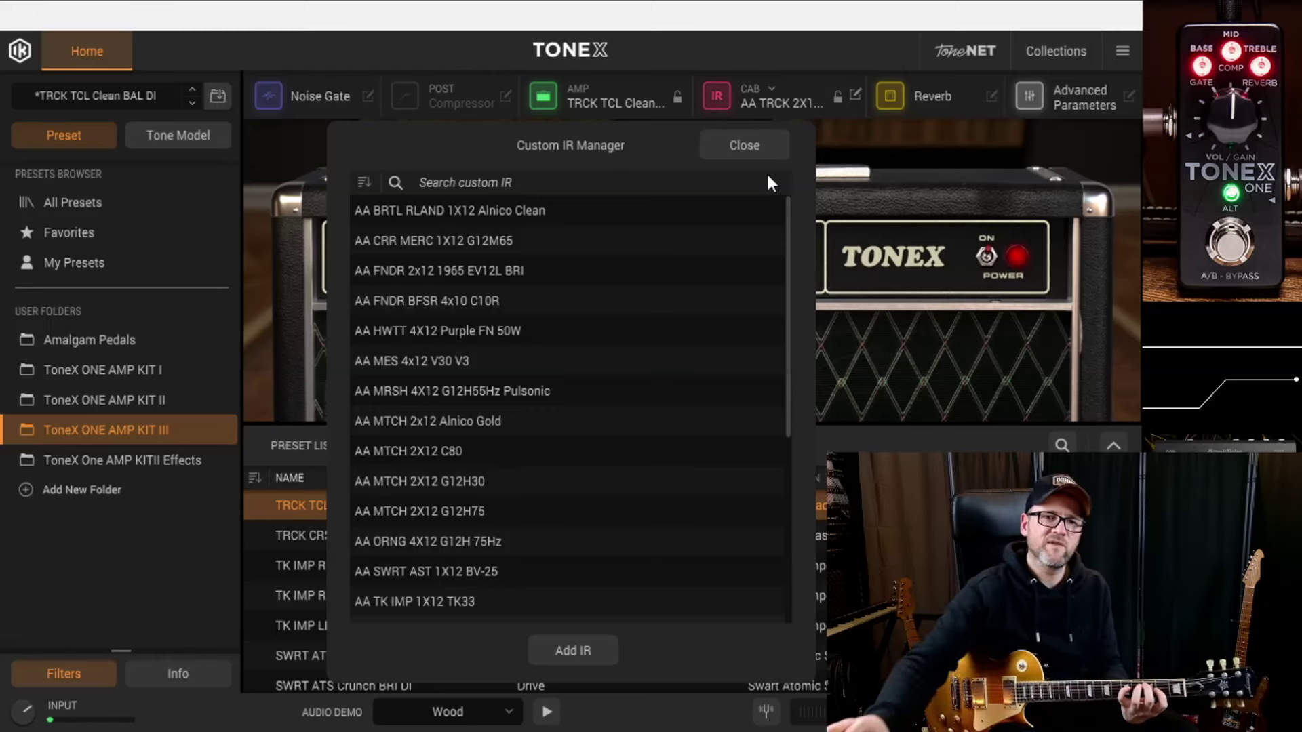
left_click(474, 238)
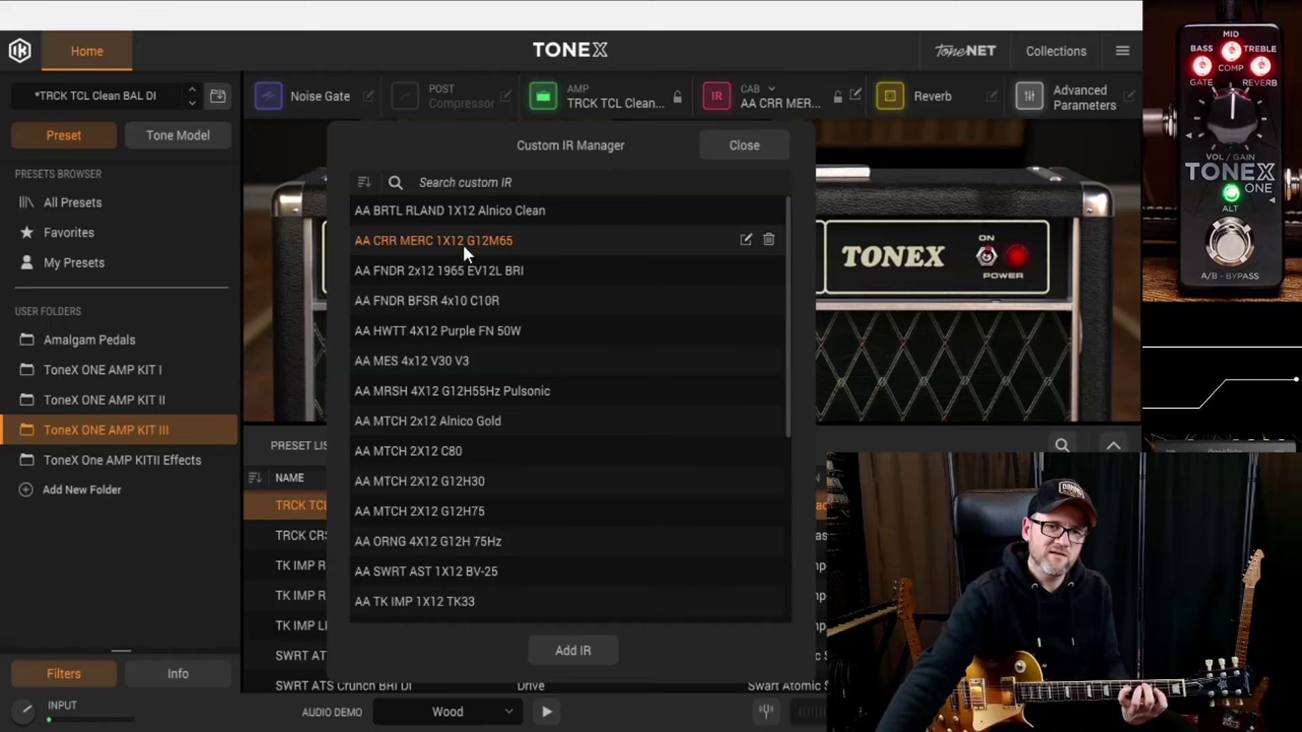
left_click(450, 271)
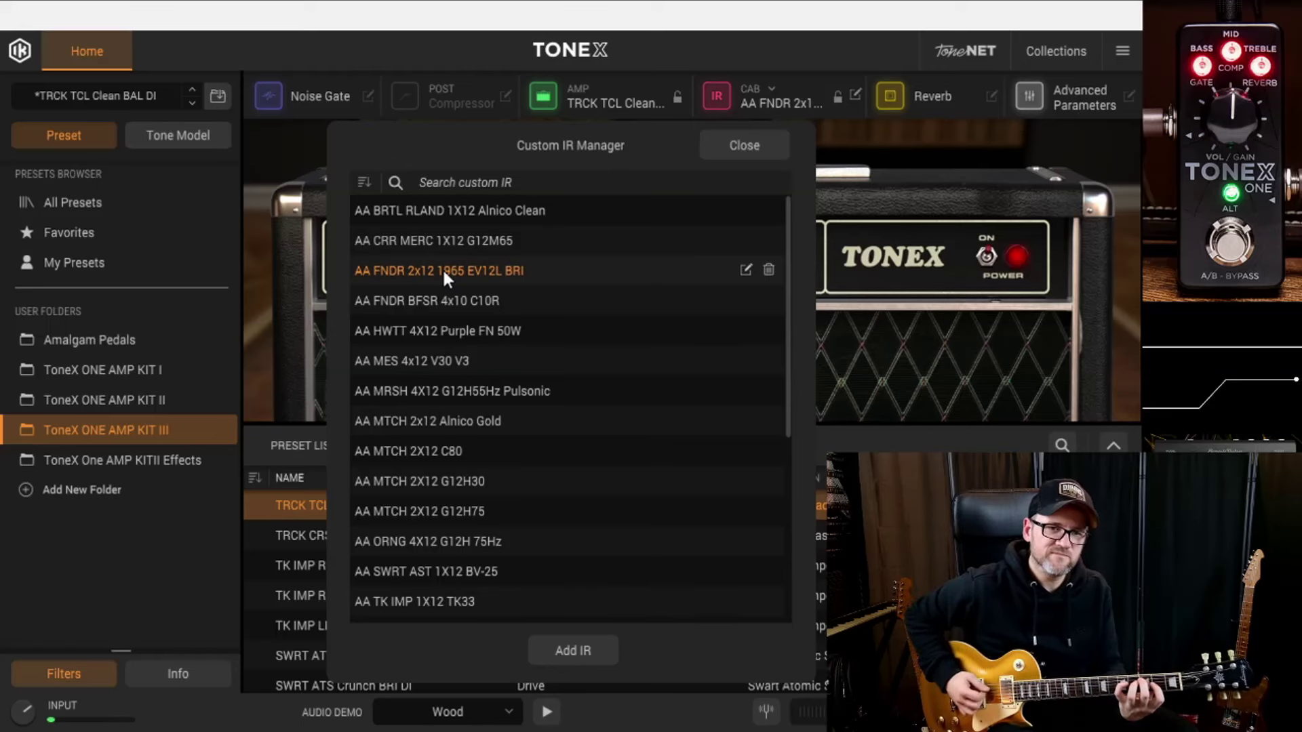
left_click(418, 384)
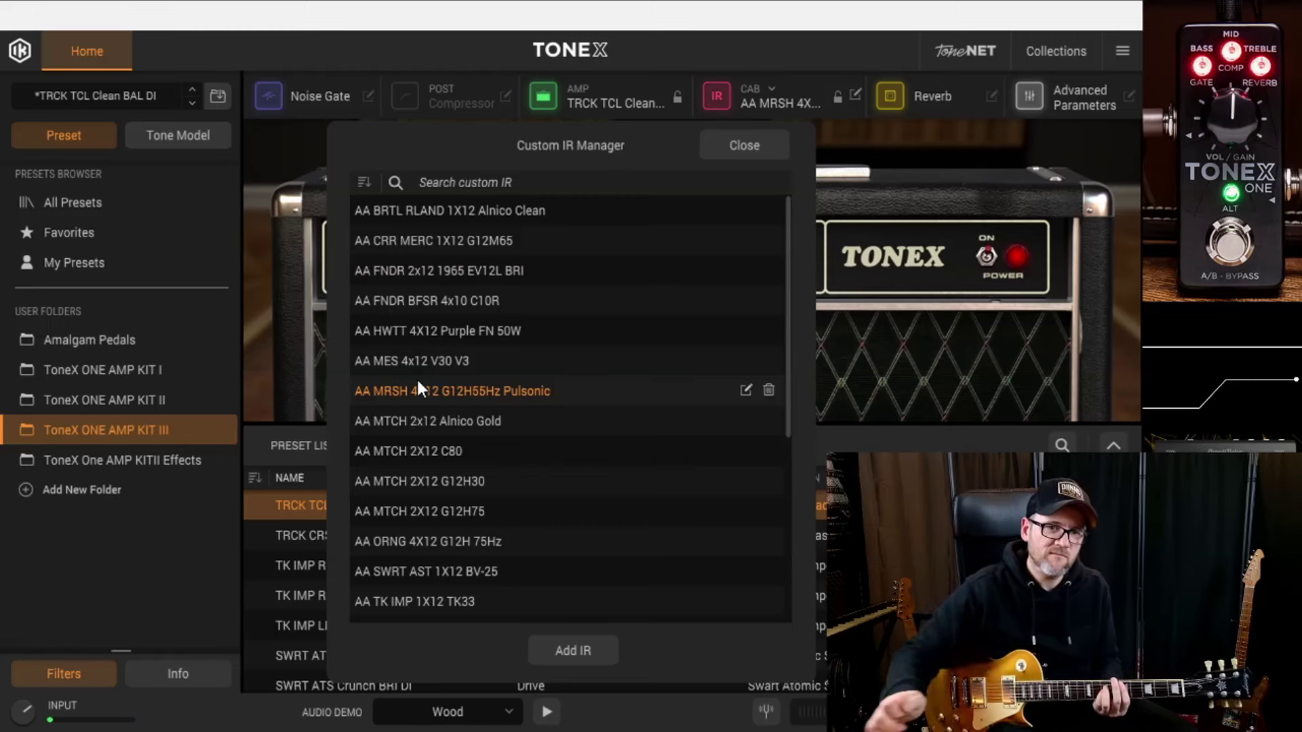
left_click(442, 339)
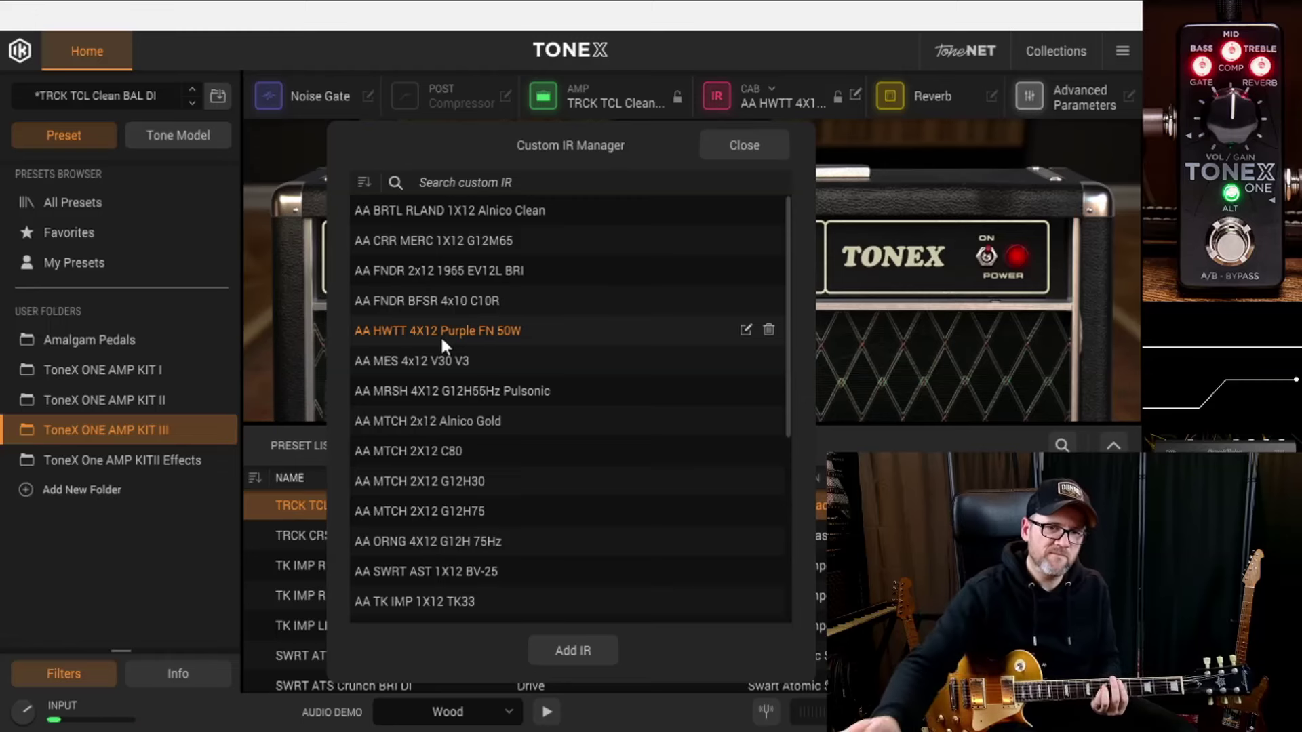
left_click(457, 540)
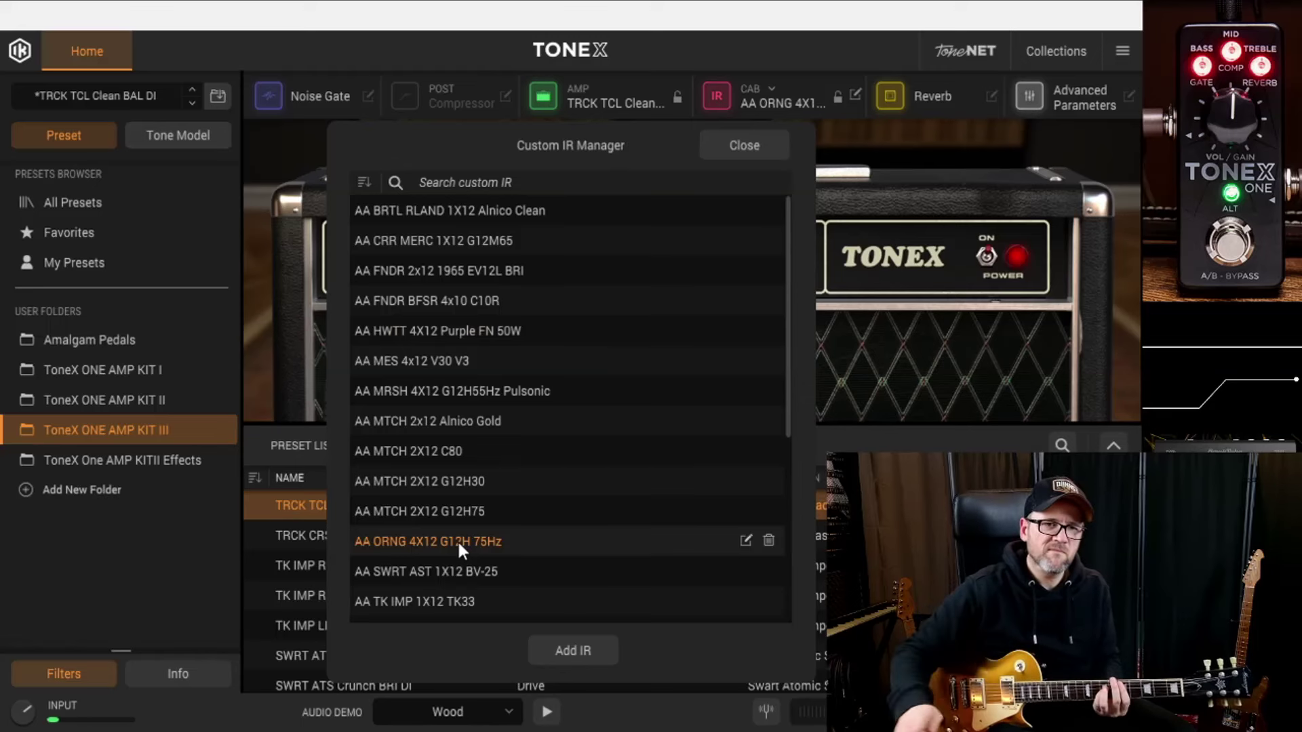
scroll(461, 543, "down", 3)
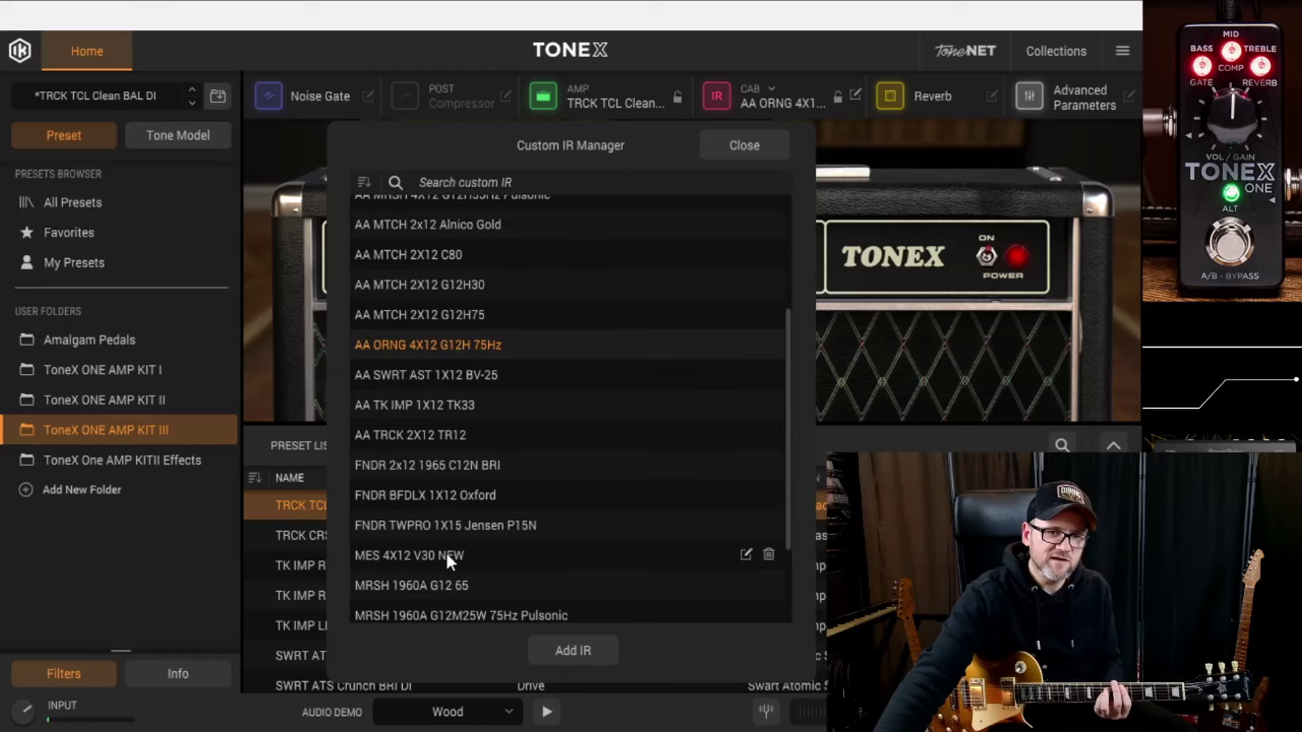
left_click(459, 527)
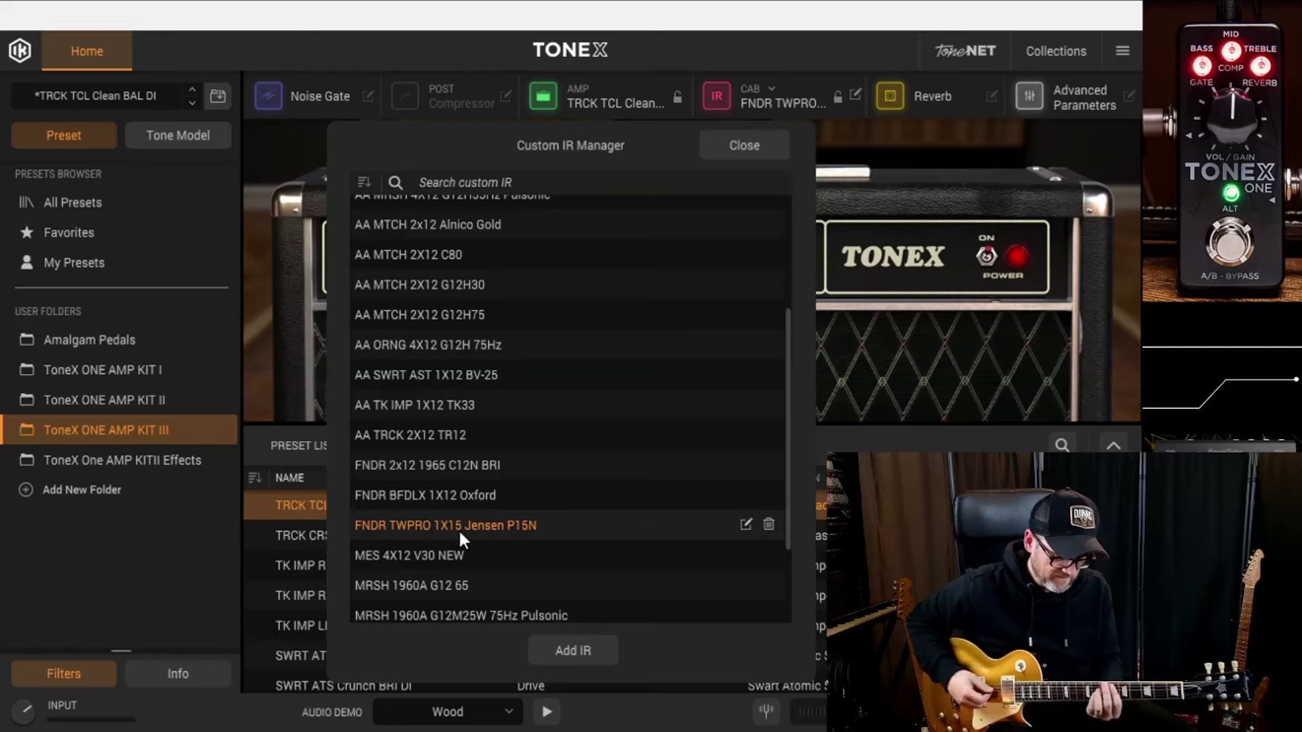